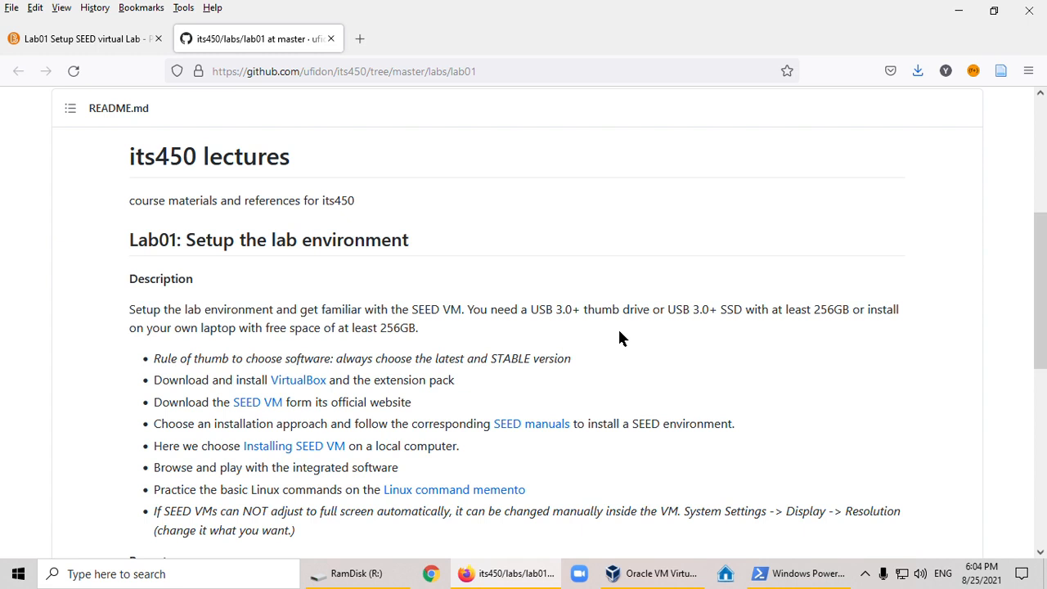
- Open the SEED VM link from the Lab01 instructions in a new tab and go to the site's Lab Setup page
{"action": "scroll", "coordinate": [88, 353], "scroll_direction": "down", "scroll_amount": 2}
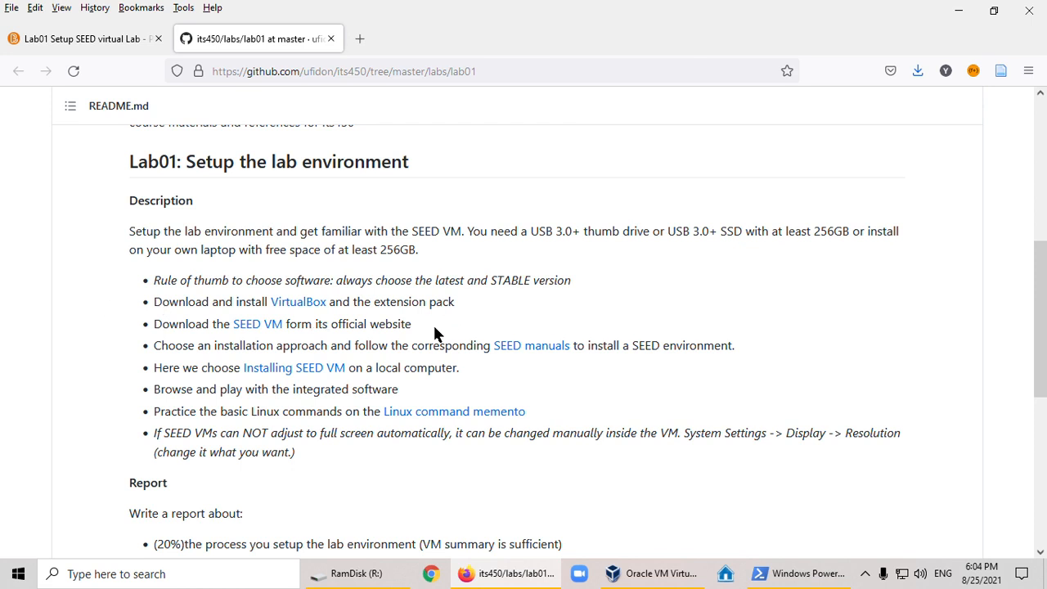
{"action": "scroll", "coordinate": [86, 358], "scroll_direction": "down", "scroll_amount": 2}
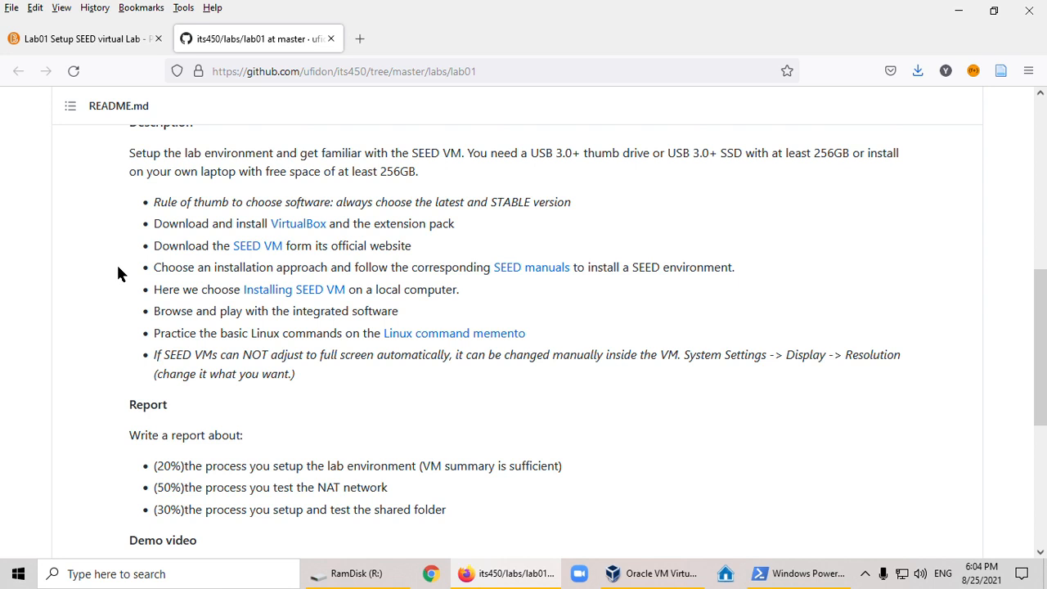
{"action": "right_click", "coordinate": [254, 249]}
{"action": "left_click", "coordinate": [310, 262]}
{"action": "left_click", "coordinate": [420, 38]}
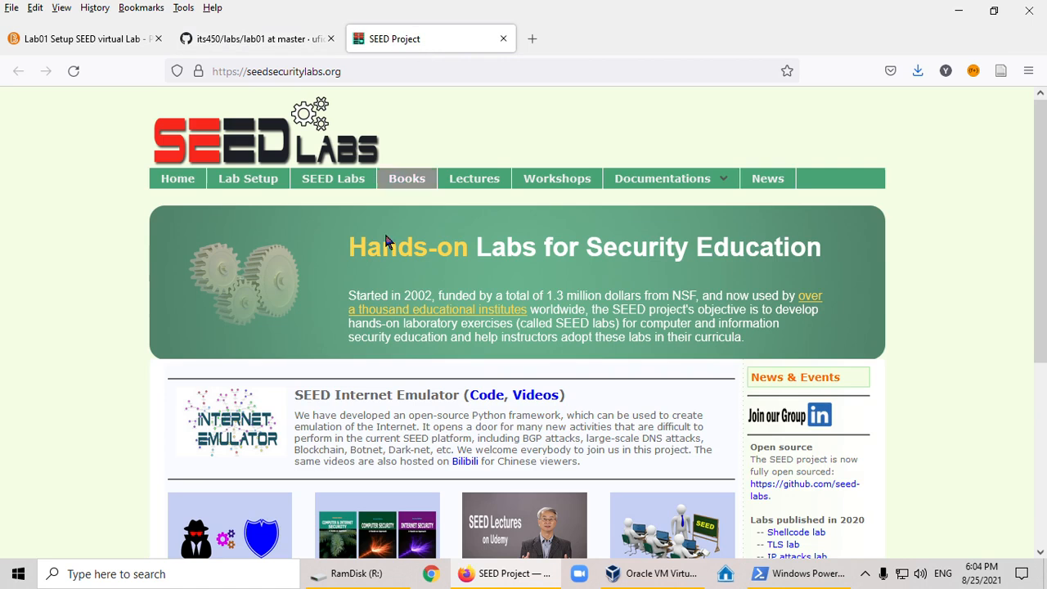
{"action": "left_click", "coordinate": [249, 185]}
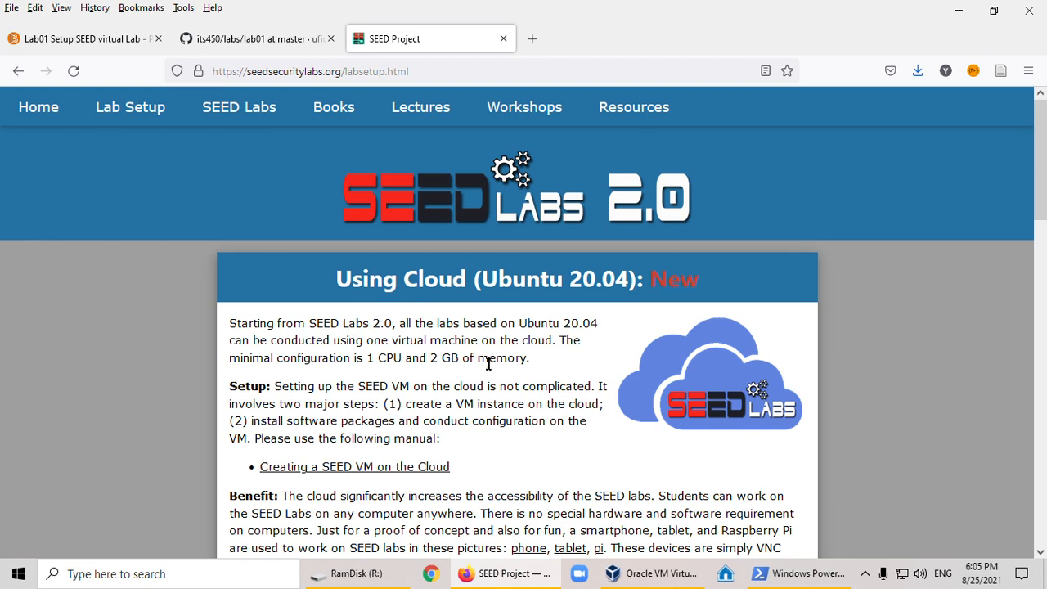
- Find the pre-built VM approach under Ubuntu 20.04 VM and open its VM Manual in a new tab
{"action": "scroll", "coordinate": [495, 364], "scroll_direction": "down", "scroll_amount": 4}
{"action": "scroll", "coordinate": [501, 374], "scroll_direction": "down", "scroll_amount": 1}
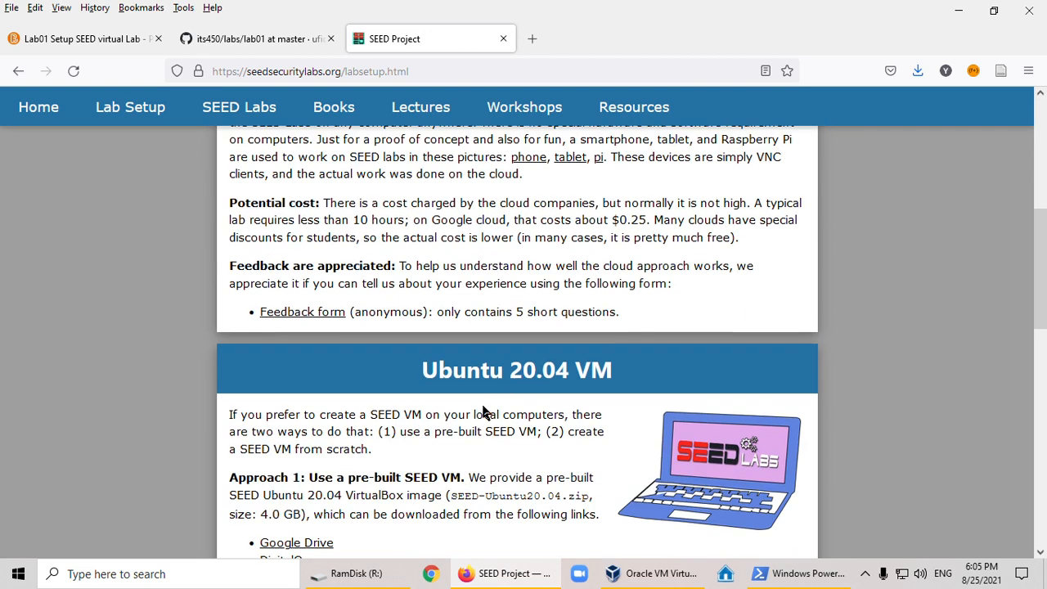
{"action": "scroll", "coordinate": [486, 413], "scroll_direction": "down", "scroll_amount": 1}
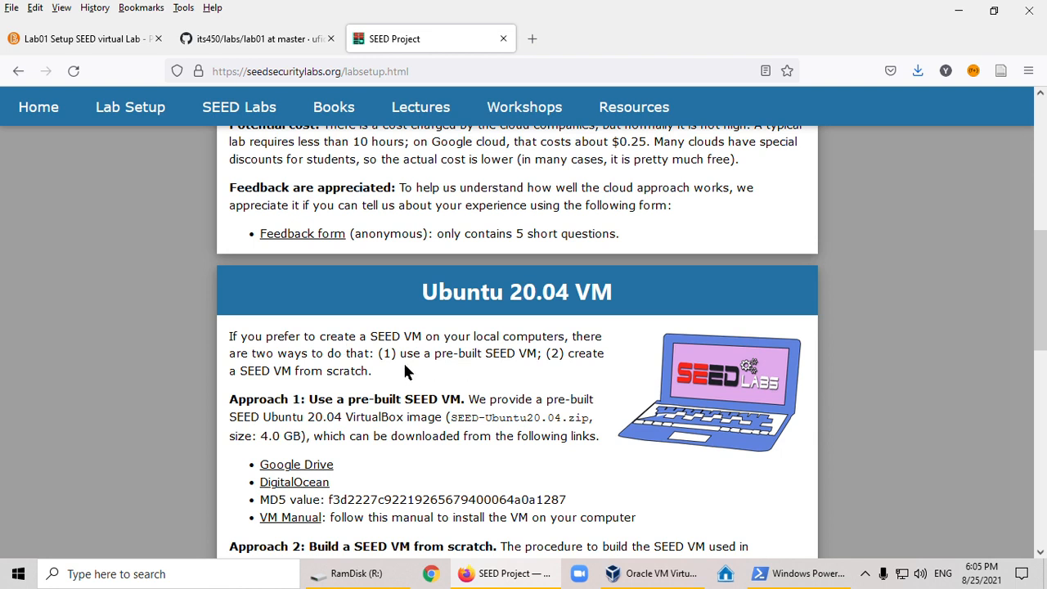
{"action": "scroll", "coordinate": [407, 372], "scroll_direction": "down", "scroll_amount": 1}
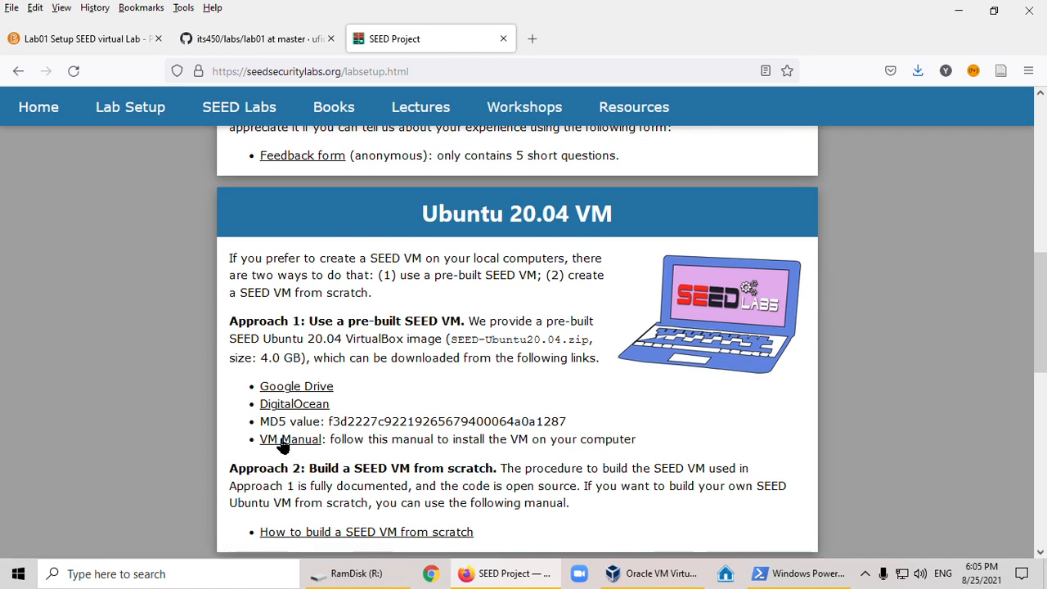
{"action": "scroll", "coordinate": [282, 441], "scroll_direction": "down", "scroll_amount": 1}
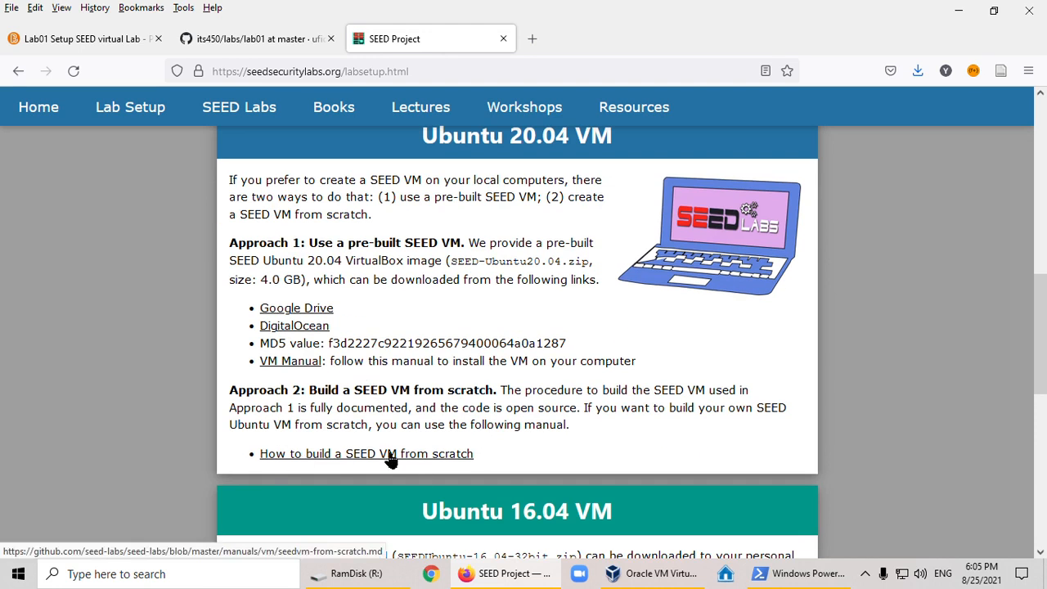
{"action": "right_click", "coordinate": [299, 366]}
{"action": "left_click", "coordinate": [420, 97]}
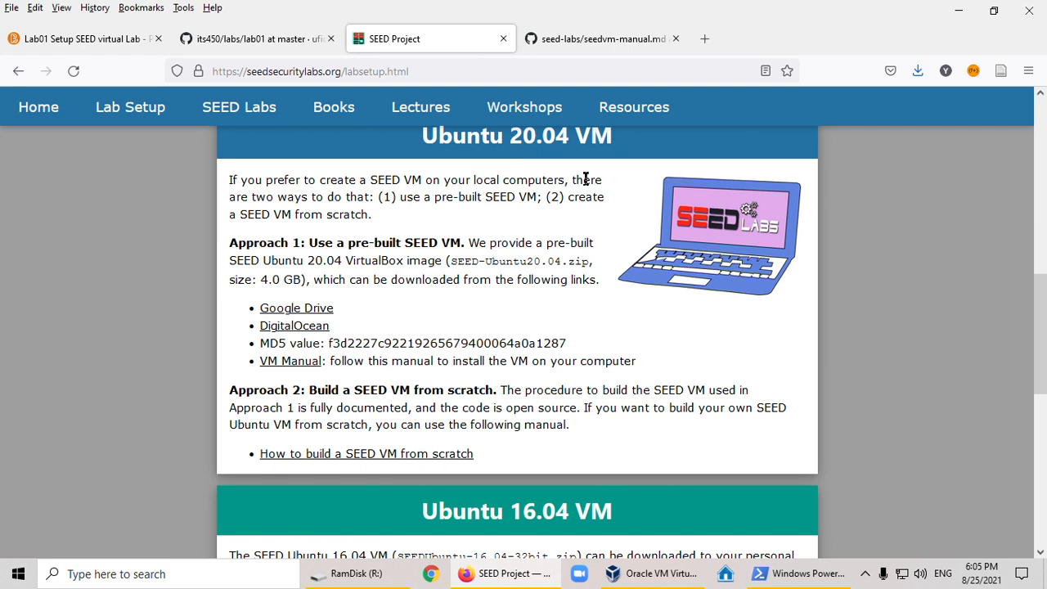
- Open the Google Drive page of the pre-built Ubuntu 20.04 image and review the VM manual's account and preparation sections
{"action": "left_click", "coordinate": [292, 314]}
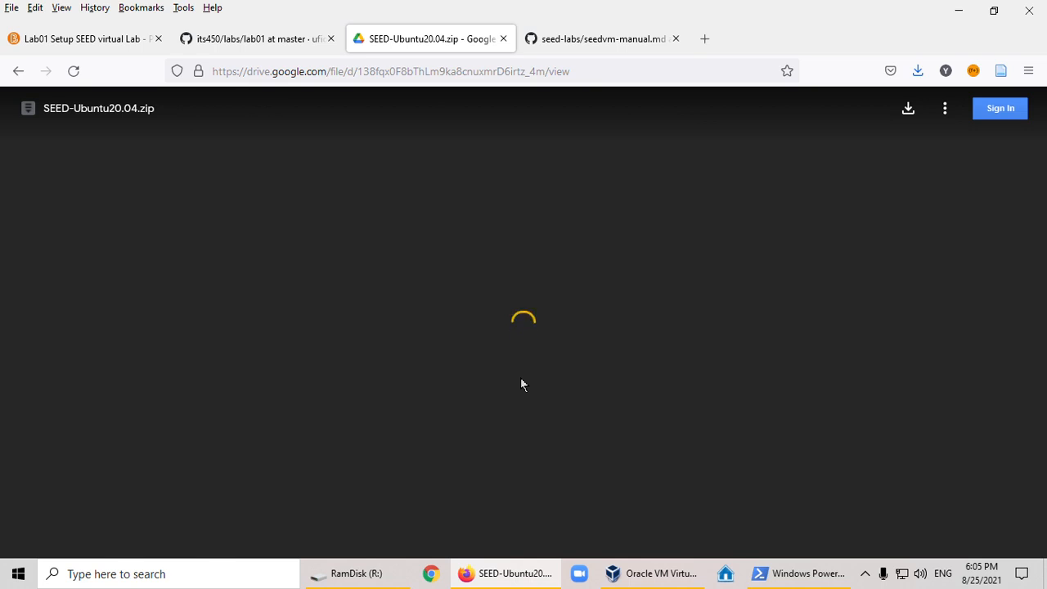
{"action": "left_click", "coordinate": [605, 41]}
{"action": "scroll", "coordinate": [426, 323], "scroll_direction": "down", "scroll_amount": 4}
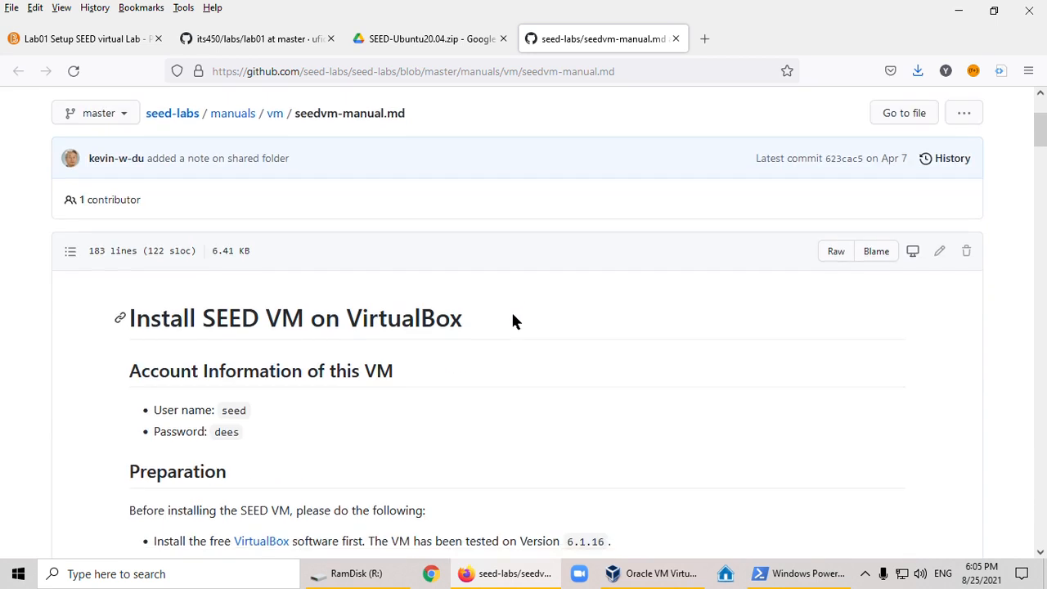
{"action": "scroll", "coordinate": [360, 295], "scroll_direction": "down", "scroll_amount": 1}
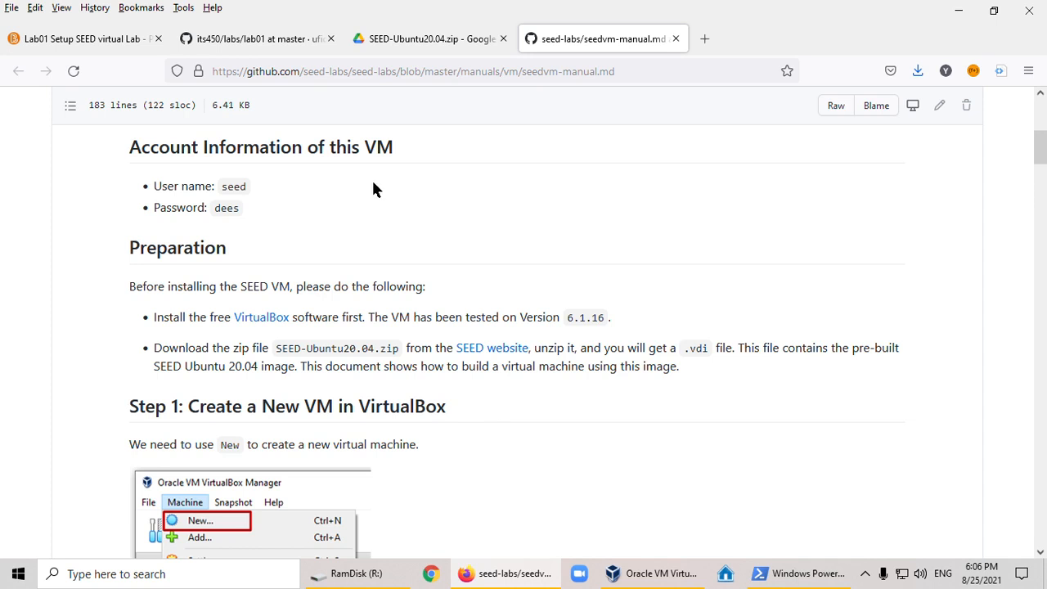
- Download SEED-Ubuntu20.04.zip from Google Drive despite the virus scan notice and save it in the temp folder on DATA (D:)
{"action": "left_click", "coordinate": [432, 40]}
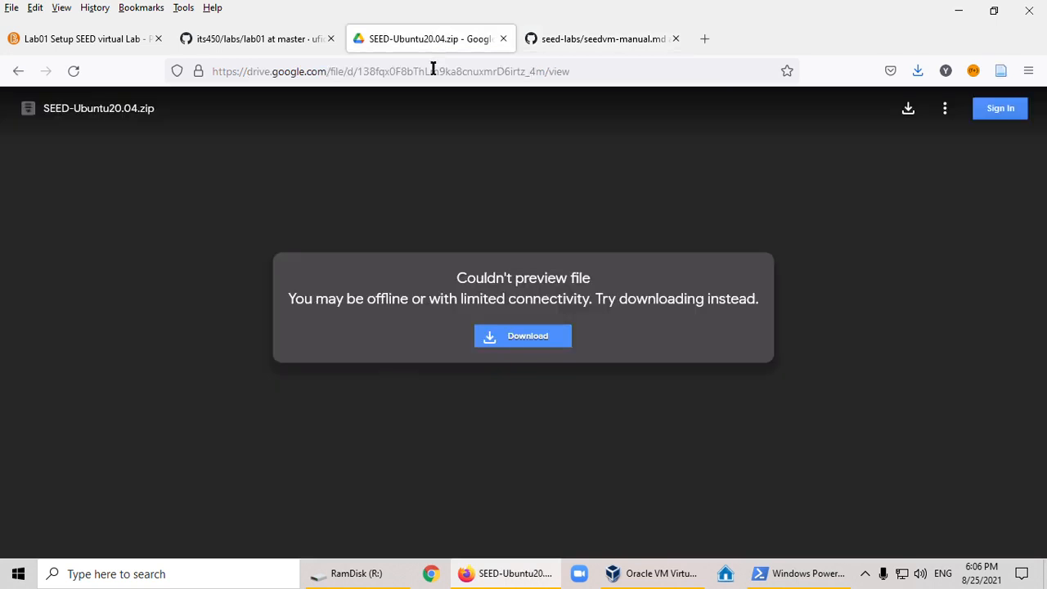
{"action": "left_click", "coordinate": [530, 340]}
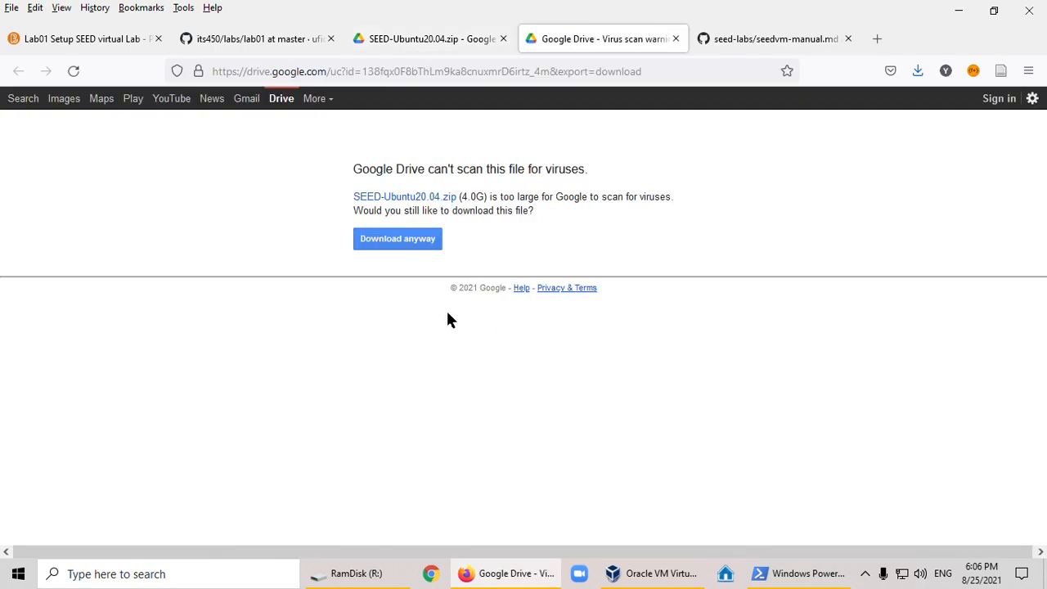
{"action": "left_click", "coordinate": [400, 242]}
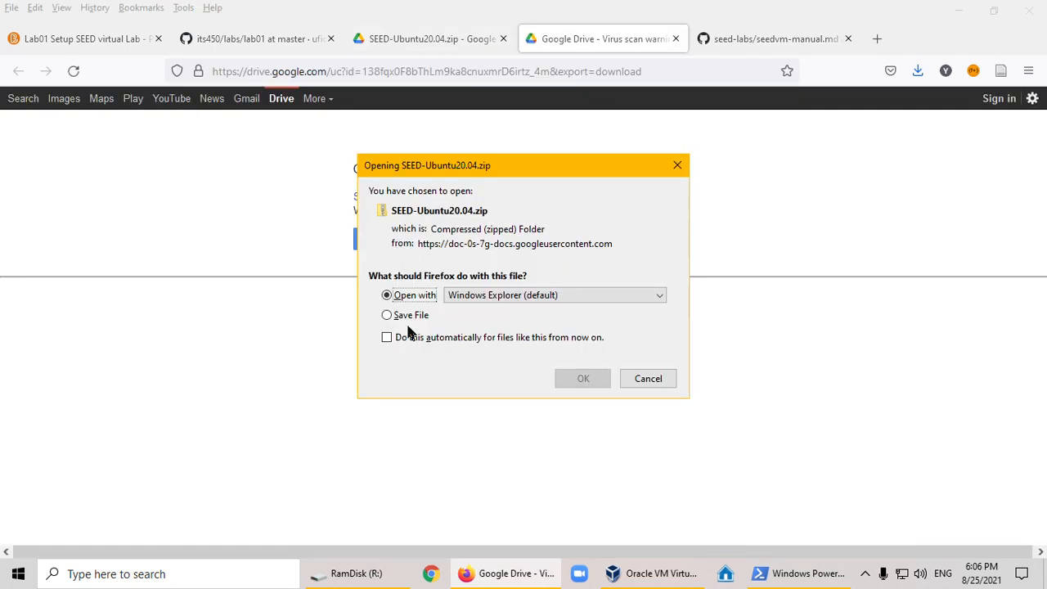
{"action": "left_click", "coordinate": [388, 315]}
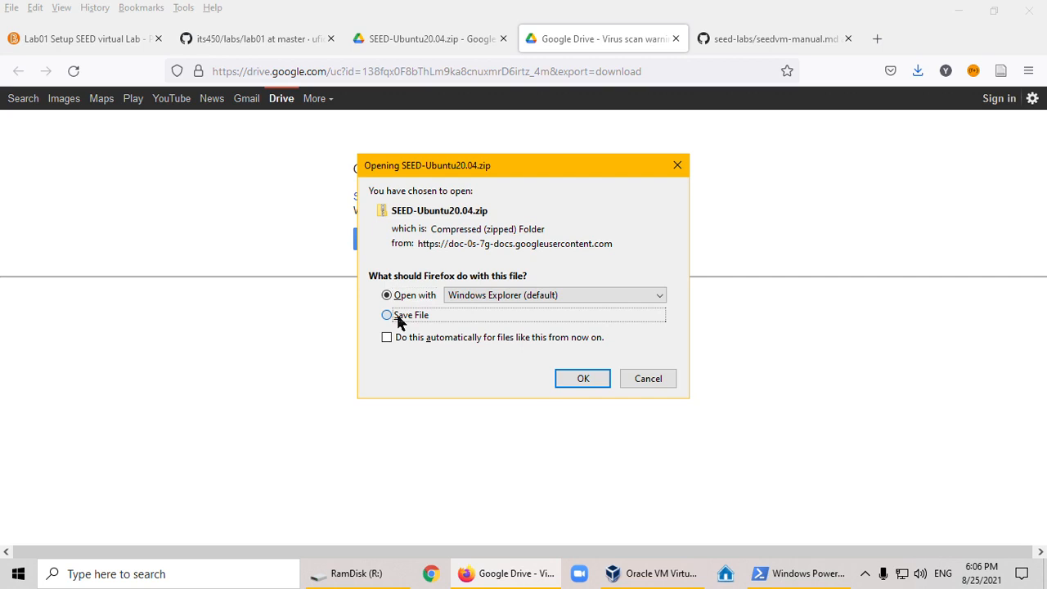
{"action": "left_click", "coordinate": [581, 378]}
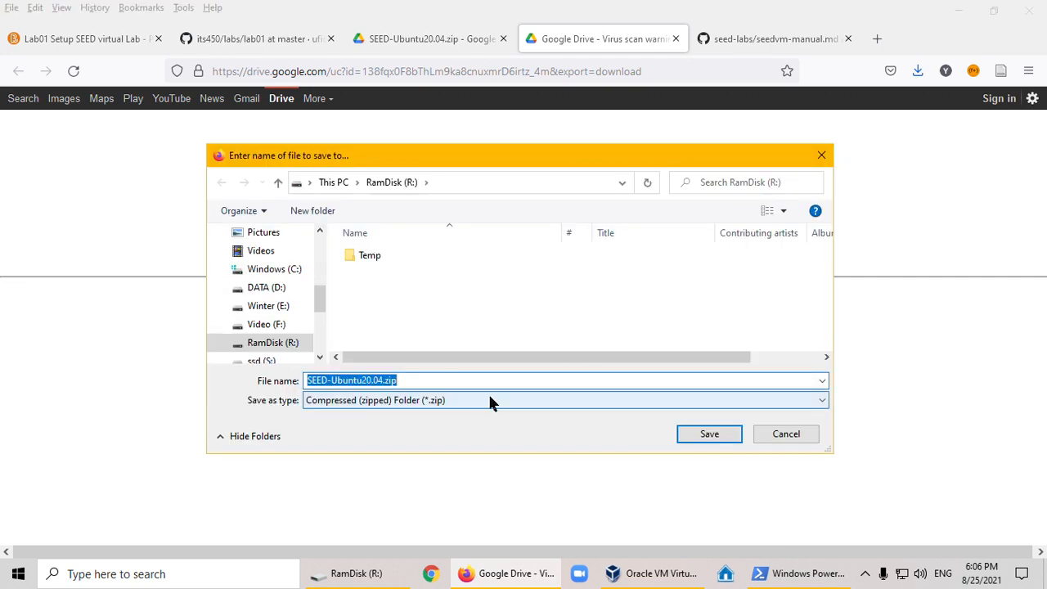
{"action": "left_click", "coordinate": [256, 293]}
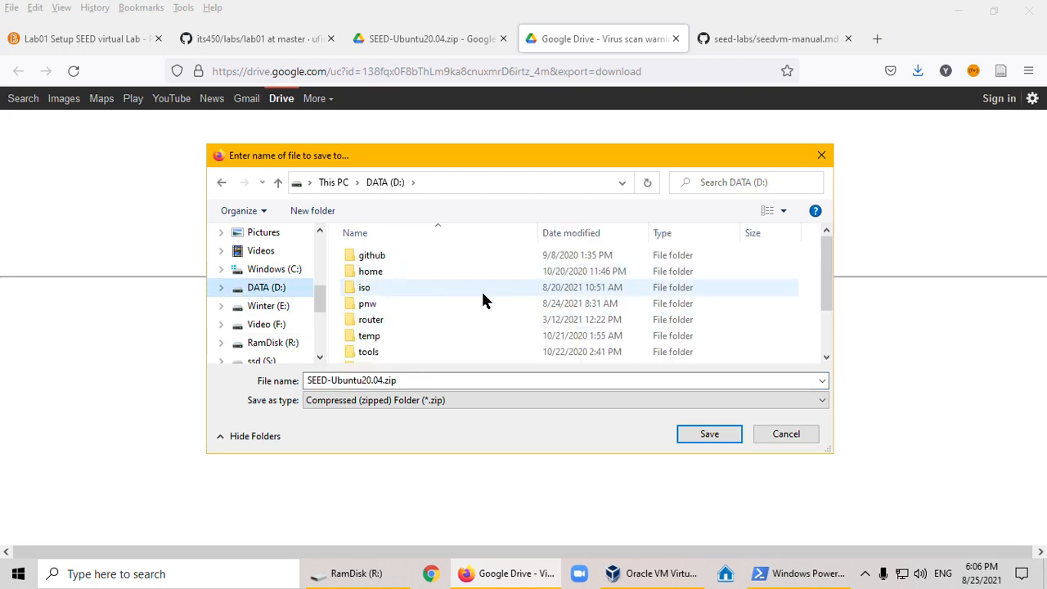
{"action": "double_click", "coordinate": [447, 336]}
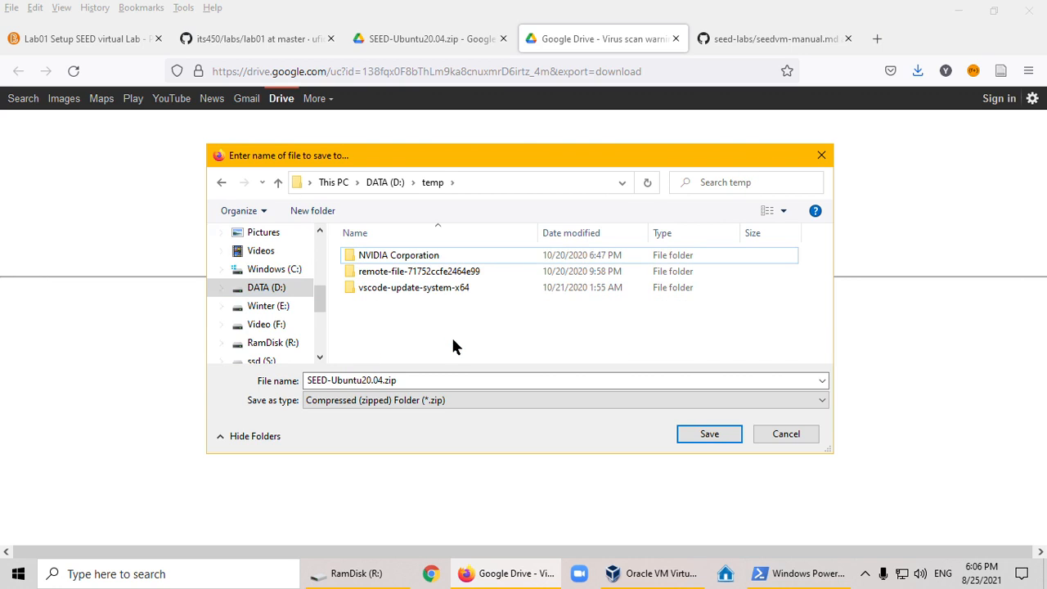
{"action": "left_click", "coordinate": [695, 431]}
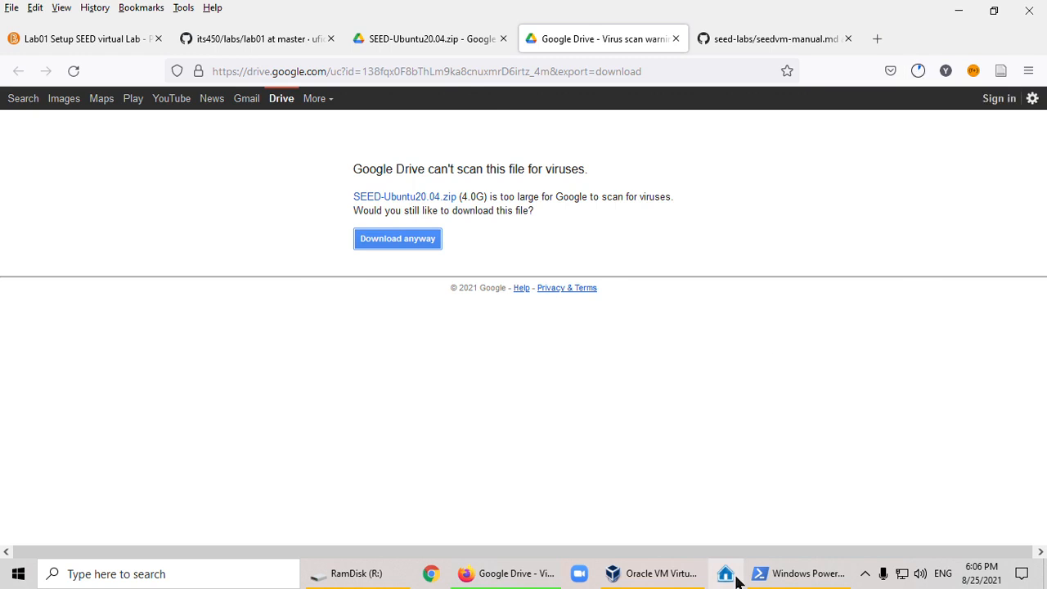
- Switch to Oracle VM VirtualBox Manager and check the details of the existing NAT network in the network preferences
{"action": "left_click", "coordinate": [642, 576]}
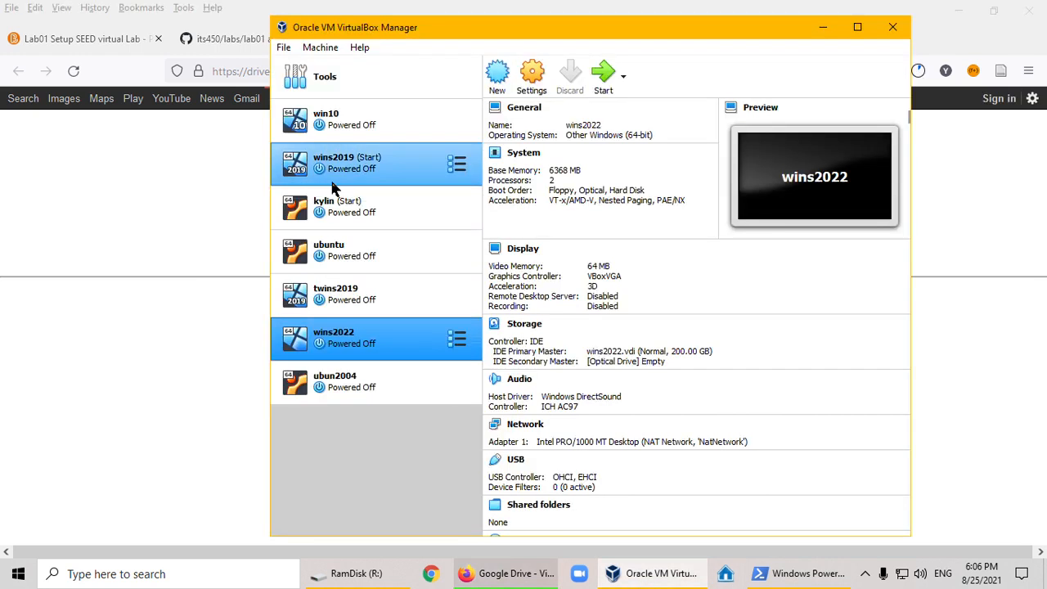
{"action": "left_click_drag", "start_coordinate": [400, 31], "coordinate": [364, 31]}
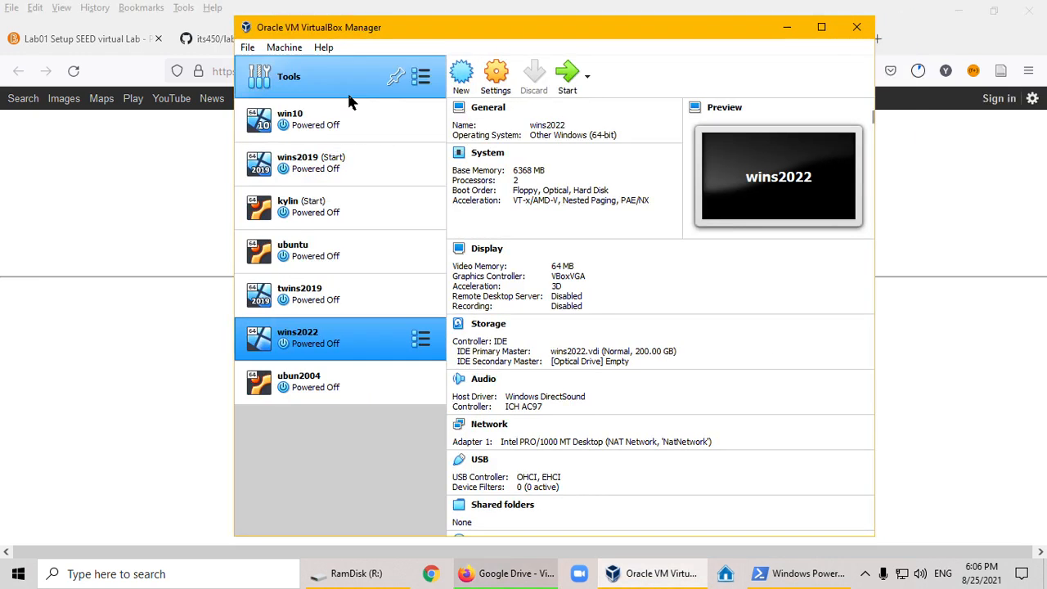
{"action": "left_click", "coordinate": [246, 49]}
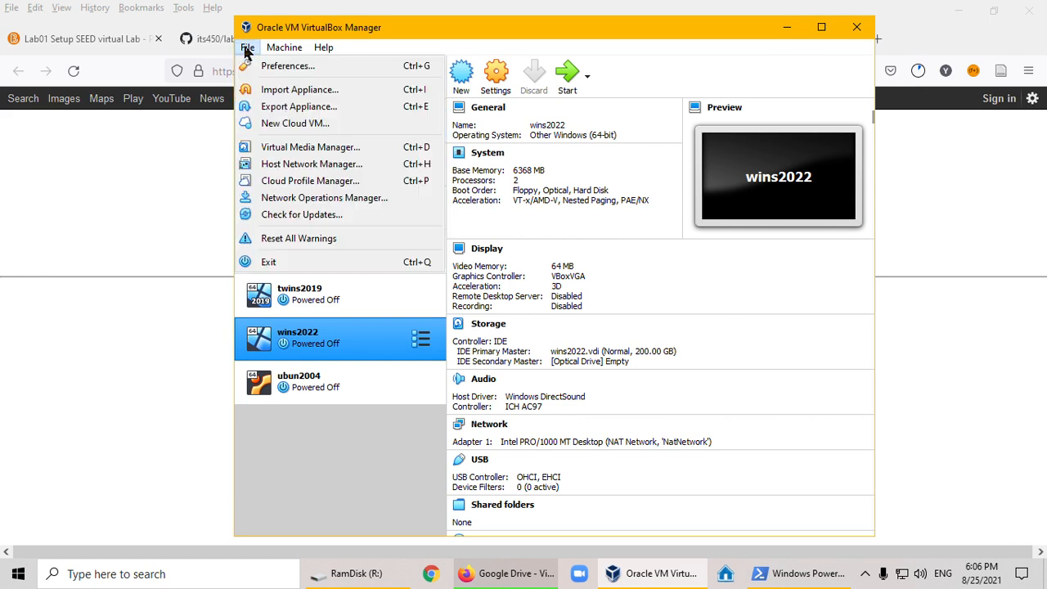
{"action": "left_click", "coordinate": [281, 67]}
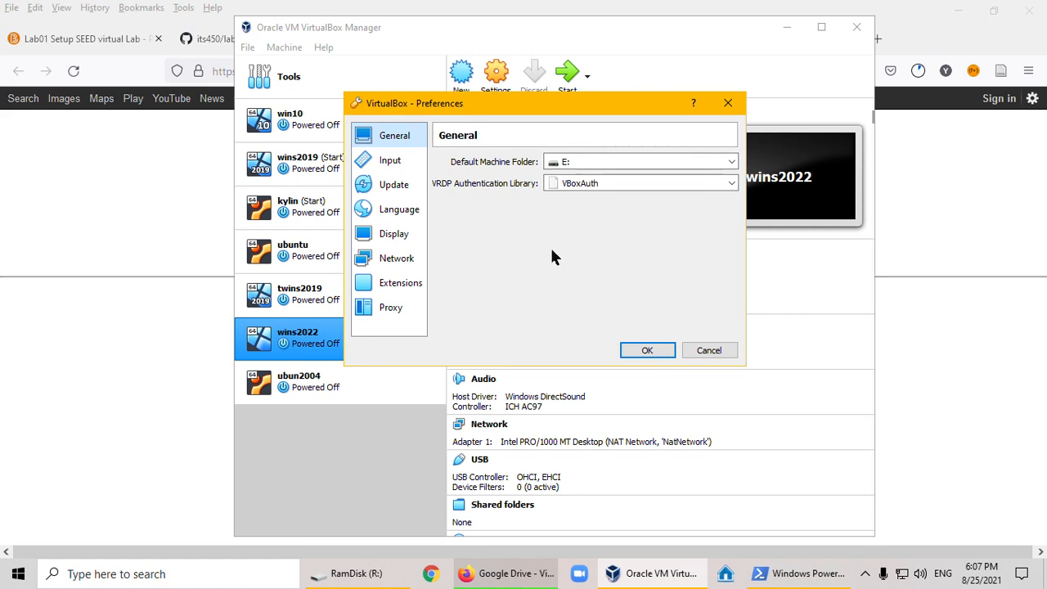
{"action": "left_click", "coordinate": [389, 261]}
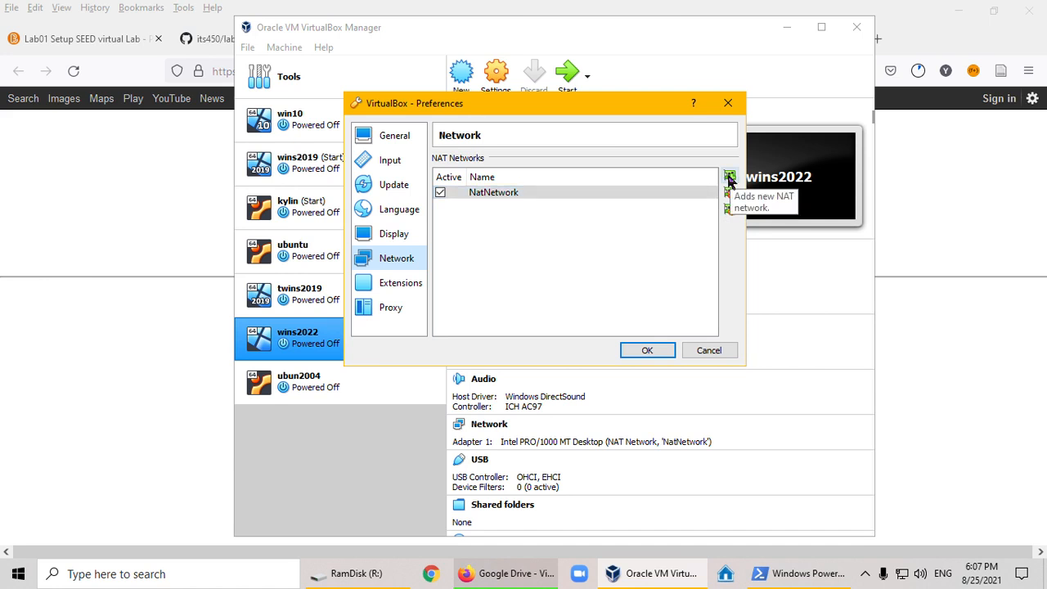
{"action": "double_click", "coordinate": [499, 195]}
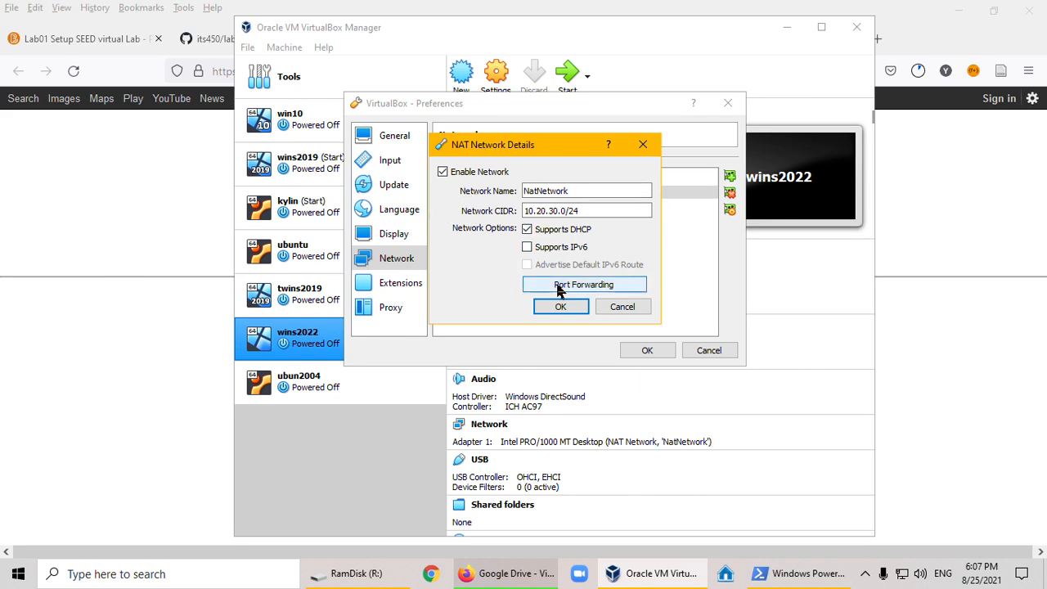
{"action": "left_click", "coordinate": [546, 309]}
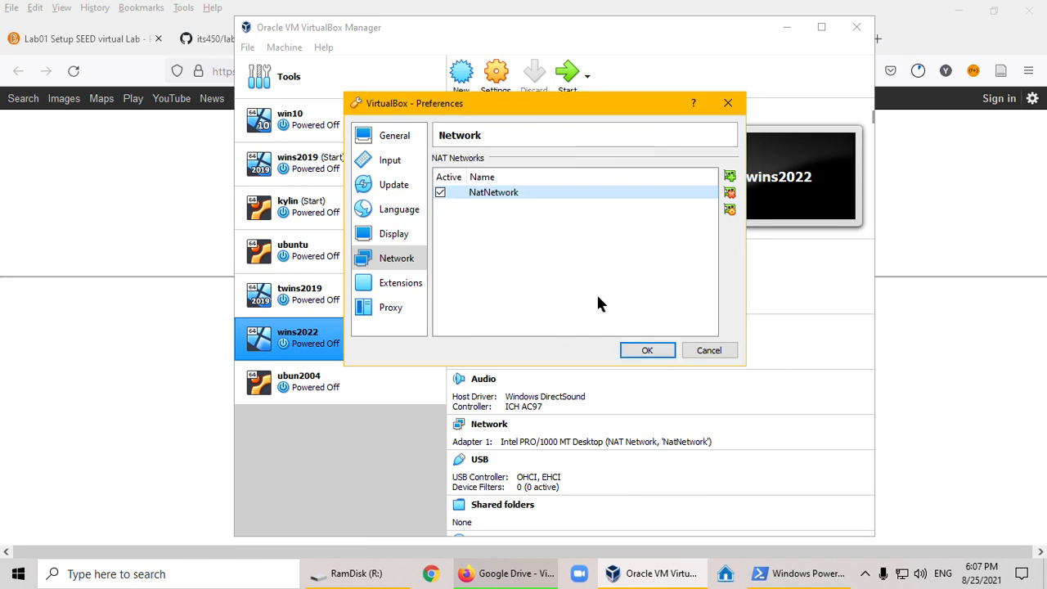
{"action": "left_click", "coordinate": [647, 351]}
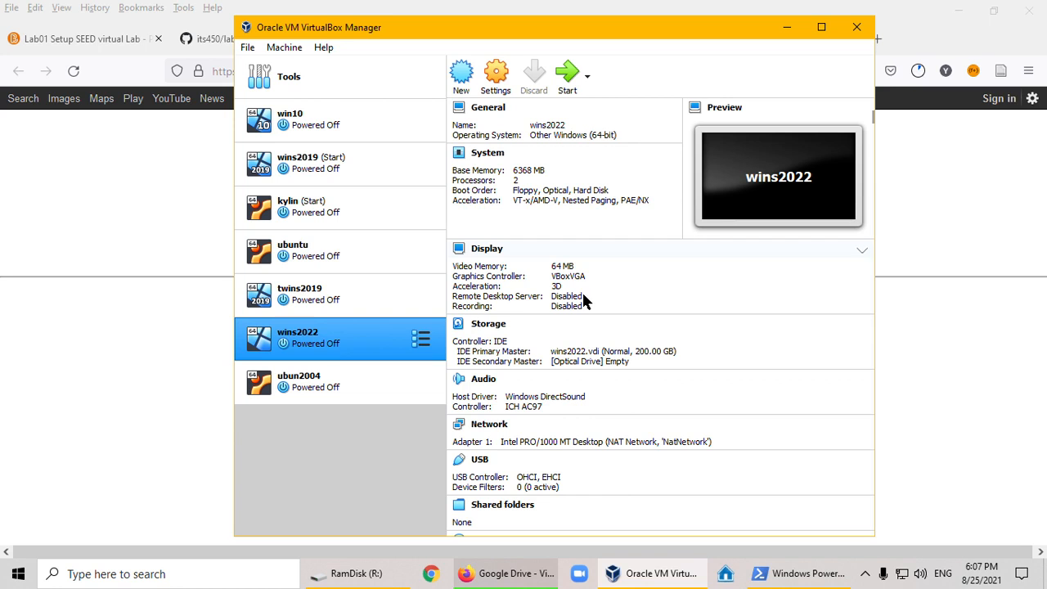
- Start creating a new virtual machine and name it seed2
{"action": "left_click", "coordinate": [458, 76]}
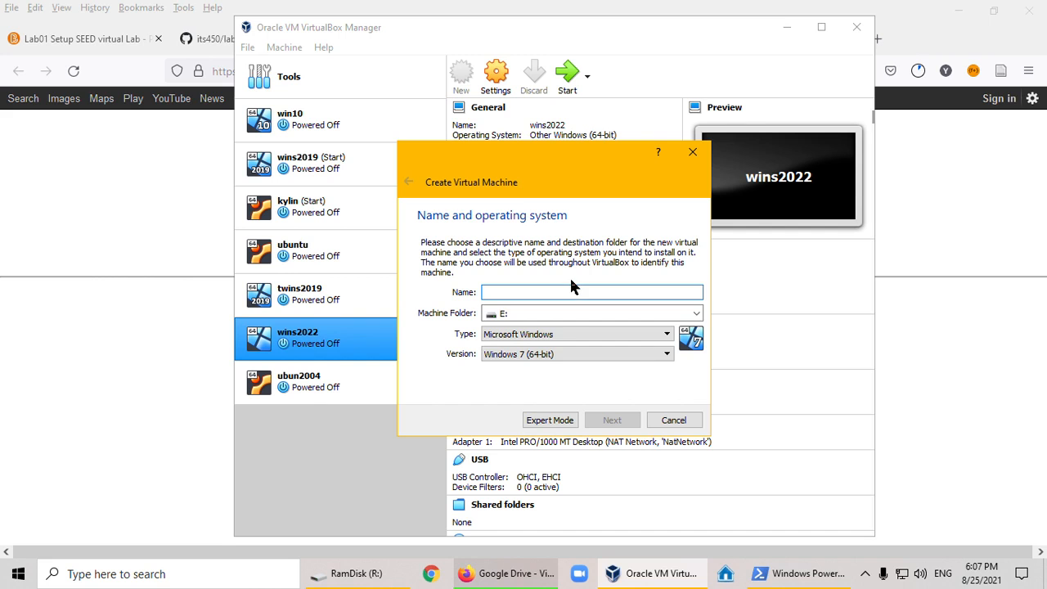
{"action": "type", "text": "seed20"}
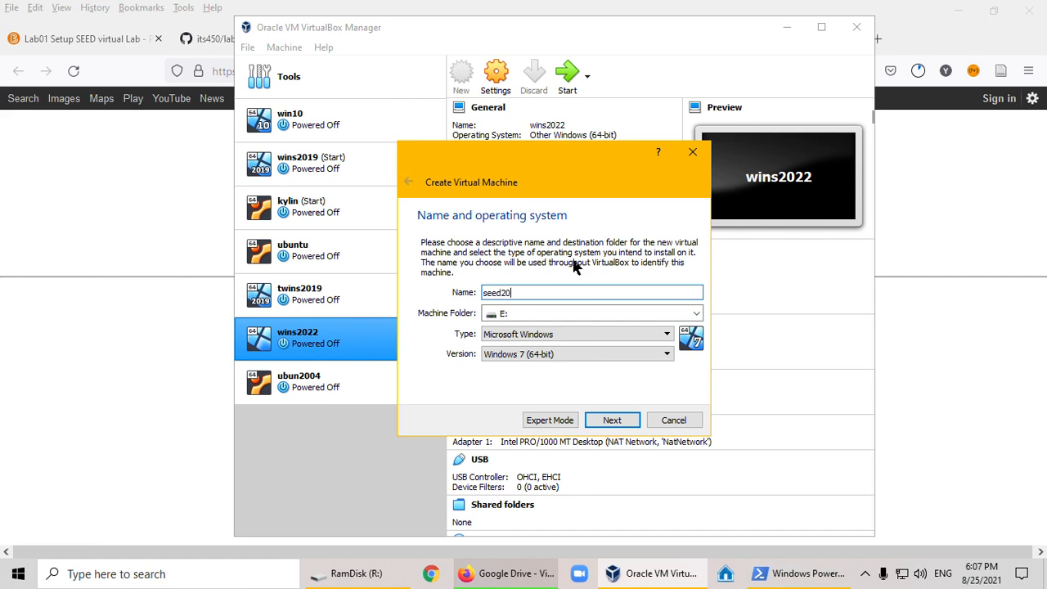
{"action": "type", "text": "04"}
{"action": "key", "text": "BackSpace"}
{"action": "key", "text": "BackSpace"}
{"action": "key", "text": "BackSpace"}
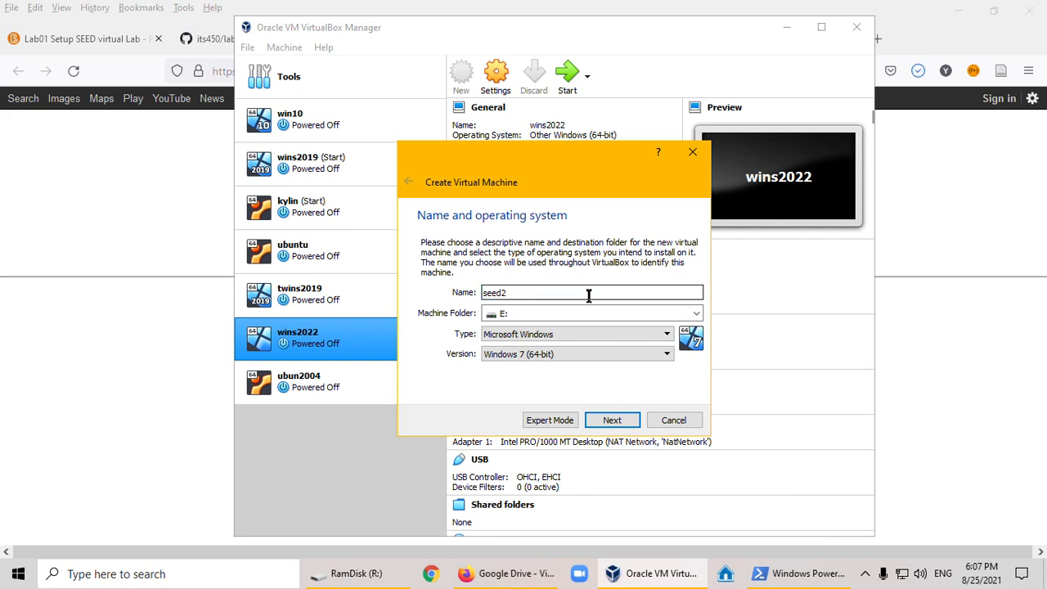
- Set the new machine's type to Linux and version to Ubuntu (64-bit), and continue to the memory size settings
{"action": "left_click", "coordinate": [642, 334]}
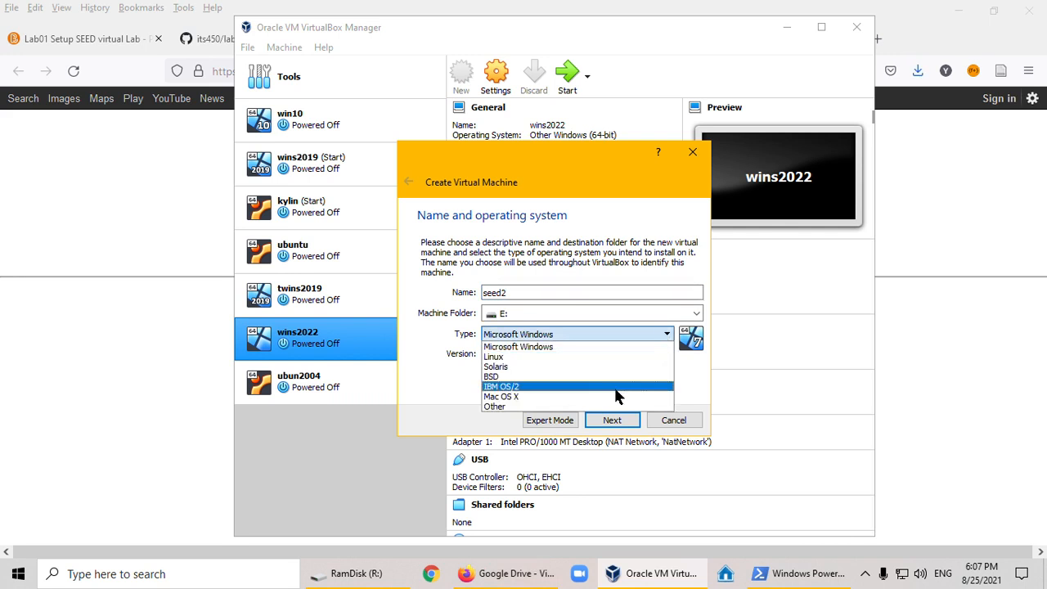
{"action": "left_click", "coordinate": [583, 357]}
{"action": "left_click", "coordinate": [583, 353]}
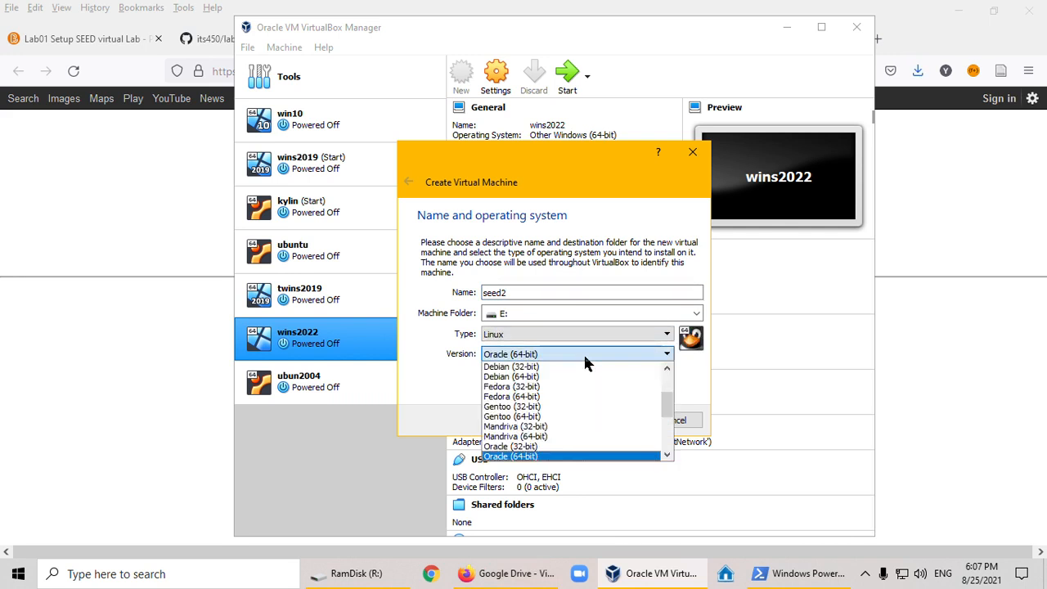
{"action": "scroll", "coordinate": [589, 417], "scroll_direction": "down", "scroll_amount": 4}
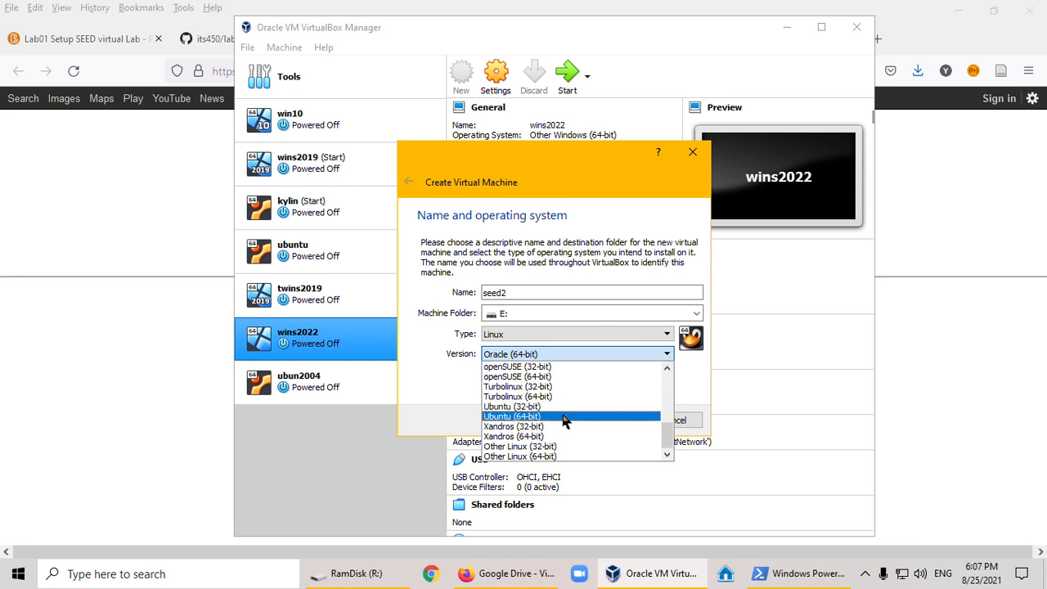
{"action": "left_click", "coordinate": [564, 418]}
{"action": "left_click", "coordinate": [609, 421]}
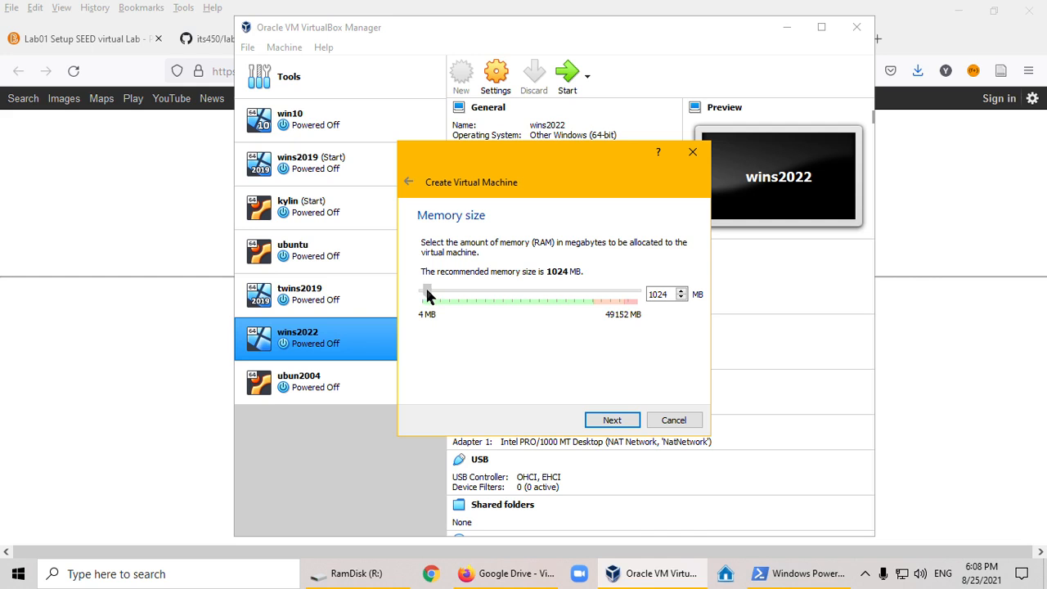
- Set the memory size to 4096 MB and choose to use an existing virtual hard disk file for the machine
{"action": "left_click_drag", "start_coordinate": [428, 294], "coordinate": [437, 299]}
{"action": "left_click", "coordinate": [609, 423]}
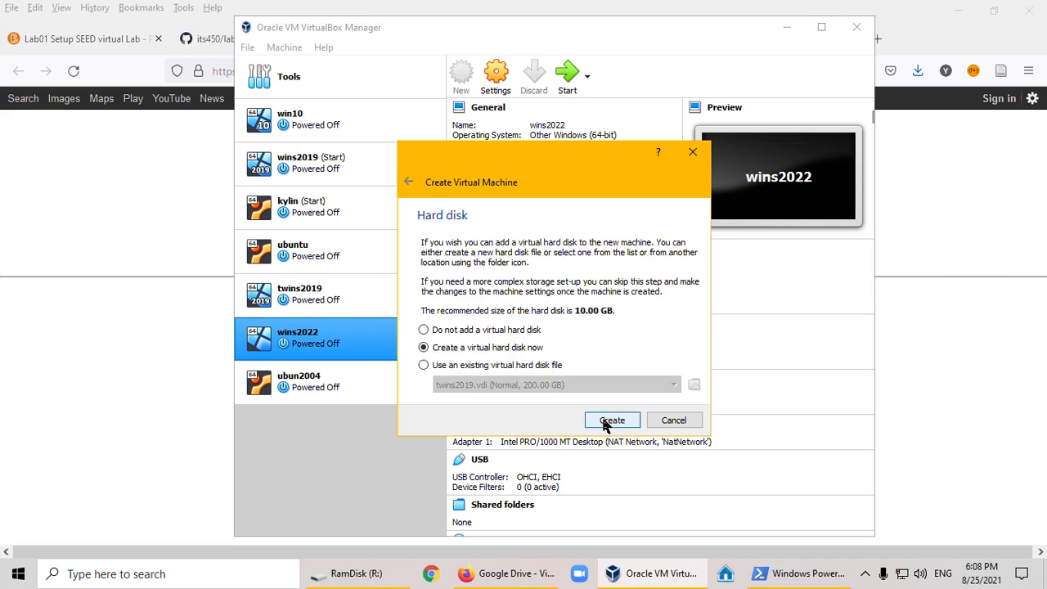
{"action": "left_click", "coordinate": [423, 366]}
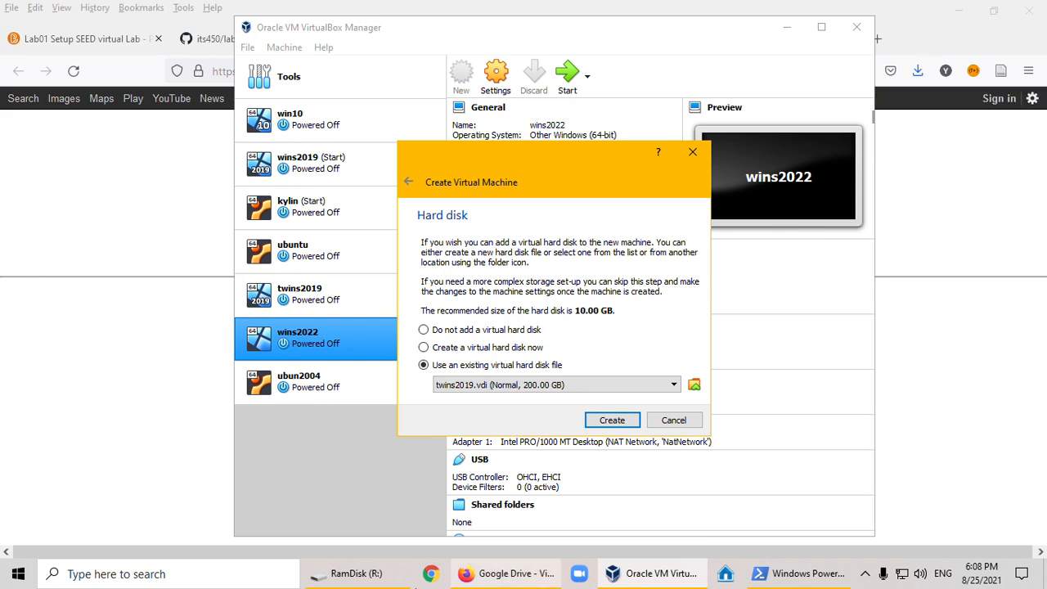
- Switch to File Explorer and open the temp folder on DATA (D:)
{"action": "mouse_move", "coordinate": [357, 579]}
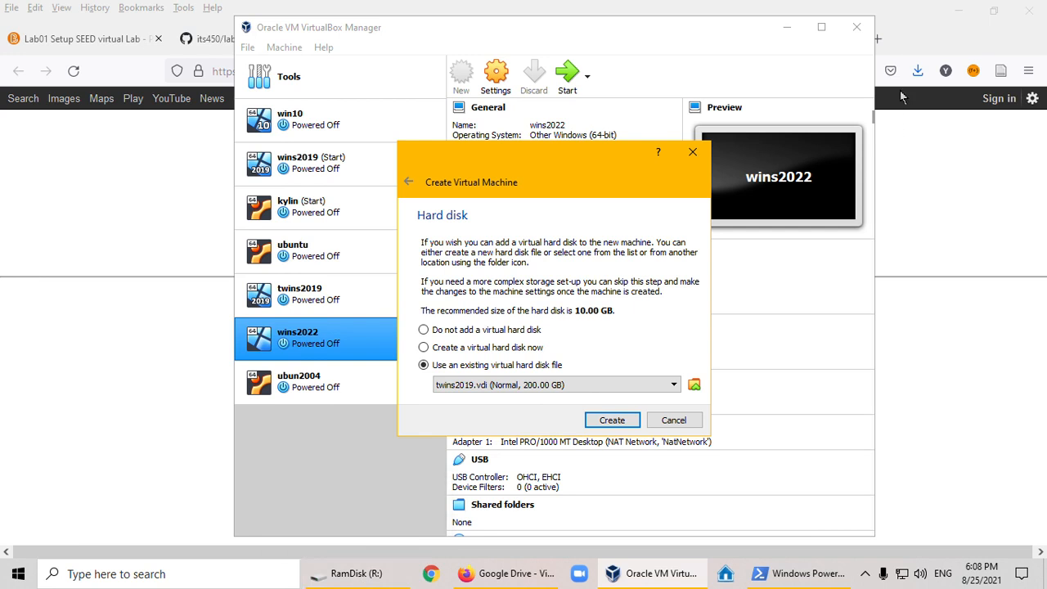
{"action": "left_click", "coordinate": [367, 576]}
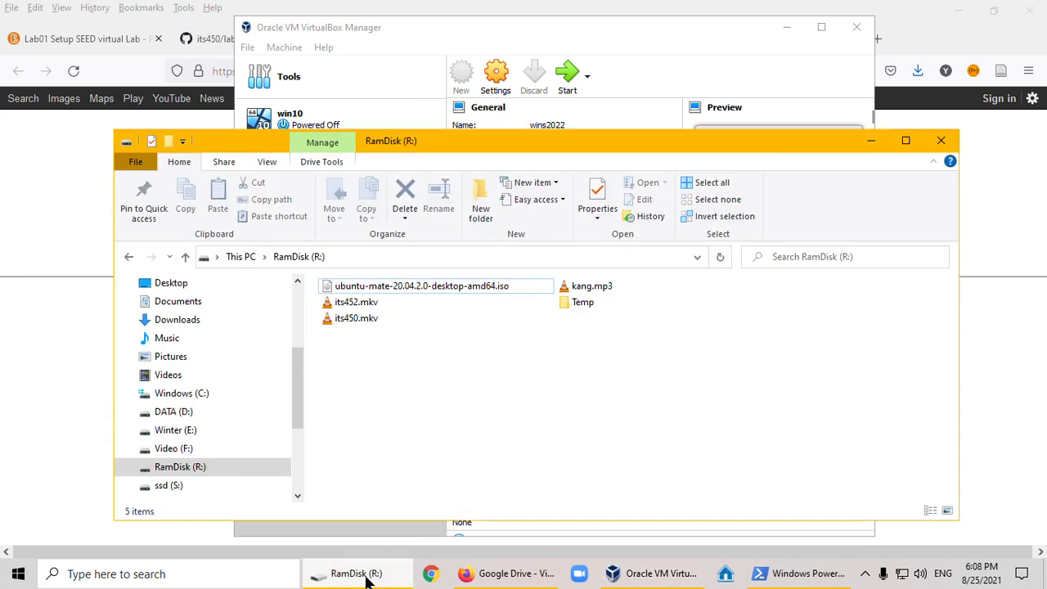
{"action": "left_click", "coordinate": [175, 417]}
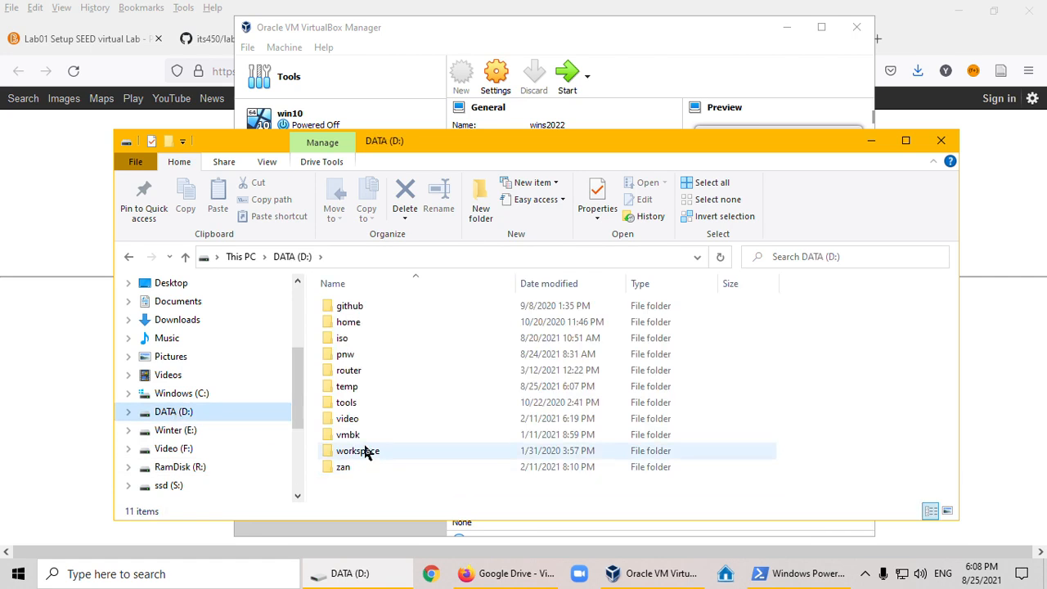
{"action": "double_click", "coordinate": [366, 385]}
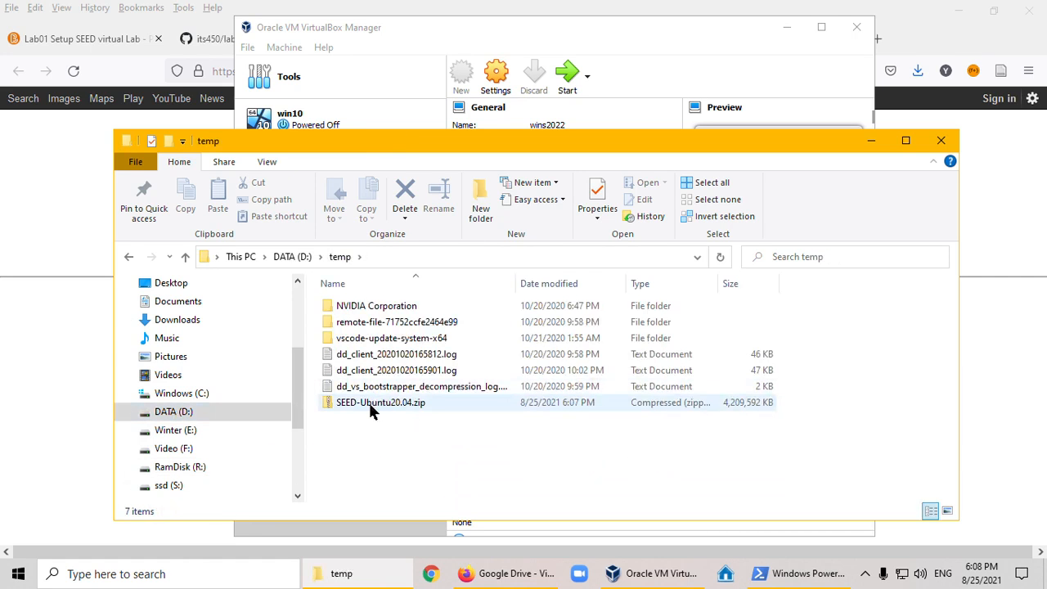
{"action": "left_click", "coordinate": [365, 404]}
{"action": "right_click", "coordinate": [365, 404]}
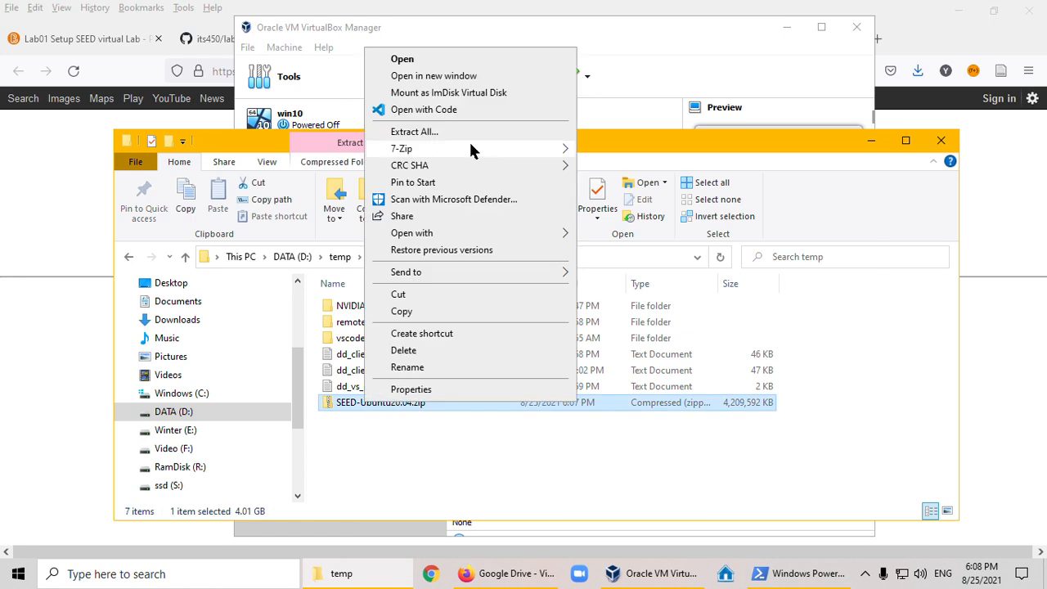
{"action": "mouse_move", "coordinate": [473, 148]}
{"action": "left_click", "coordinate": [593, 149]}
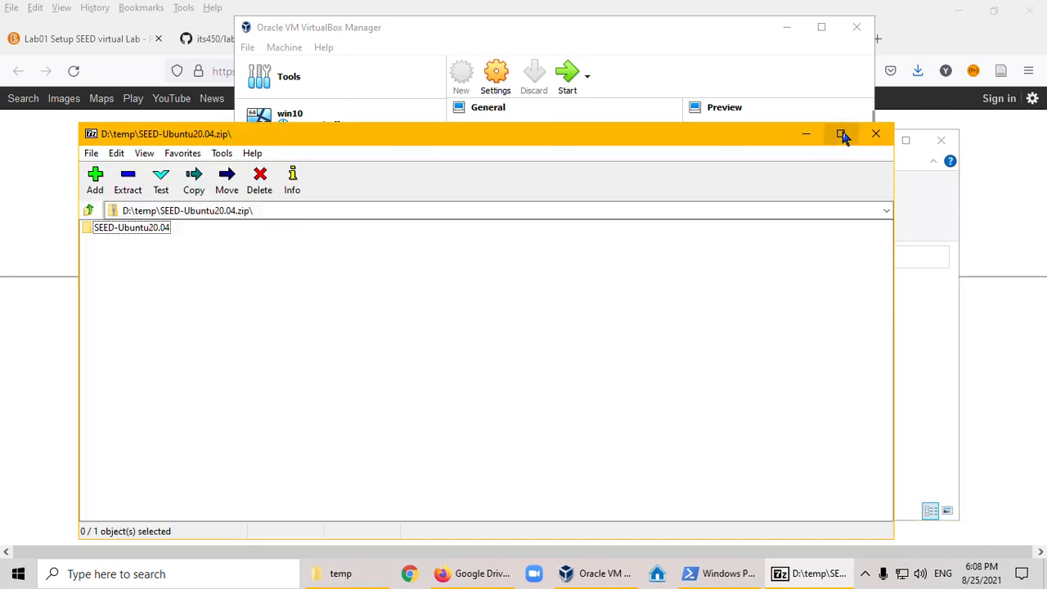
{"action": "left_click", "coordinate": [875, 133]}
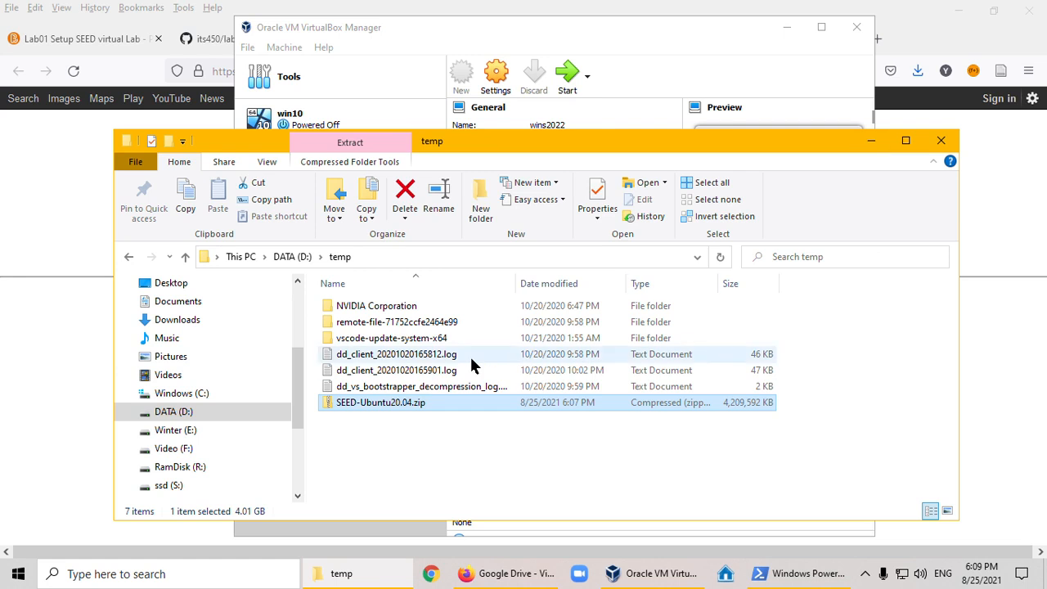
- Extract SEED-Ubuntu20.04.zip directly into the temp folder with 7-Zip
{"action": "right_click", "coordinate": [389, 404]}
{"action": "mouse_move", "coordinate": [549, 149]}
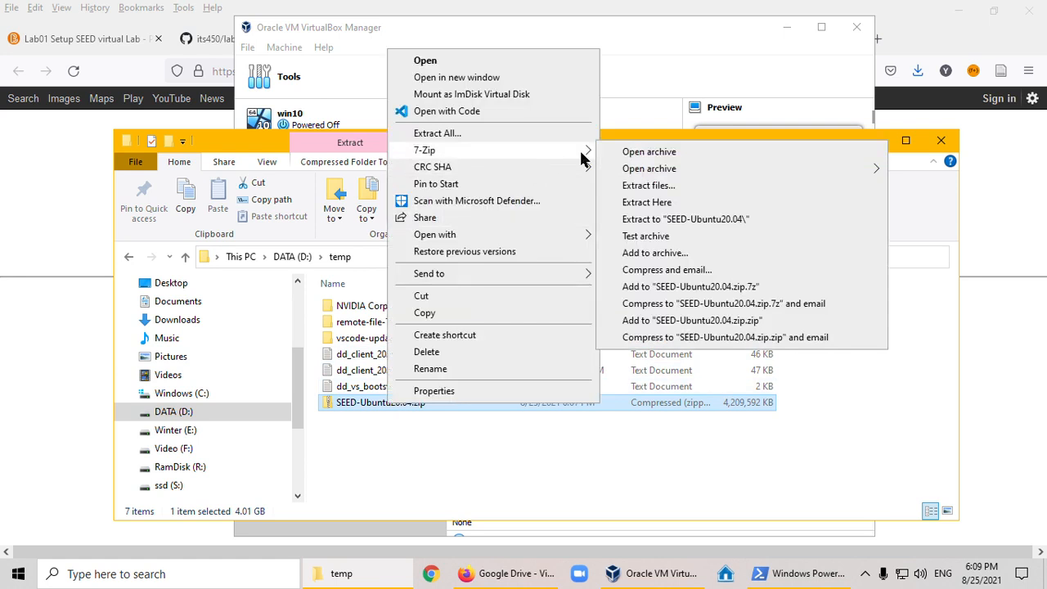
{"action": "left_click", "coordinate": [662, 202]}
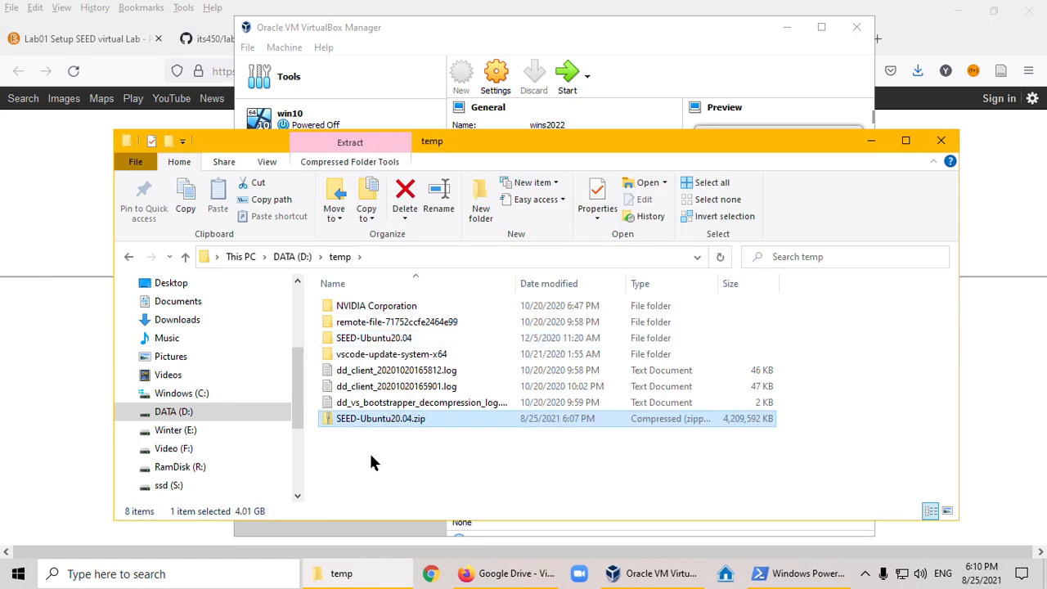
- Transfer the extracted SEED-Ubuntu20.04 folder from the temp folder to the root of Winter (E:) and close File Explorer
{"action": "left_click", "coordinate": [376, 342]}
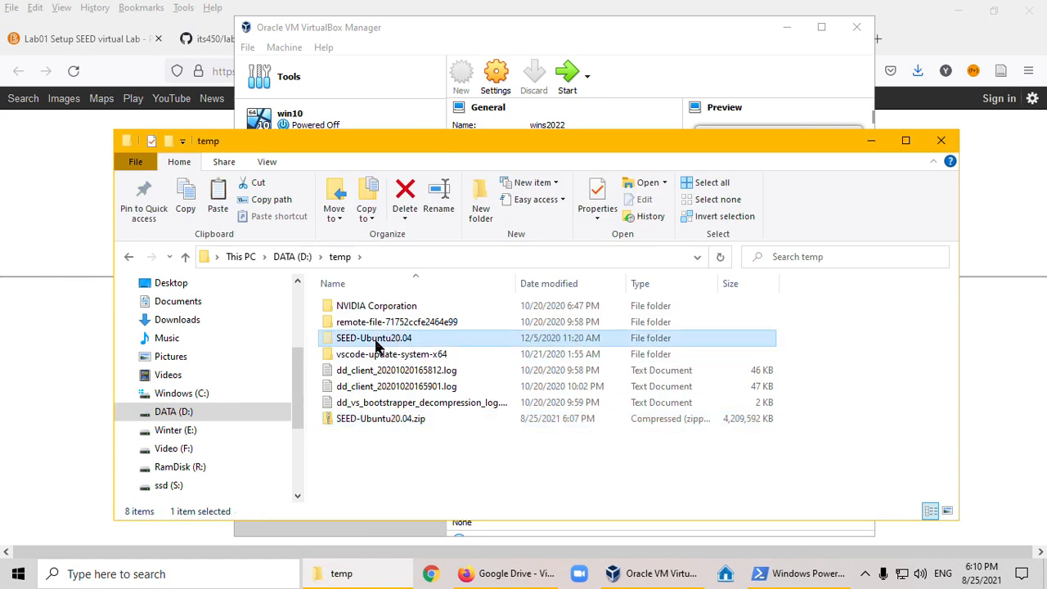
{"action": "left_click", "coordinate": [181, 433]}
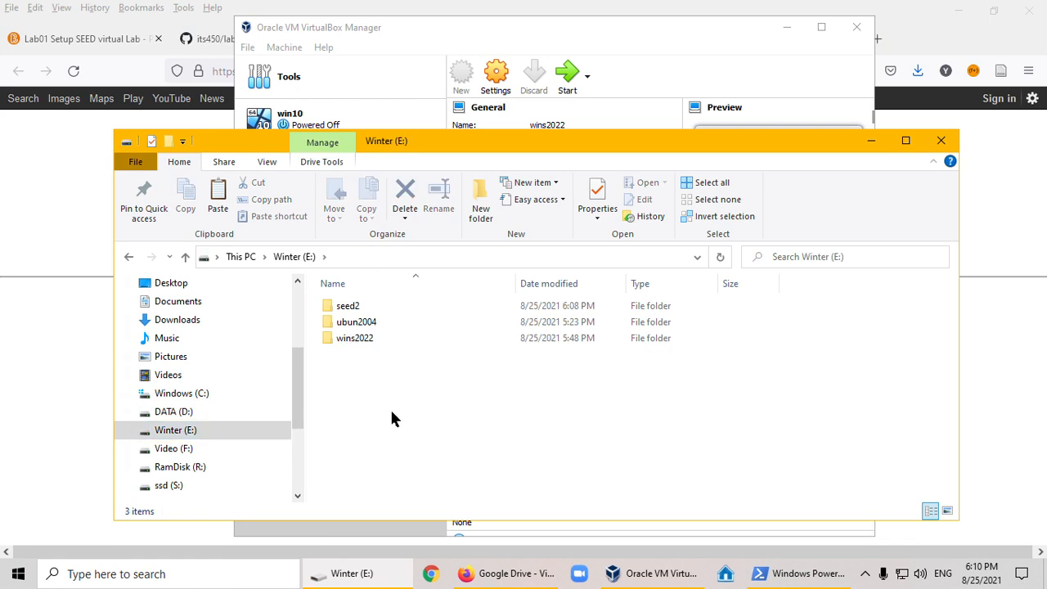
{"action": "key", "text": "ctrl+v"}
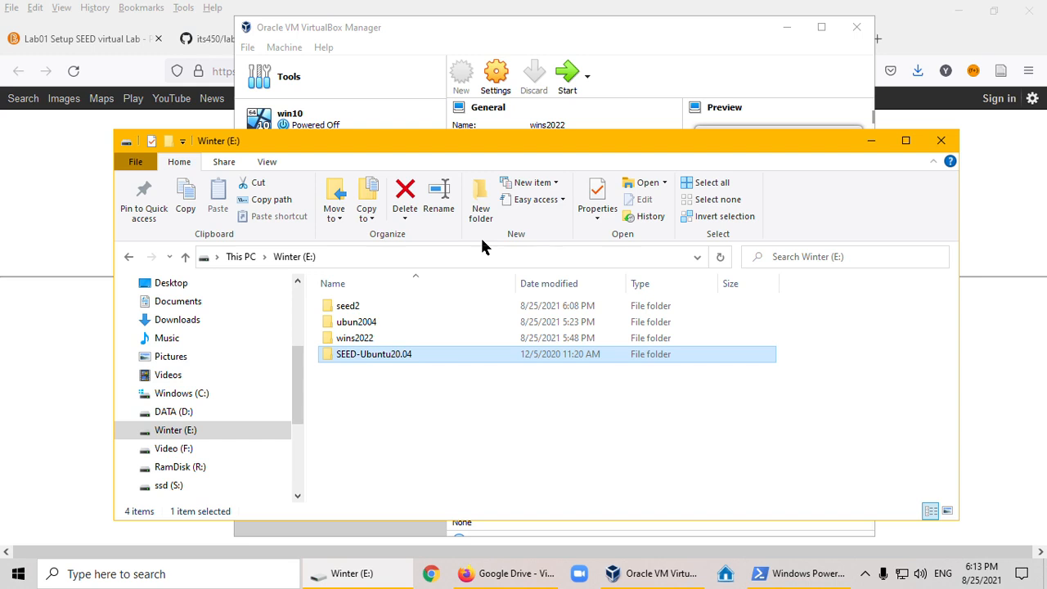
{"action": "left_click", "coordinate": [391, 401]}
{"action": "left_click", "coordinate": [939, 141]}
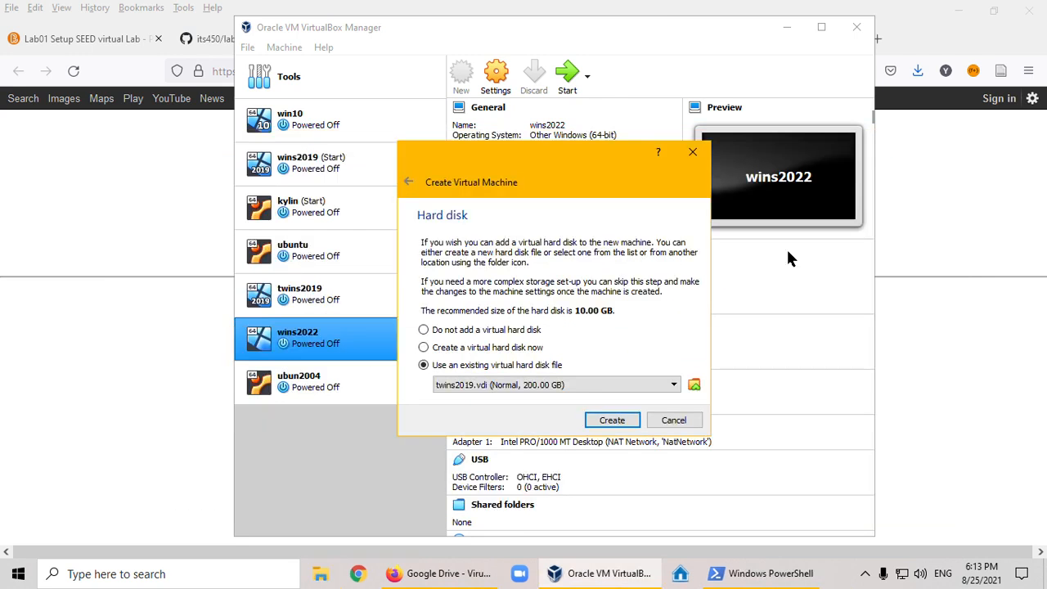
- Add SEED-Ubuntu20.04.vdi from the SEED-Ubuntu20.04 folder on Winter (E:) to the available virtual hard disks
{"action": "left_click", "coordinate": [693, 385]}
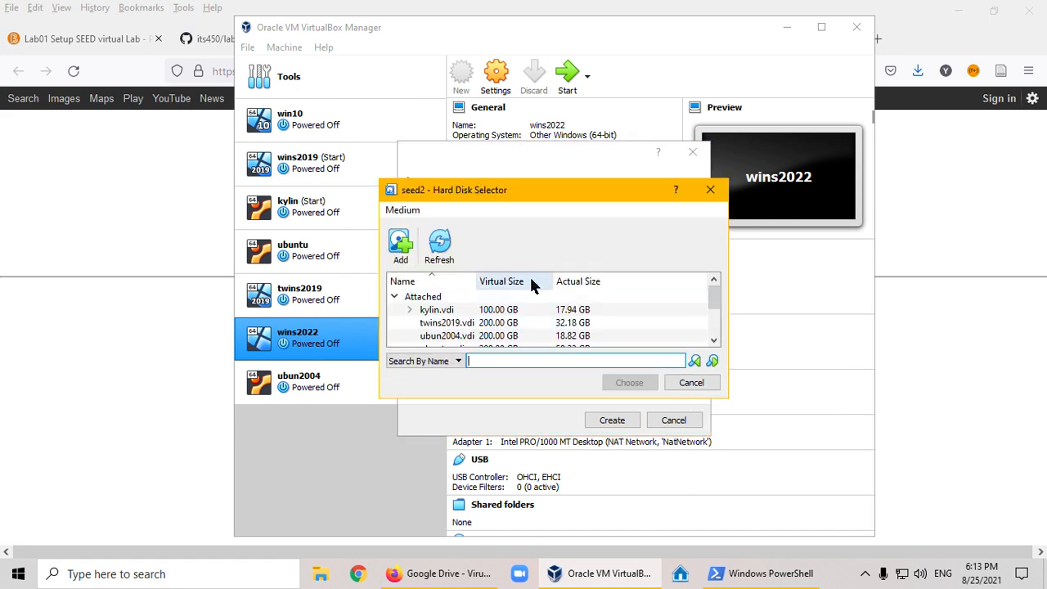
{"action": "left_click", "coordinate": [398, 243]}
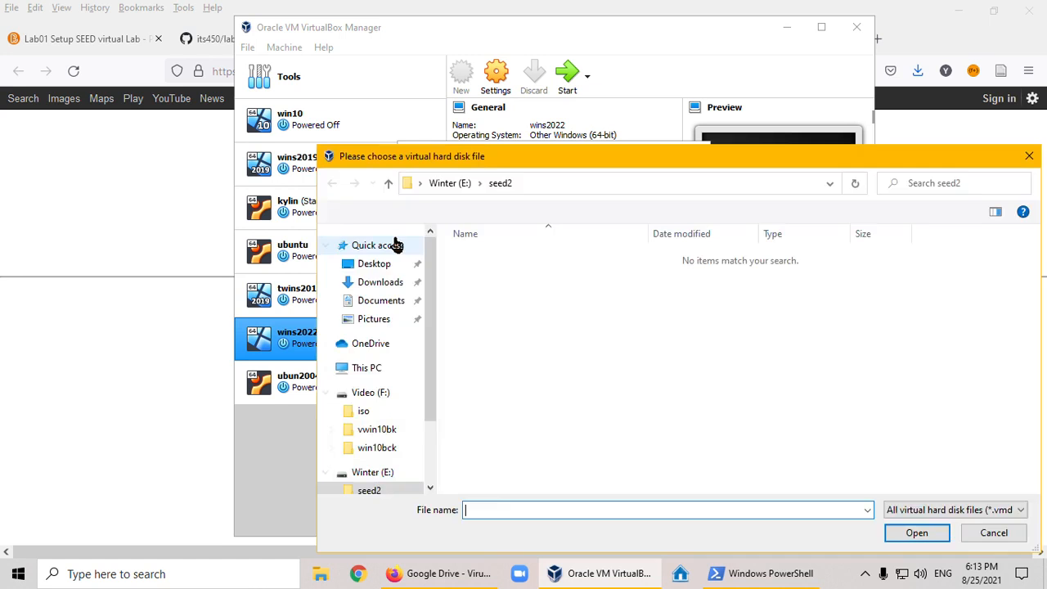
{"action": "scroll", "coordinate": [399, 245], "scroll_direction": "down", "scroll_amount": 5}
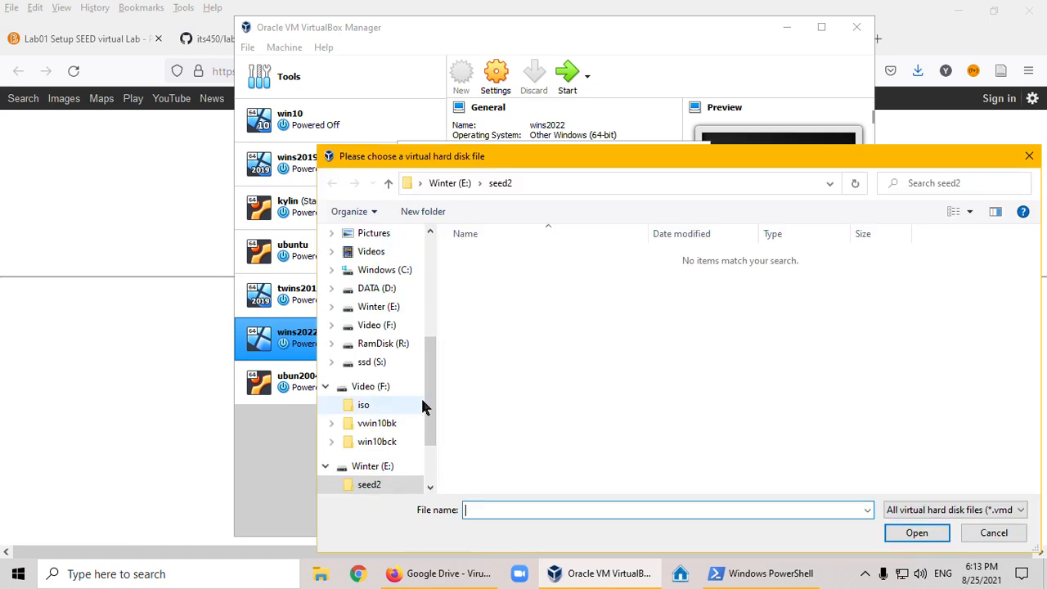
{"action": "left_click", "coordinate": [384, 307]}
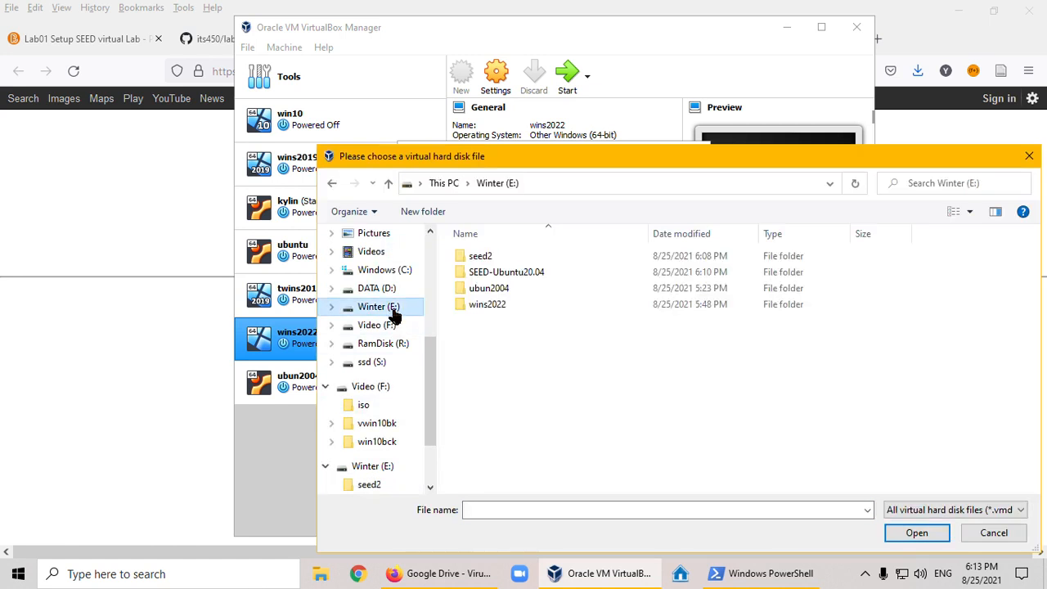
{"action": "double_click", "coordinate": [513, 272]}
{"action": "left_click", "coordinate": [521, 260]}
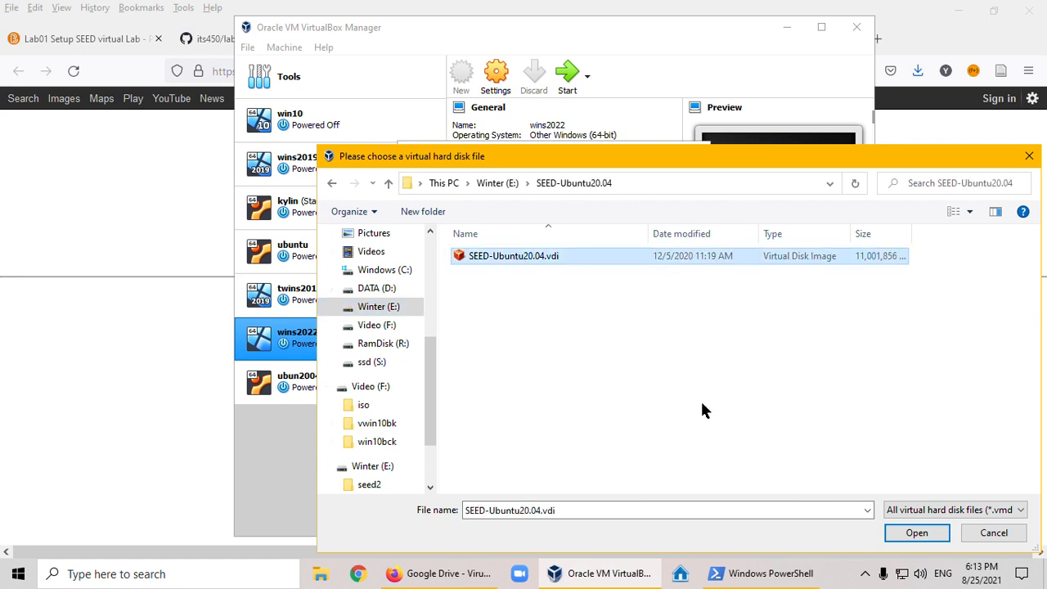
{"action": "left_click", "coordinate": [899, 533]}
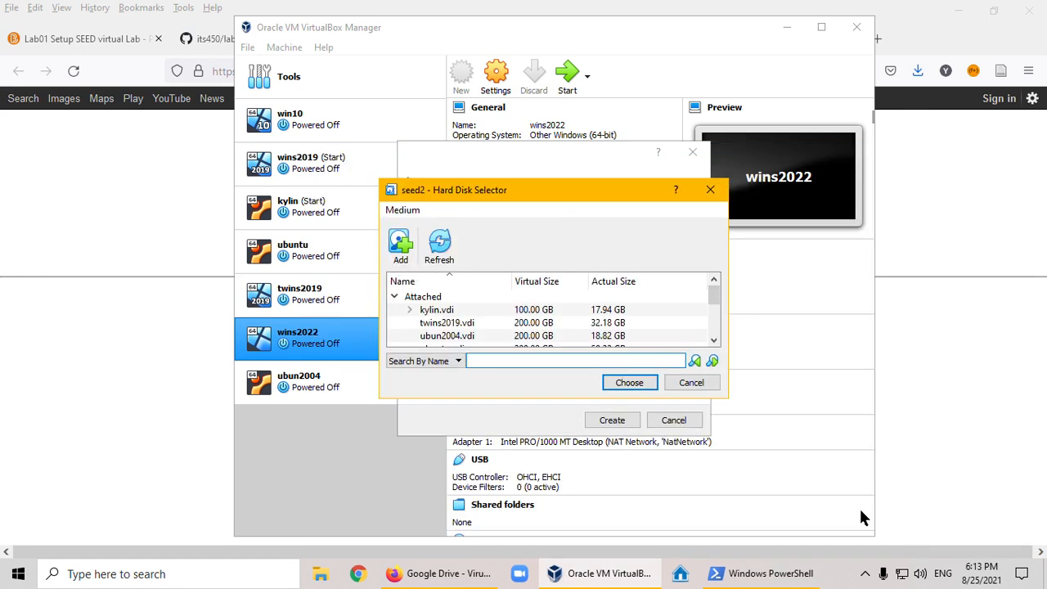
- Choose SEED-Ubuntu20.04.vdi as the machine's hard disk and create the seed2 virtual machine
{"action": "left_click_drag", "start_coordinate": [713, 300], "coordinate": [715, 327]}
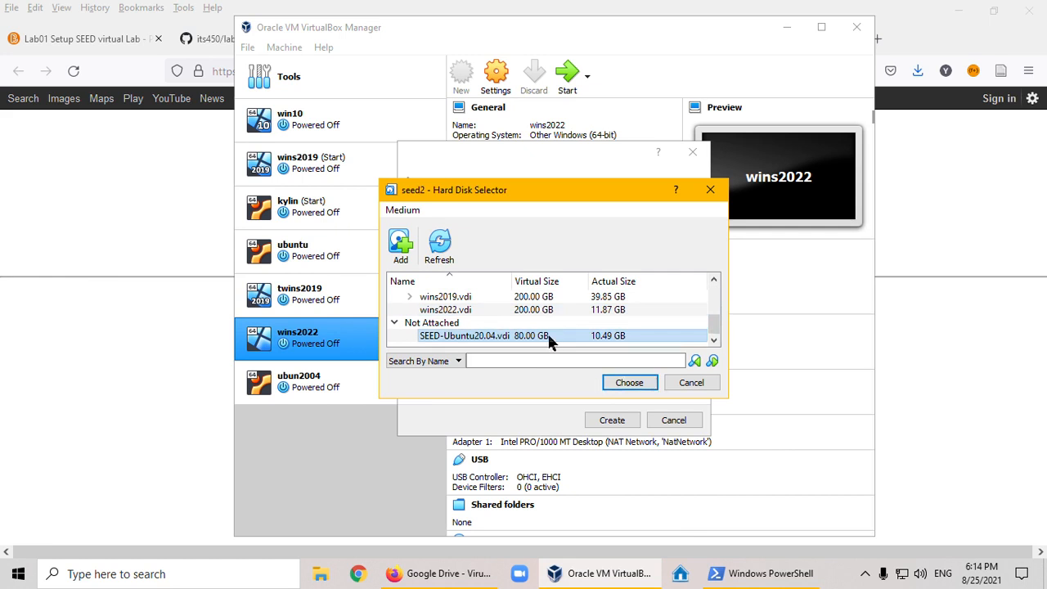
{"action": "left_click", "coordinate": [613, 381]}
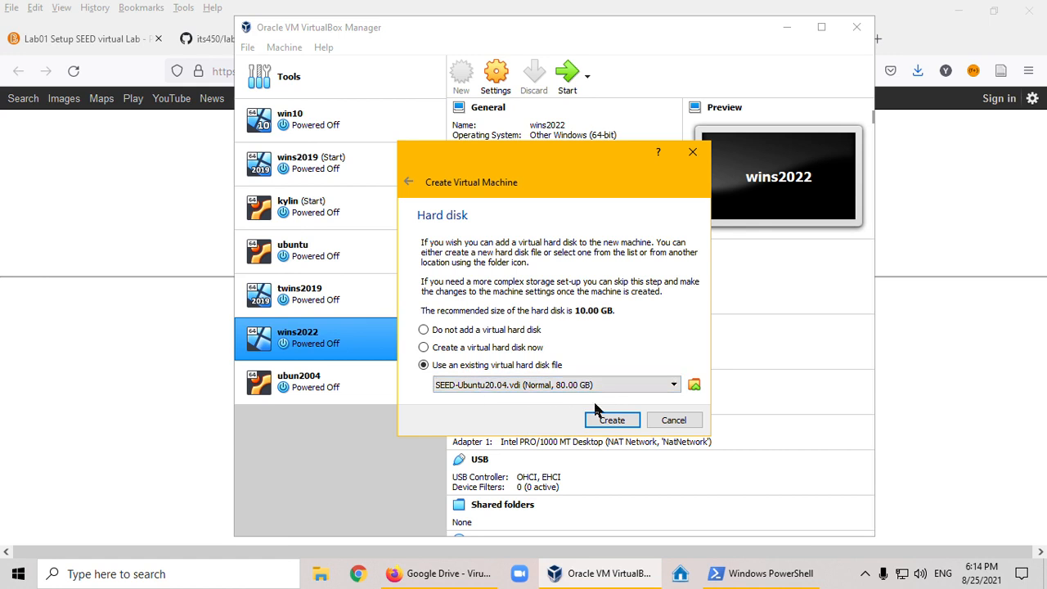
{"action": "left_click", "coordinate": [609, 416]}
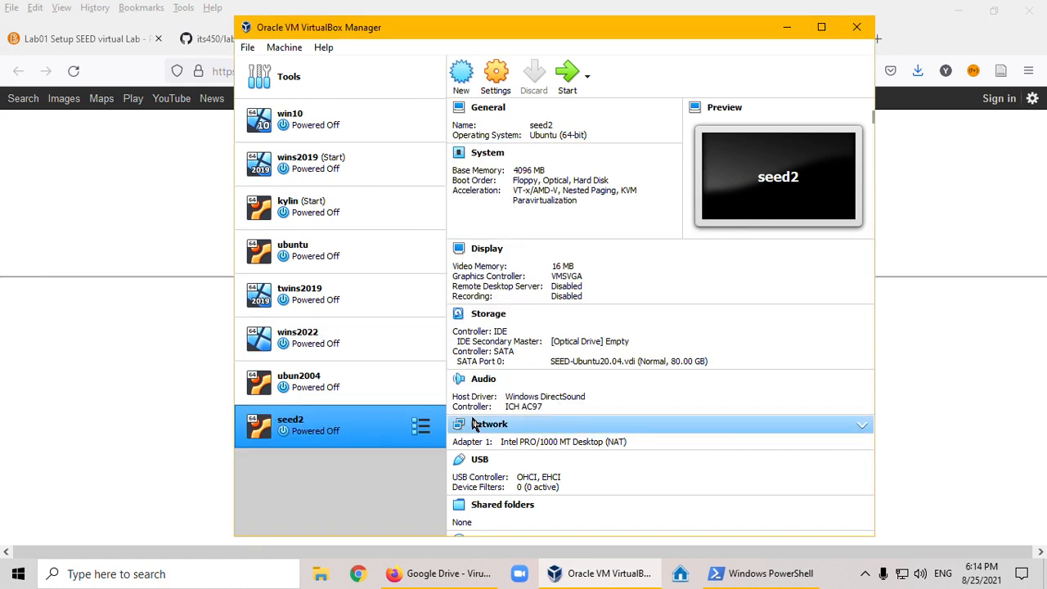
- In the general settings of seed2, set both Shared Clipboard and Drag'n'Drop to Bidirectional
{"action": "left_click", "coordinate": [495, 81]}
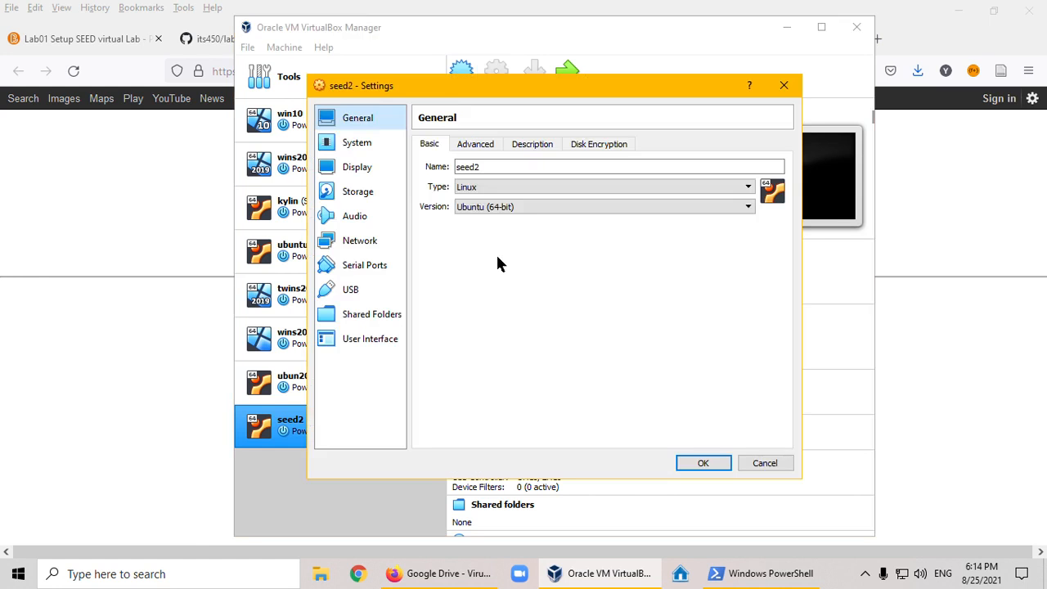
{"action": "left_click", "coordinate": [472, 145]}
{"action": "left_click", "coordinate": [555, 189]}
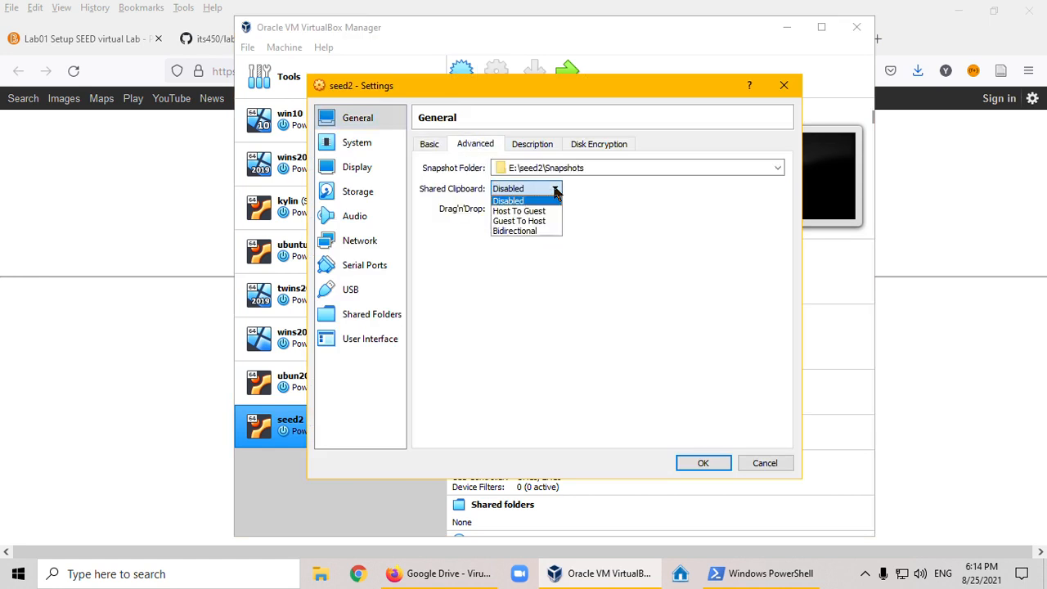
{"action": "left_click", "coordinate": [523, 230]}
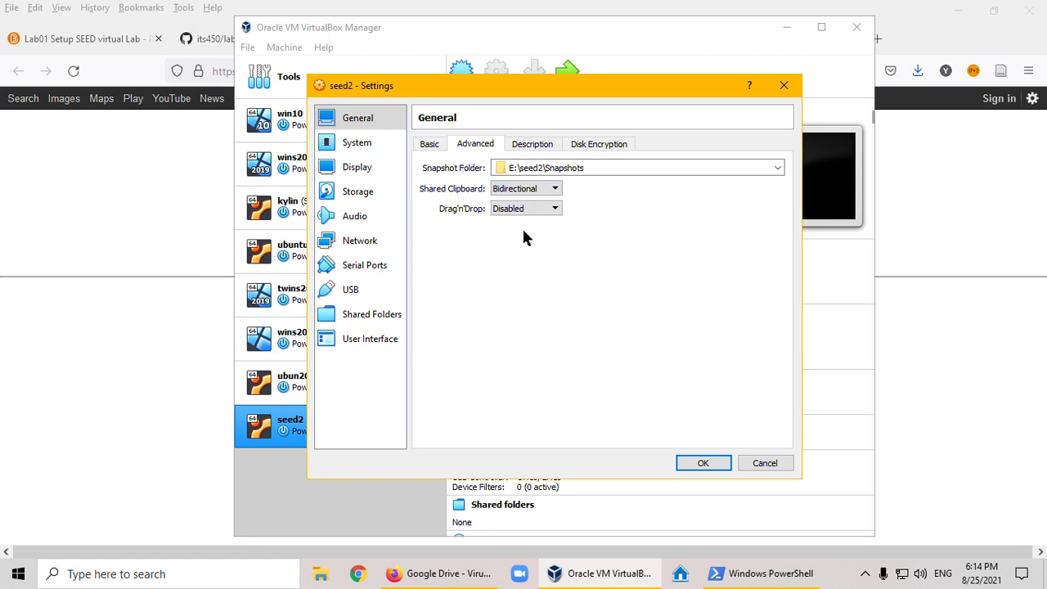
{"action": "left_click", "coordinate": [540, 208]}
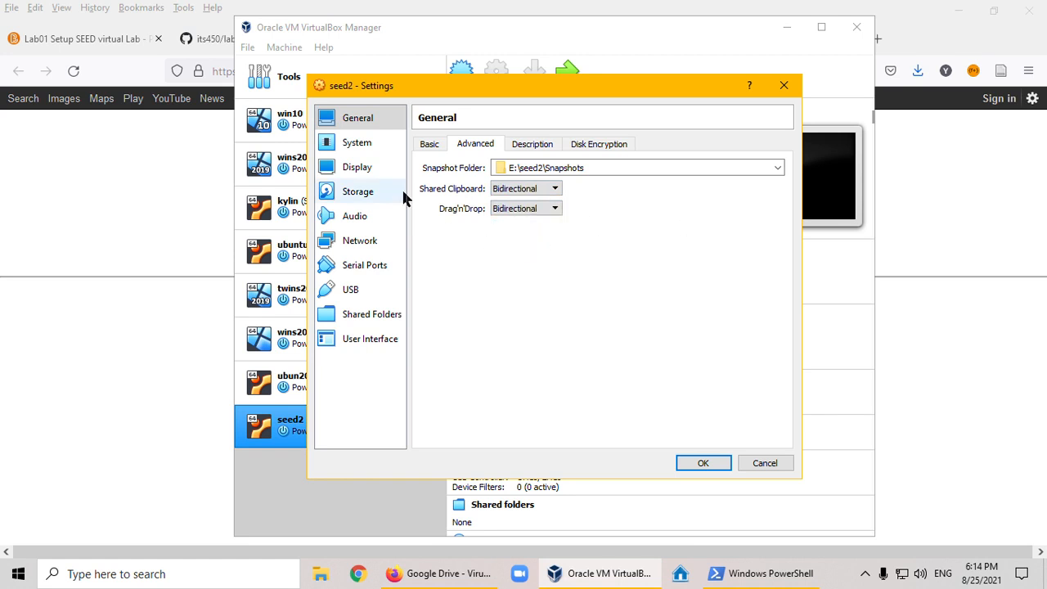
- Set the pointing device in the system settings of seed2 to PS/2 Mouse
{"action": "left_click", "coordinate": [360, 145]}
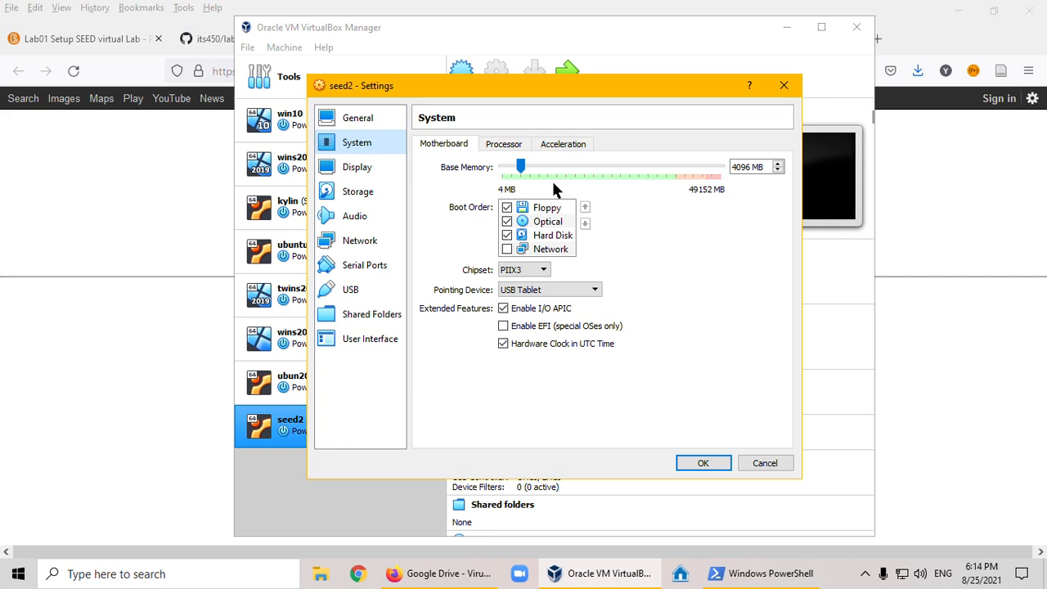
{"action": "left_click", "coordinate": [544, 289]}
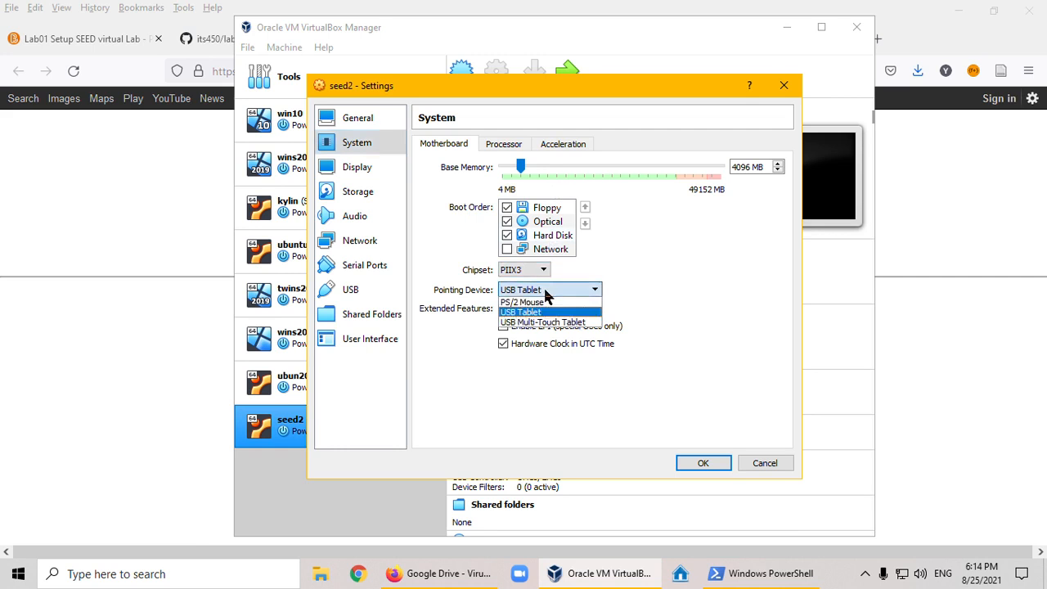
{"action": "left_click", "coordinate": [544, 303]}
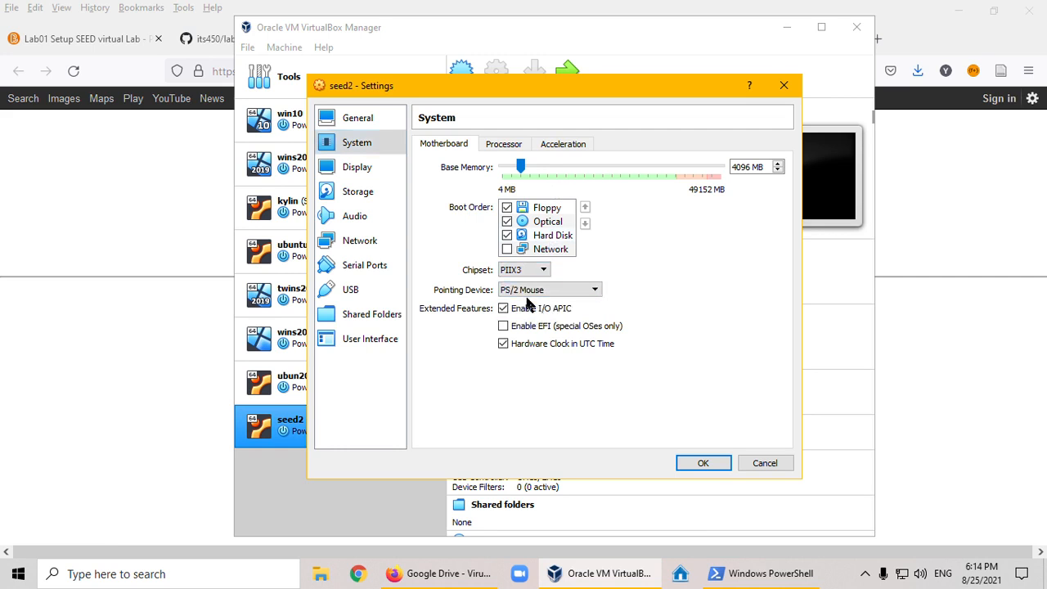
- Increase the processor count of seed2 and check its acceleration settings
{"action": "left_click", "coordinate": [502, 148]}
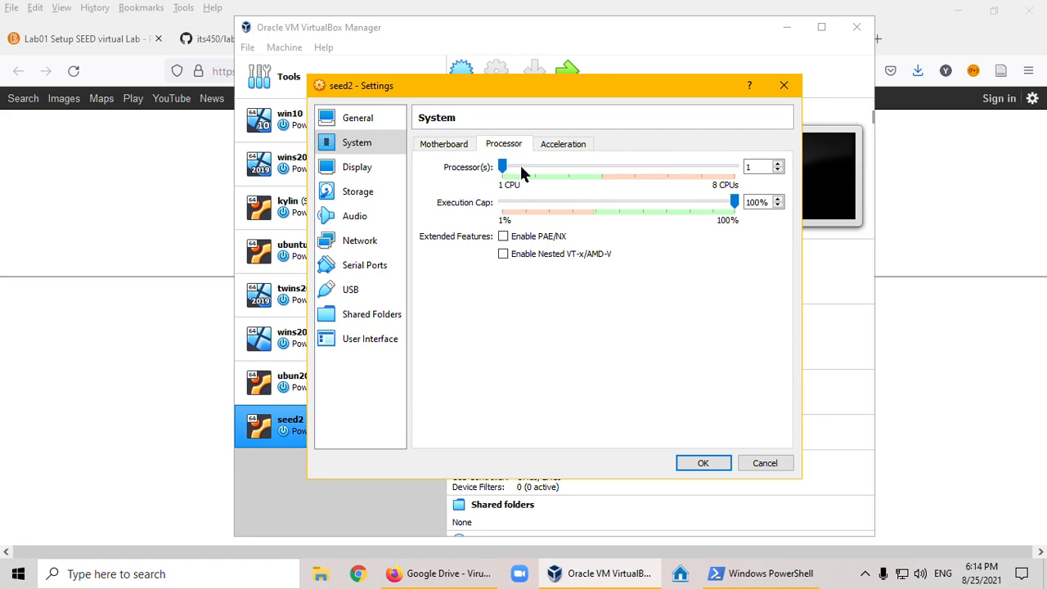
{"action": "left_click", "coordinate": [534, 169]}
{"action": "left_click", "coordinate": [570, 147]}
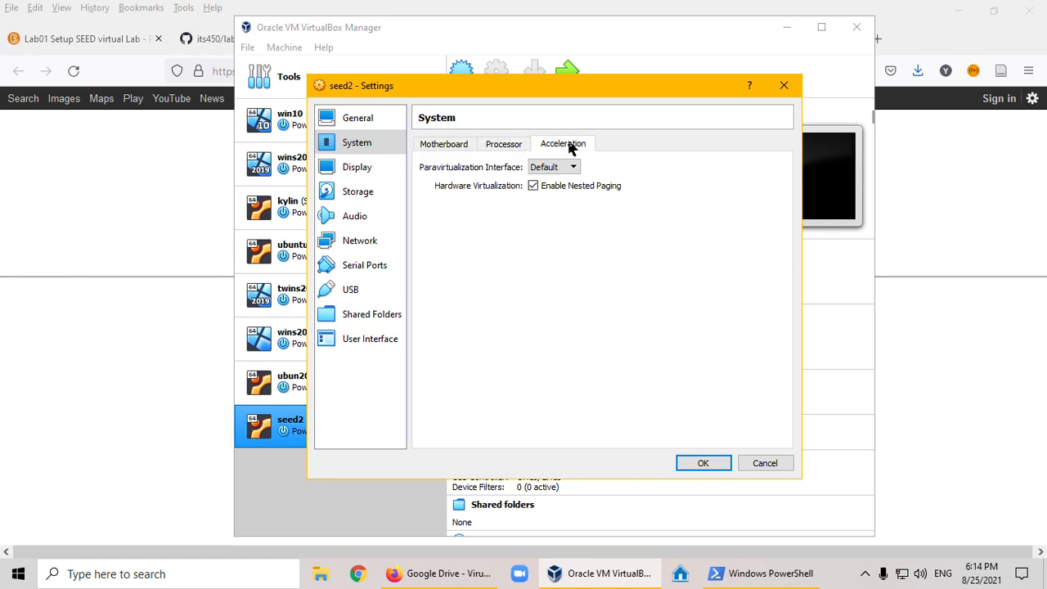
- In the display settings of seed2, set the video memory to 64 MB and enable 3D acceleration
{"action": "left_click", "coordinate": [350, 168]}
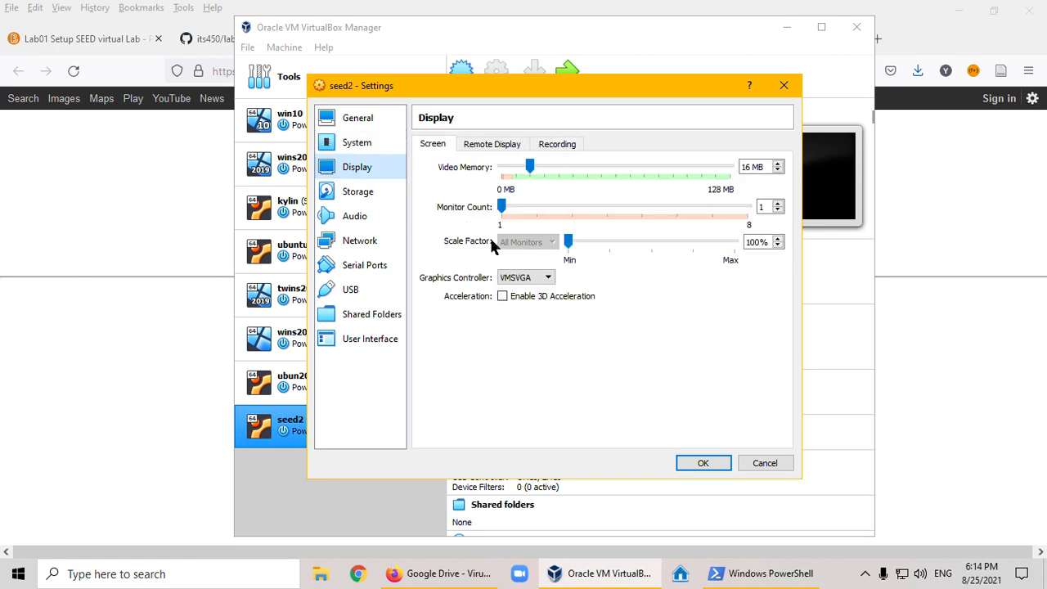
{"action": "left_click_drag", "start_coordinate": [530, 169], "coordinate": [616, 168]}
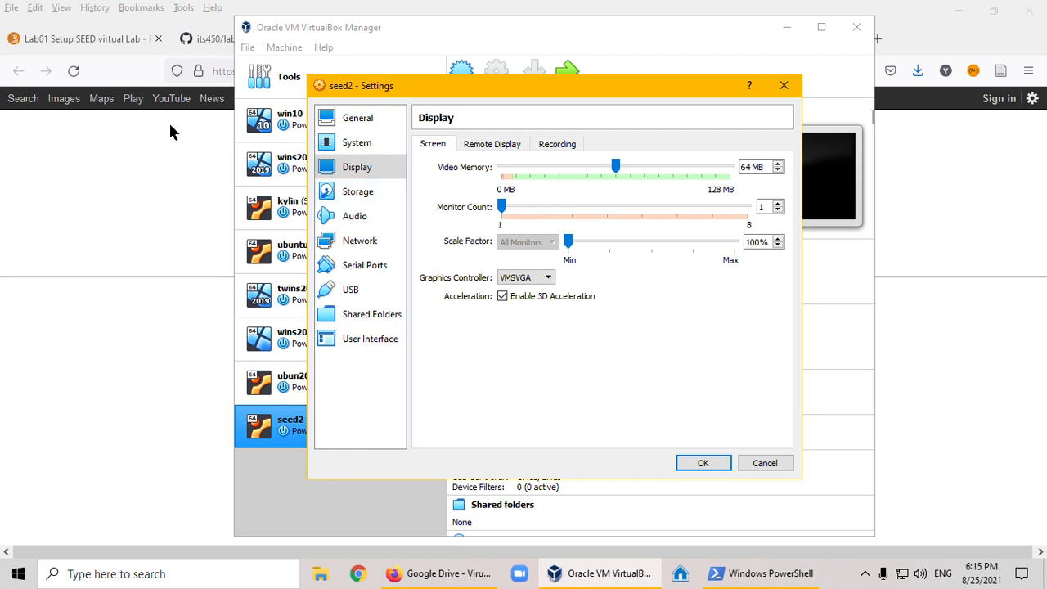
- Switch to Firefox and review the SEED VM manual from its account information through the CPU and display configuration steps
{"action": "left_click", "coordinate": [182, 146]}
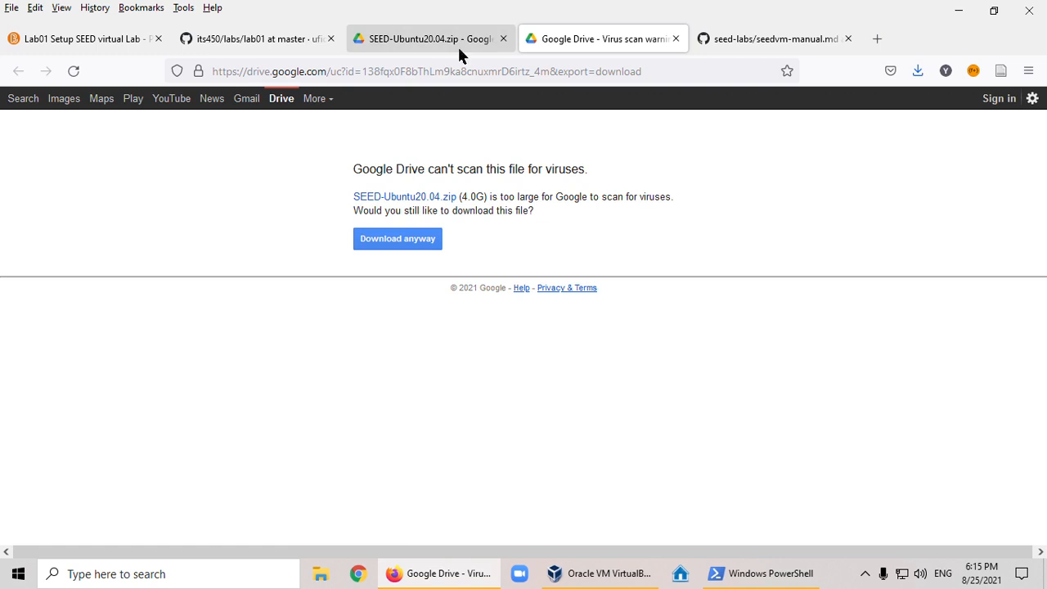
{"action": "left_click", "coordinate": [779, 43]}
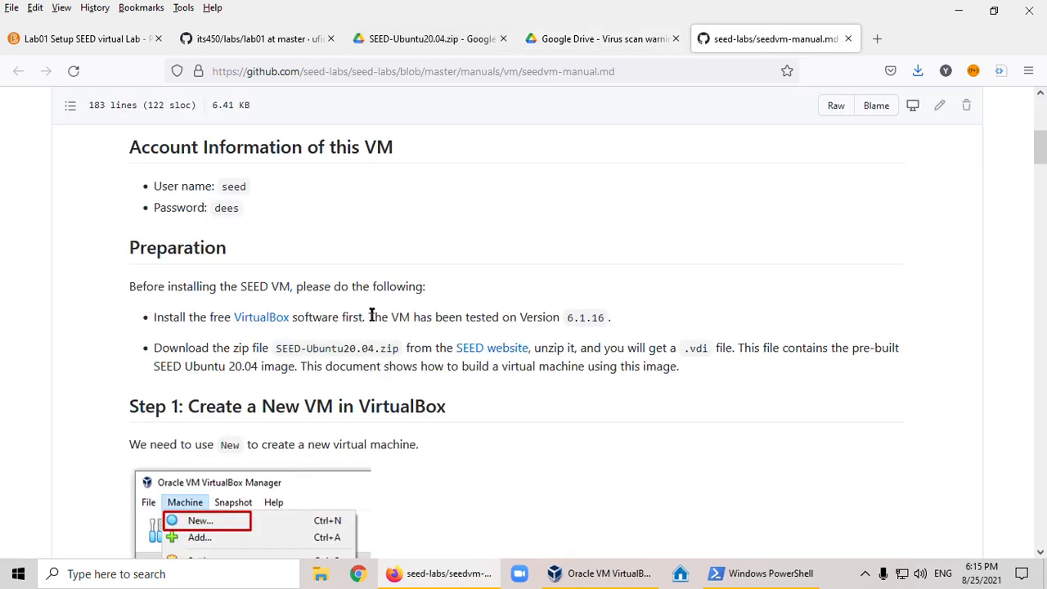
{"action": "scroll", "coordinate": [397, 458], "scroll_direction": "down", "scroll_amount": 10}
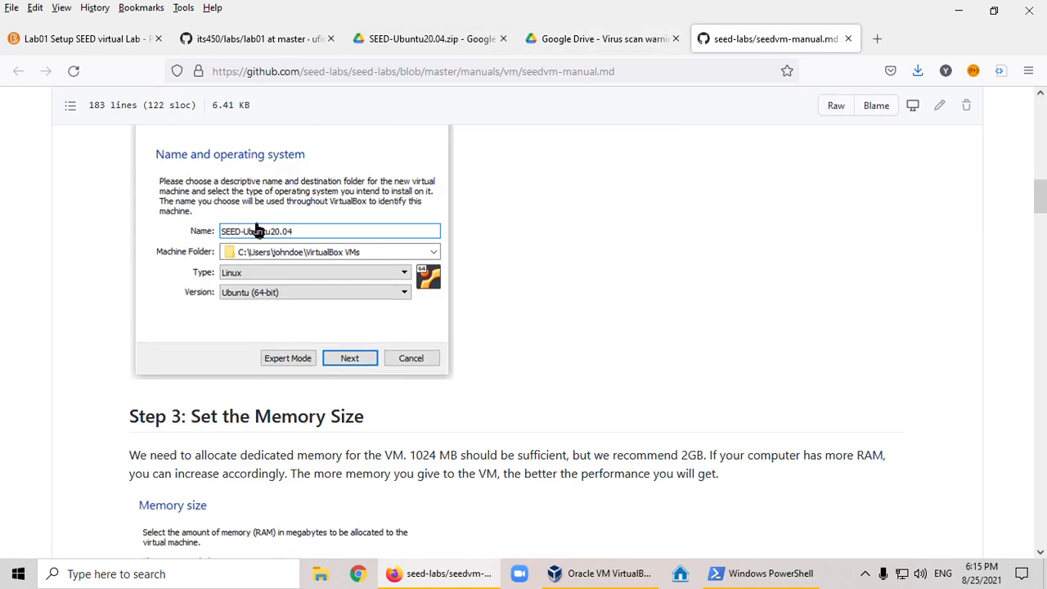
{"action": "scroll", "coordinate": [462, 406], "scroll_direction": "down", "scroll_amount": 4}
{"action": "scroll", "coordinate": [304, 362], "scroll_direction": "down", "scroll_amount": 2}
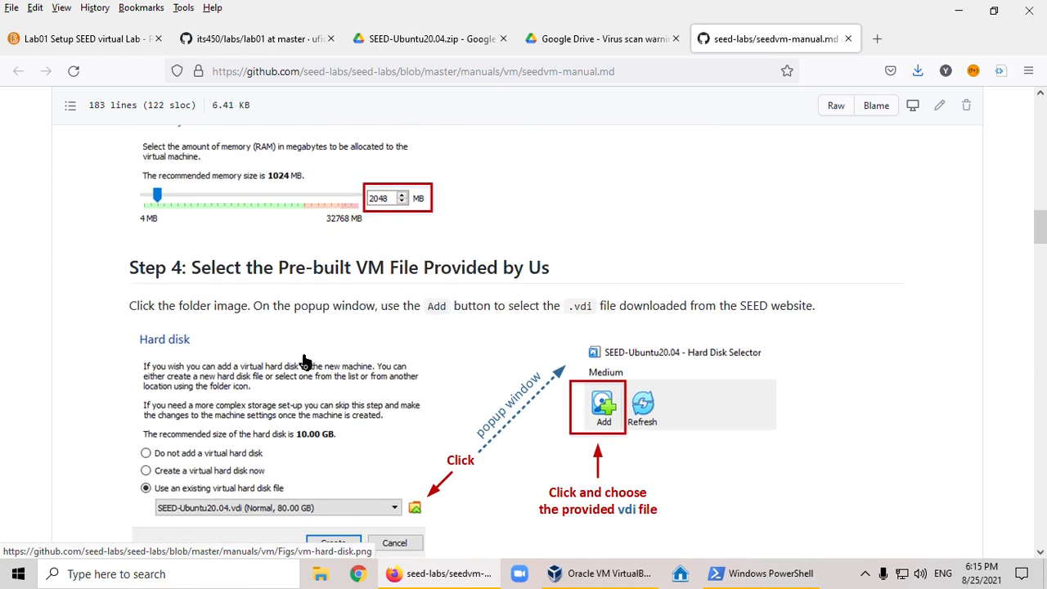
{"action": "scroll", "coordinate": [352, 364], "scroll_direction": "up", "scroll_amount": 5}
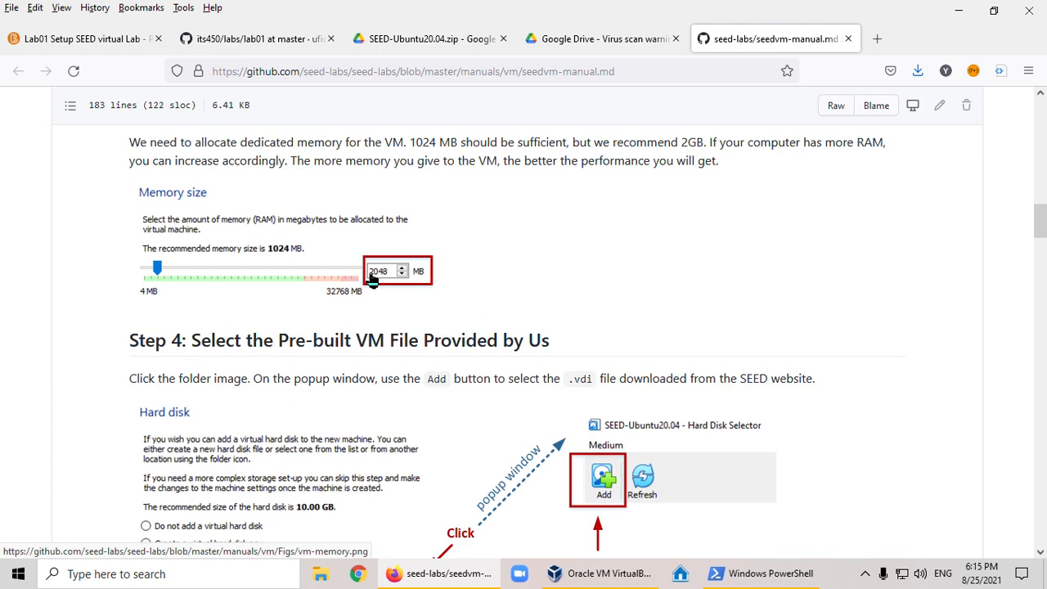
{"action": "scroll", "coordinate": [401, 366], "scroll_direction": "down", "scroll_amount": 1}
{"action": "scroll", "coordinate": [402, 374], "scroll_direction": "down", "scroll_amount": 2}
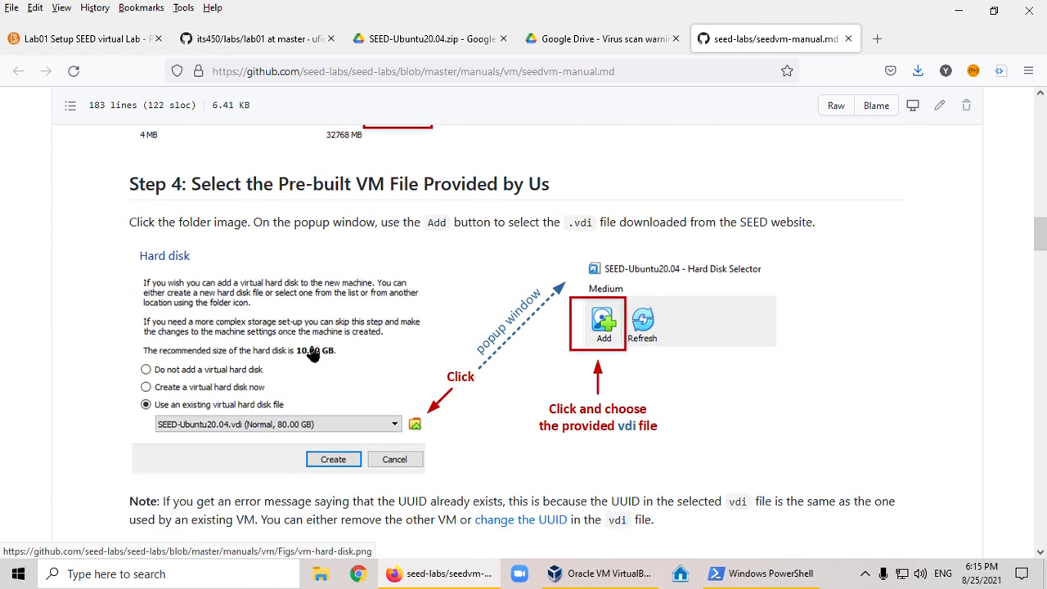
{"action": "scroll", "coordinate": [314, 355], "scroll_direction": "down", "scroll_amount": 2}
{"action": "scroll", "coordinate": [314, 355], "scroll_direction": "down", "scroll_amount": 10}
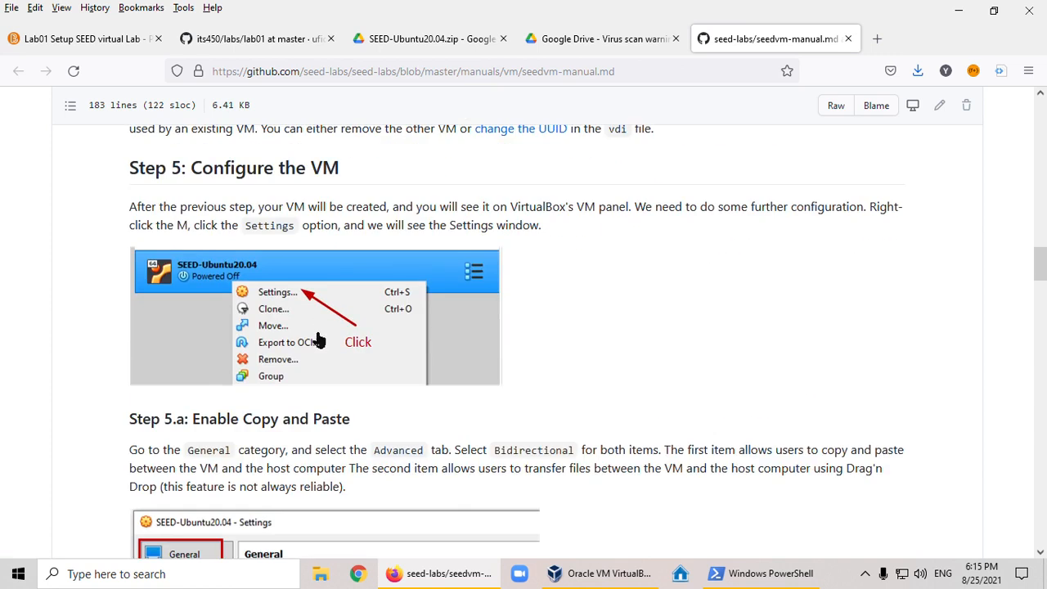
{"action": "scroll", "coordinate": [319, 332], "scroll_direction": "down", "scroll_amount": 6}
{"action": "scroll", "coordinate": [385, 283], "scroll_direction": "down", "scroll_amount": 5}
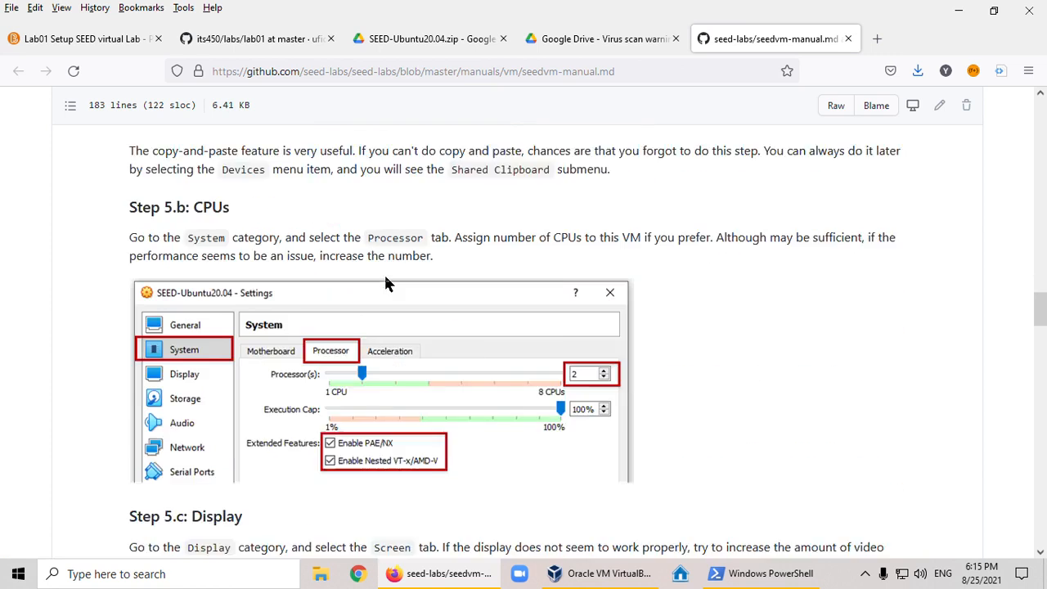
{"action": "scroll", "coordinate": [393, 317], "scroll_direction": "down", "scroll_amount": 2}
{"action": "scroll", "coordinate": [401, 292], "scroll_direction": "down", "scroll_amount": 4}
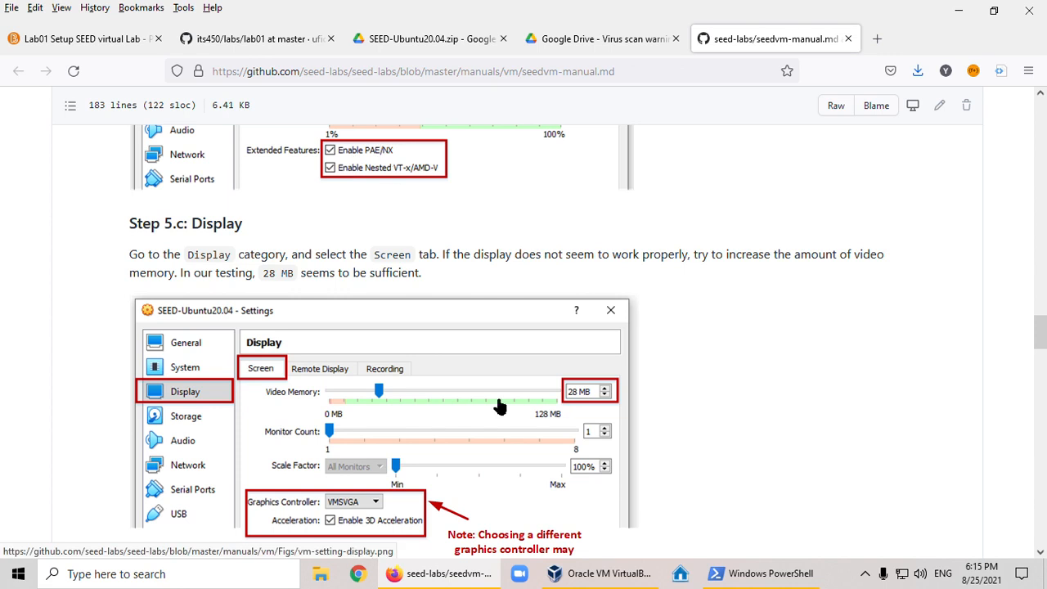
- Return to VirtualBox, recheck the general and motherboard settings of seed2, and enable PAE/NX for its processor
{"action": "left_click", "coordinate": [606, 573]}
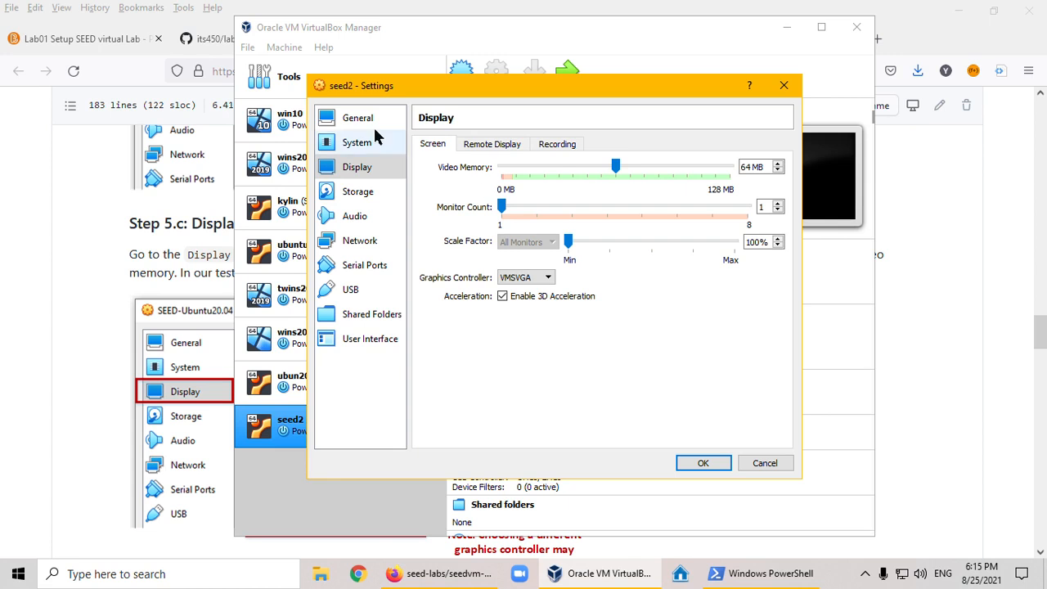
{"action": "left_click", "coordinate": [363, 123]}
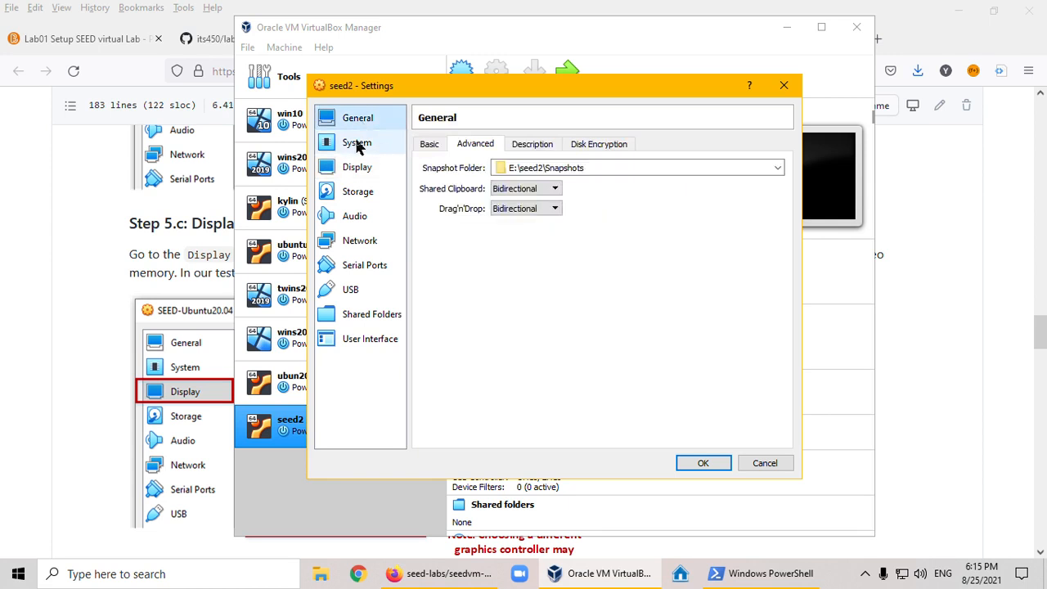
{"action": "left_click", "coordinate": [357, 144]}
{"action": "left_click", "coordinate": [440, 146]}
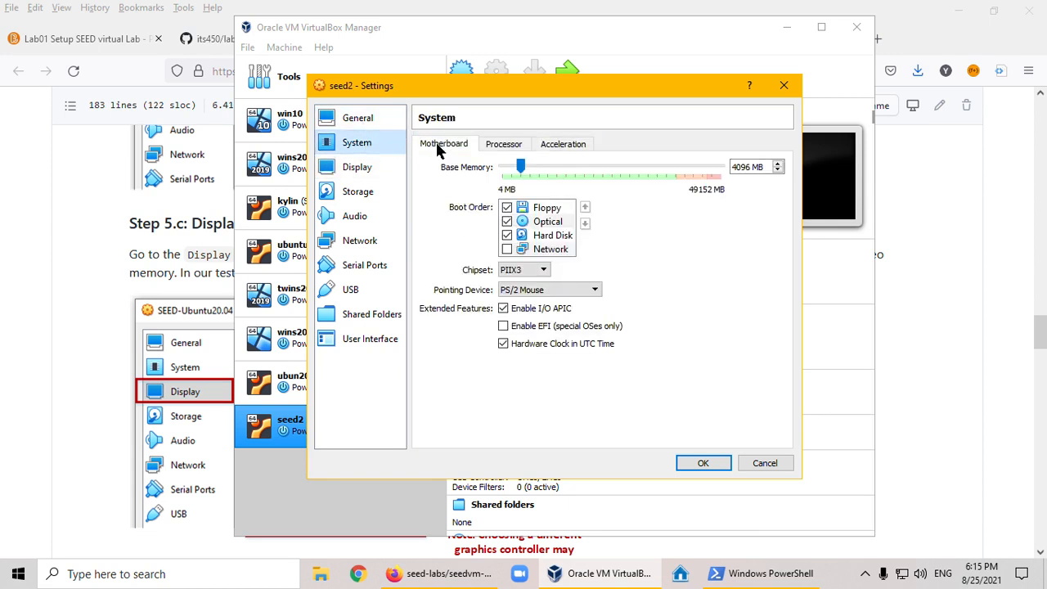
{"action": "left_click", "coordinate": [501, 145]}
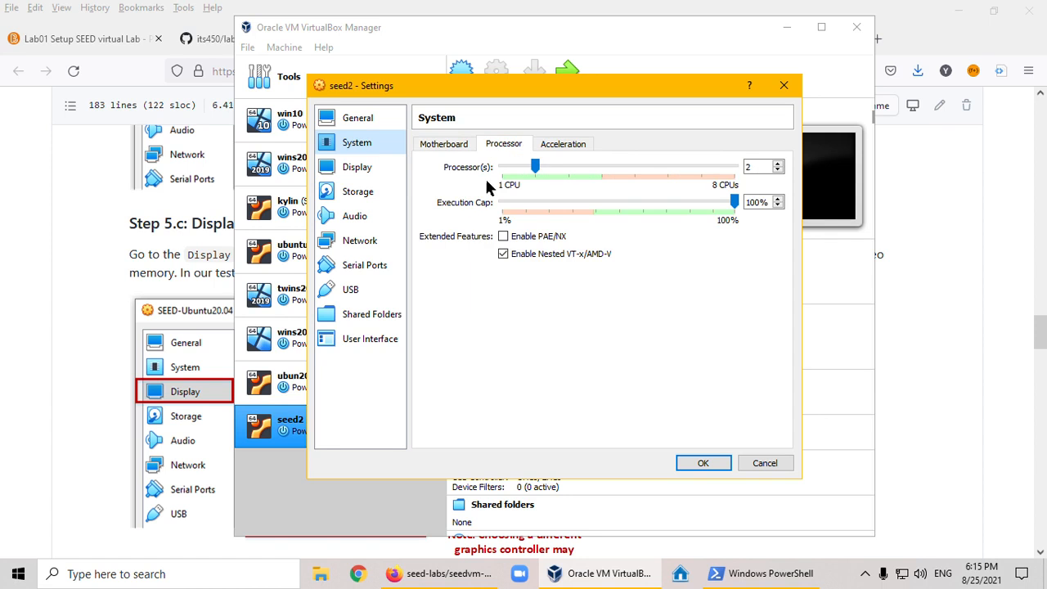
{"action": "left_click", "coordinate": [503, 237]}
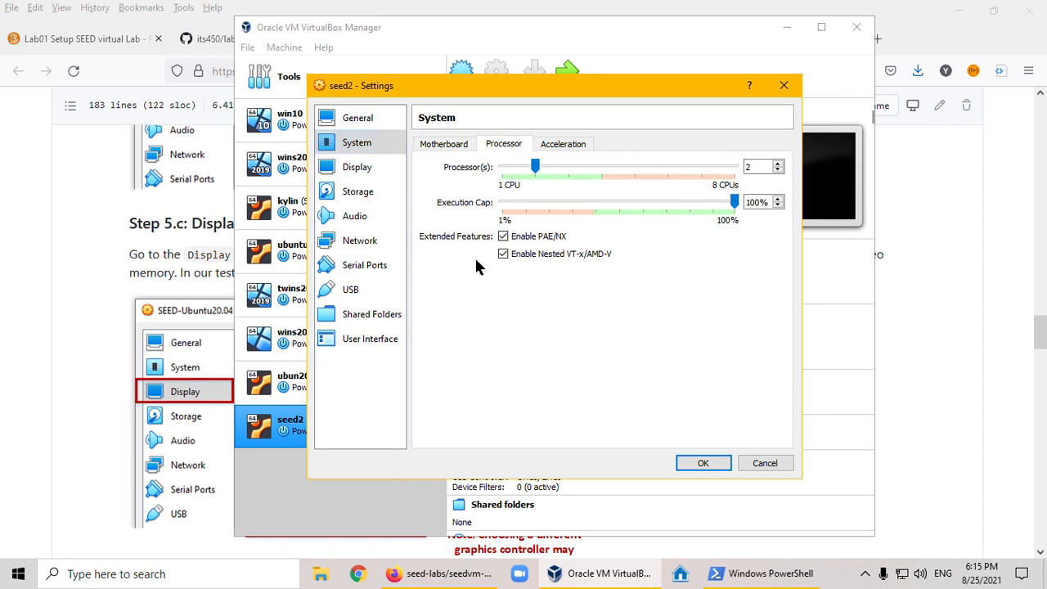
- Consult the manual's display and network sections, and attach Adapter 1 of seed2 to NAT Network
{"action": "left_click", "coordinate": [96, 249]}
{"action": "scroll", "coordinate": [431, 325], "scroll_direction": "down", "scroll_amount": 2}
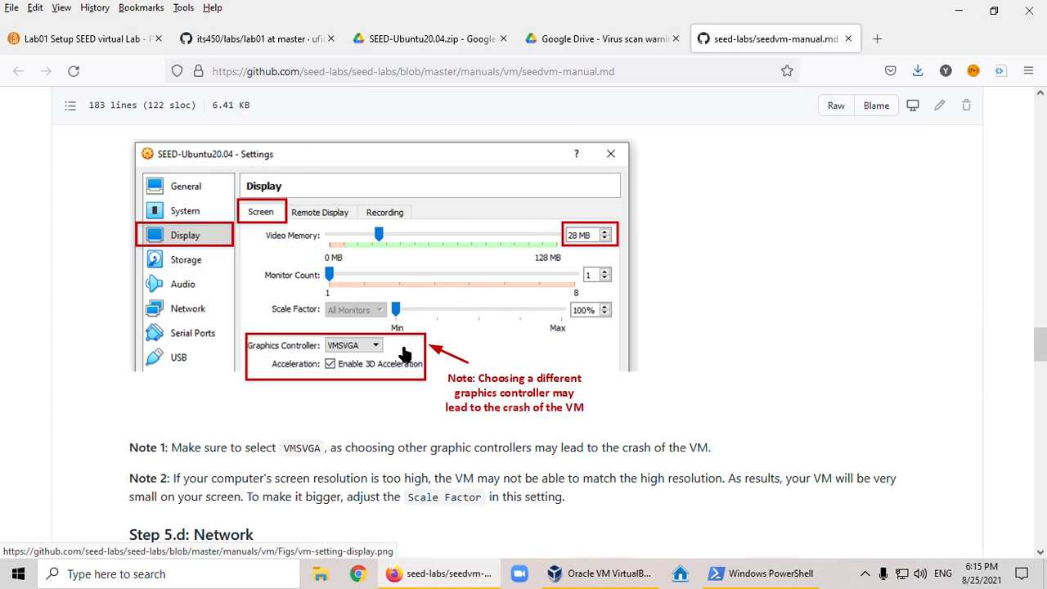
{"action": "scroll", "coordinate": [458, 376], "scroll_direction": "down", "scroll_amount": 4}
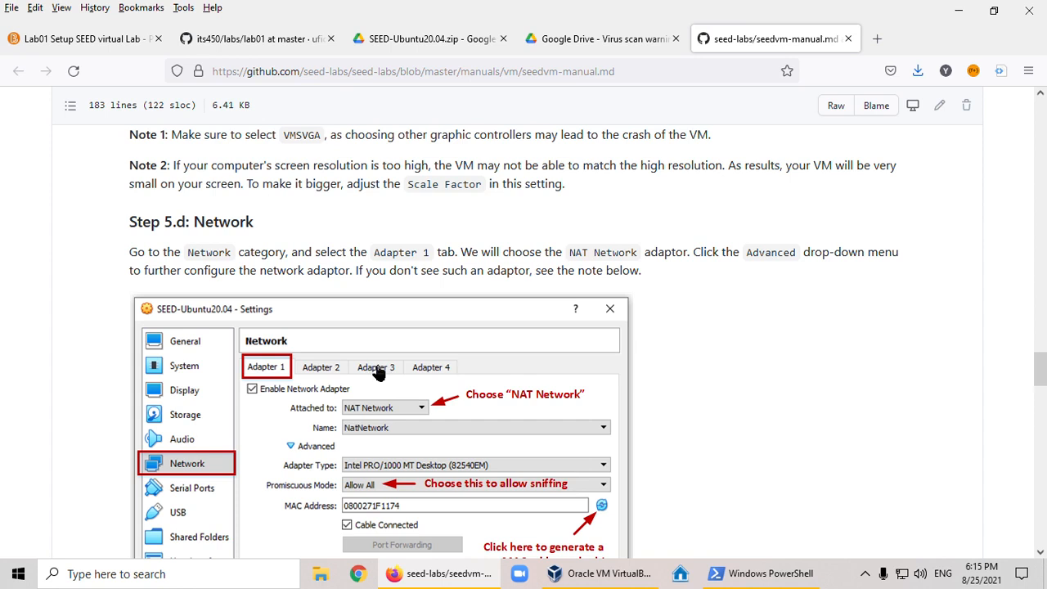
{"action": "scroll", "coordinate": [350, 325], "scroll_direction": "down", "scroll_amount": 1}
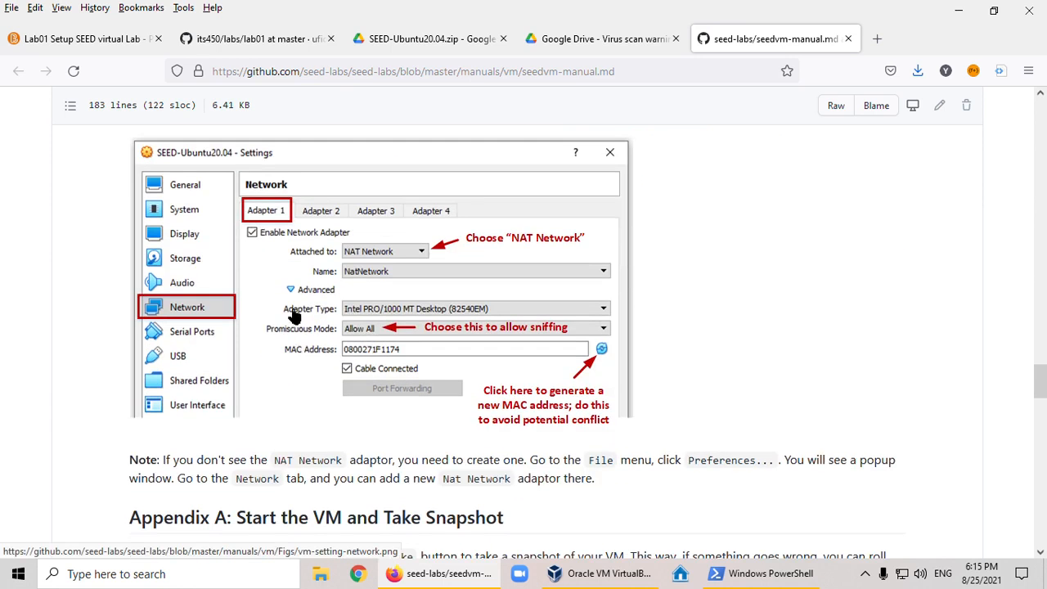
{"action": "scroll", "coordinate": [437, 366], "scroll_direction": "down", "scroll_amount": 1}
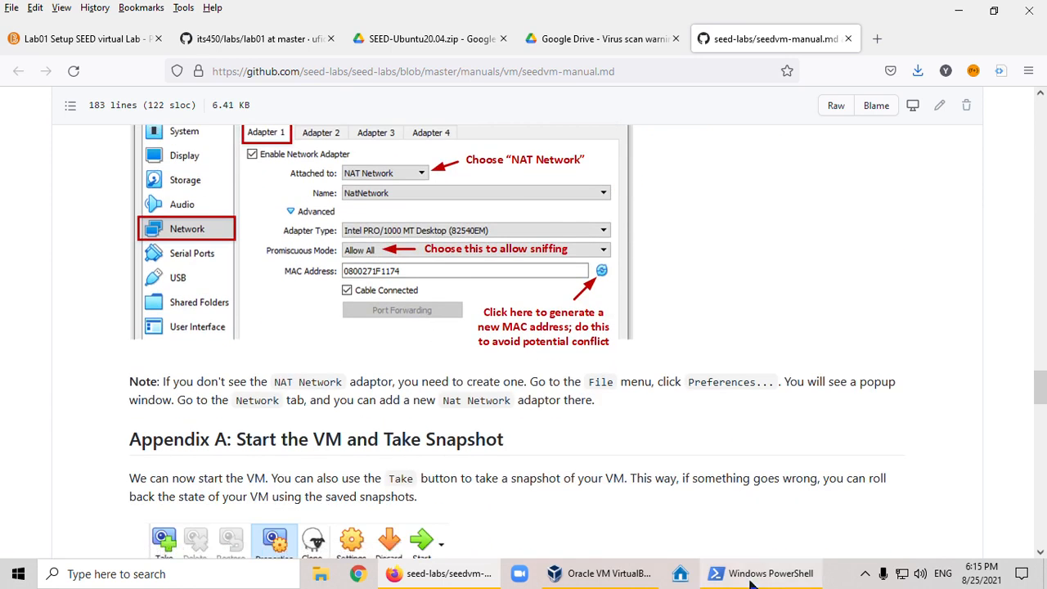
{"action": "left_click", "coordinate": [603, 577]}
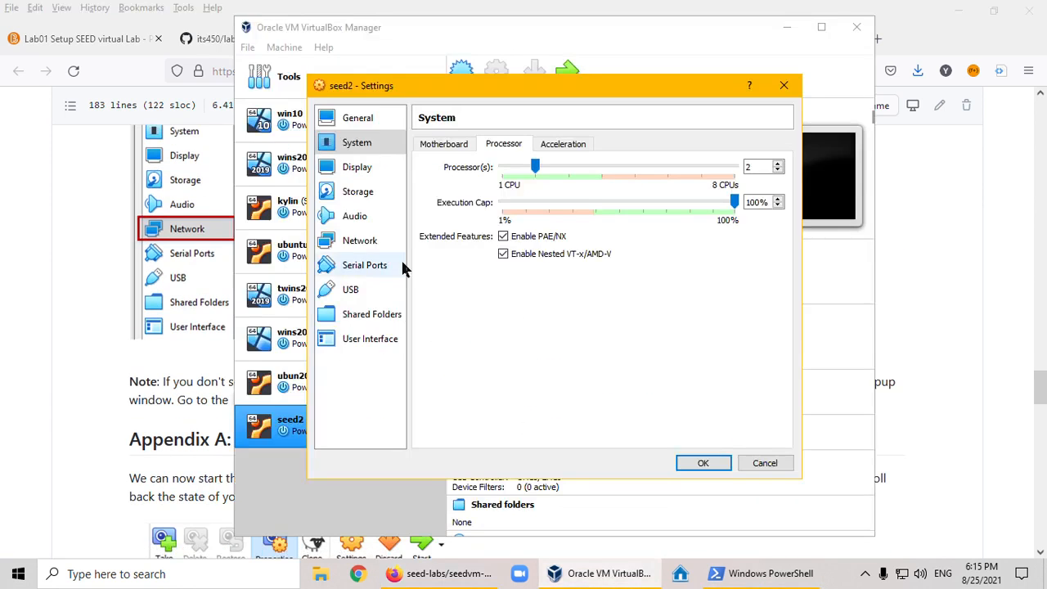
{"action": "left_click", "coordinate": [364, 243]}
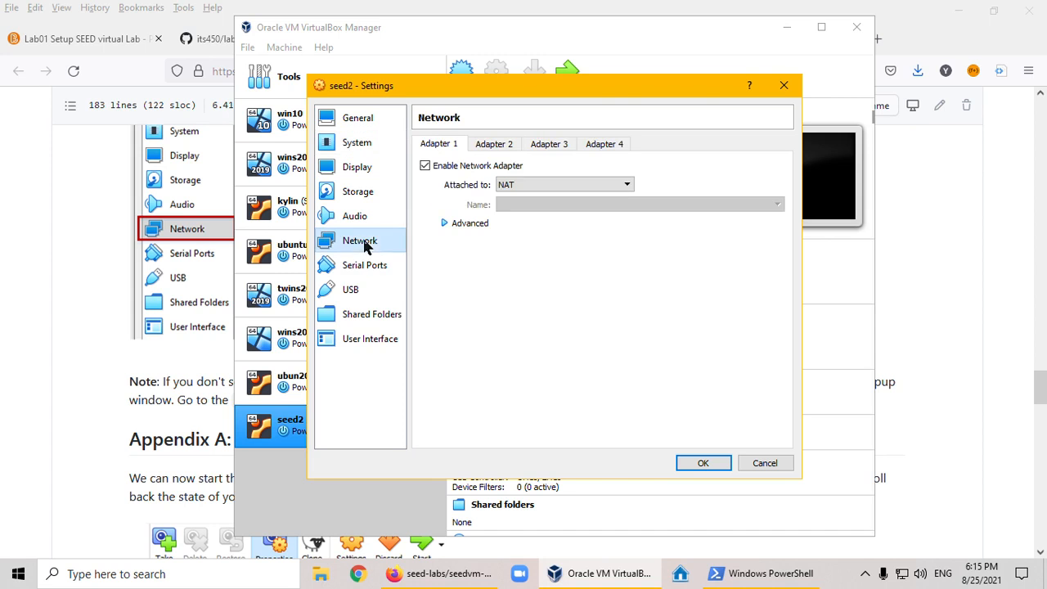
{"action": "left_click", "coordinate": [579, 186]}
{"action": "left_click", "coordinate": [562, 247]}
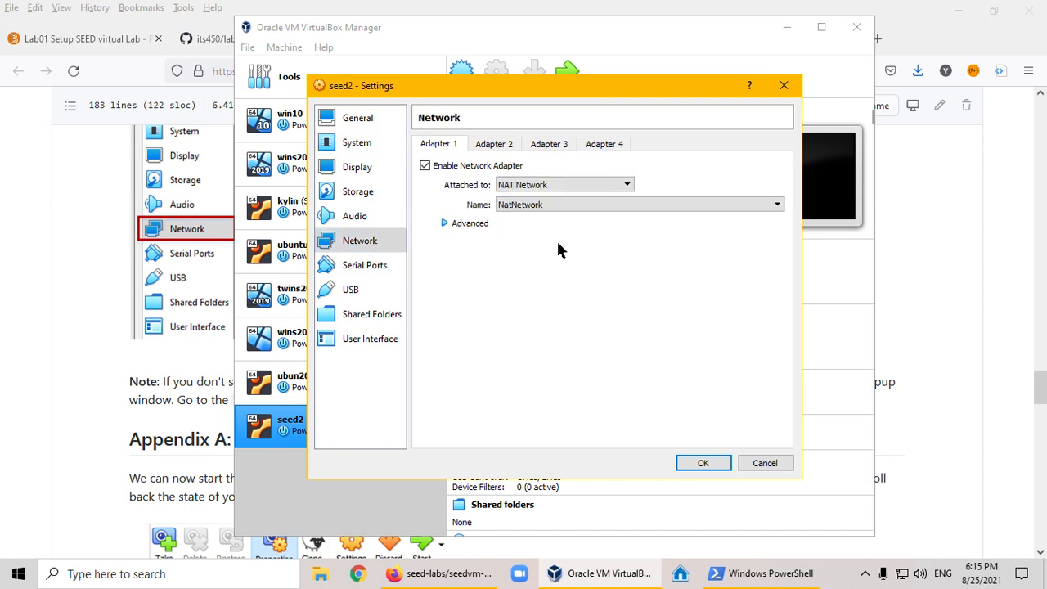
- In Adapter 1's advanced options, set the promiscuous mode to Allow All and accept the seed2 settings
{"action": "left_click", "coordinate": [446, 224]}
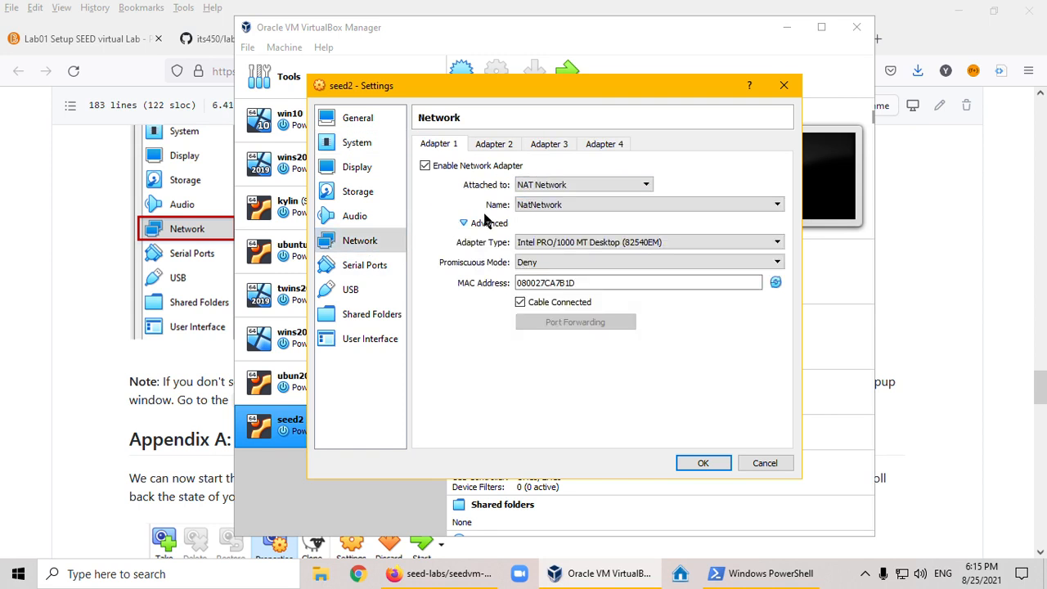
{"action": "left_click", "coordinate": [571, 264]}
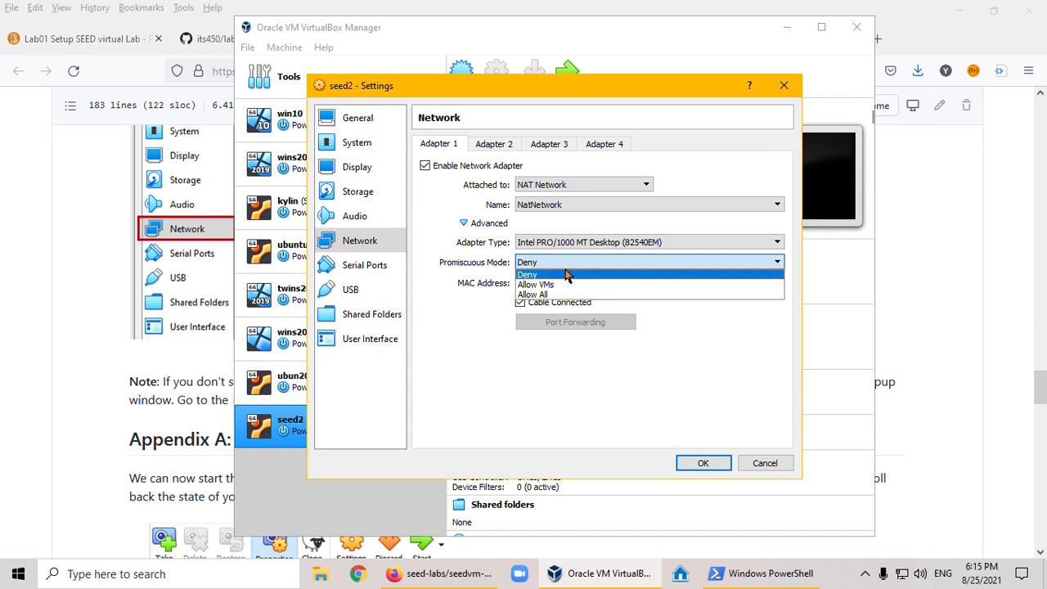
{"action": "left_click", "coordinate": [558, 295]}
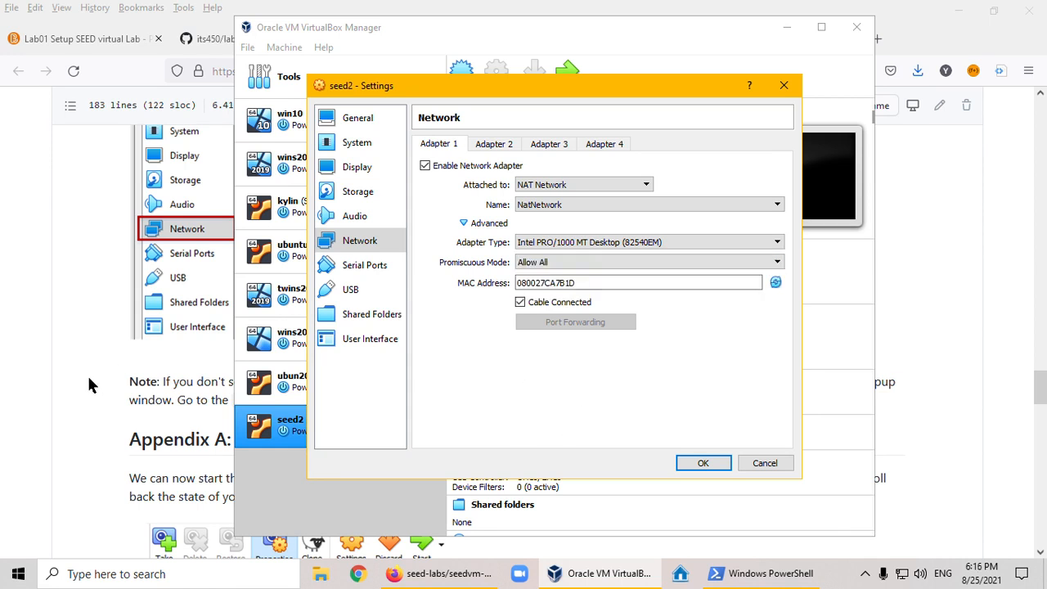
{"action": "left_click", "coordinate": [689, 465]}
- Return to the manual in Firefox and read the appendices on starting, snapshotting and stopping the VM and on creating a shared folder
{"action": "left_click", "coordinate": [155, 392]}
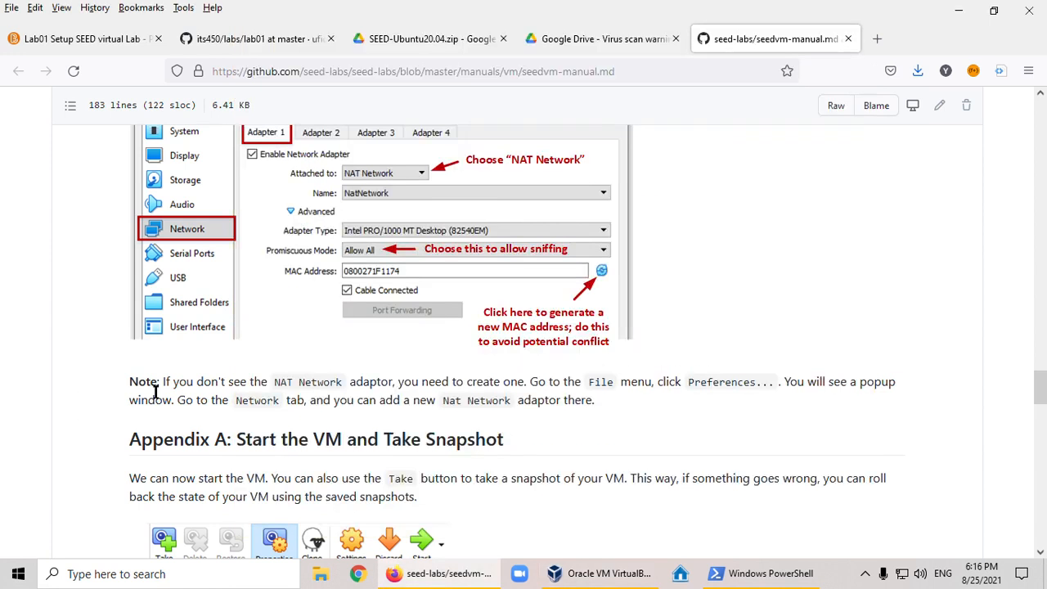
{"action": "scroll", "coordinate": [292, 396], "scroll_direction": "down", "scroll_amount": 1}
{"action": "scroll", "coordinate": [339, 392], "scroll_direction": "down", "scroll_amount": 2}
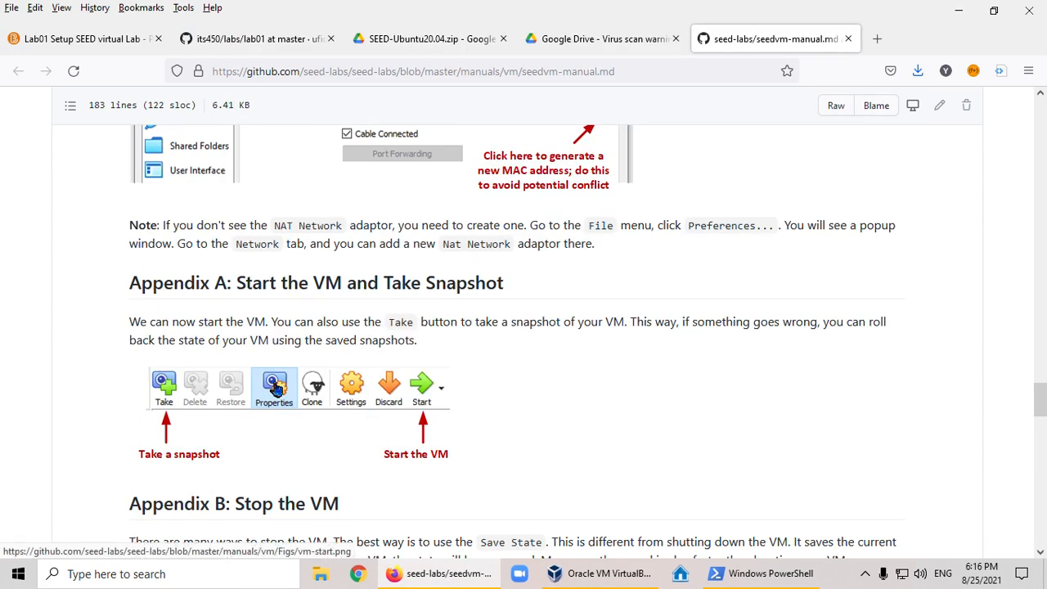
{"action": "scroll", "coordinate": [249, 285], "scroll_direction": "down", "scroll_amount": 1}
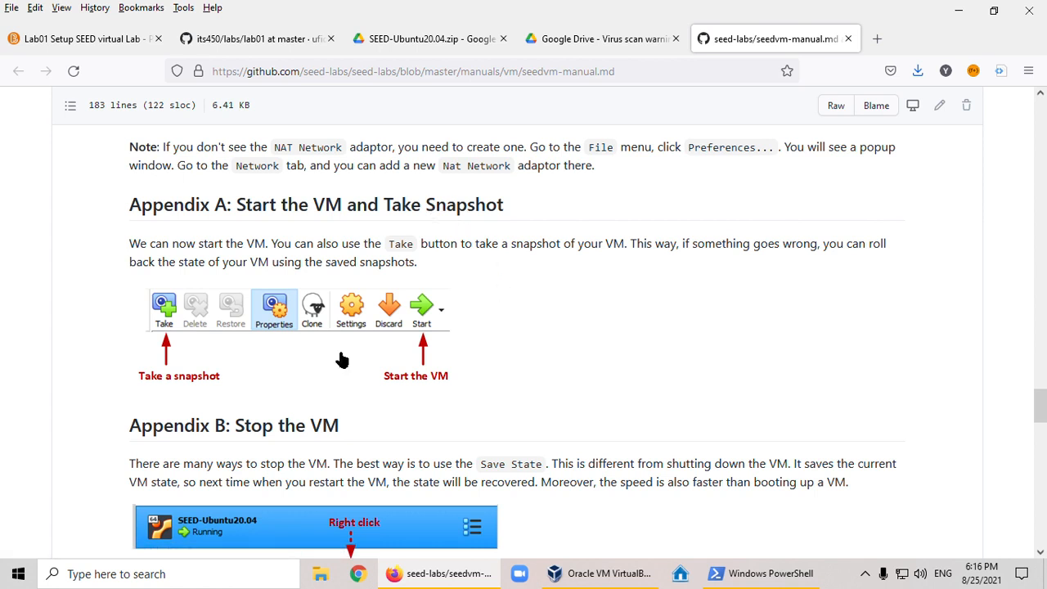
{"action": "scroll", "coordinate": [215, 407], "scroll_direction": "down", "scroll_amount": 1}
{"action": "scroll", "coordinate": [311, 357], "scroll_direction": "down", "scroll_amount": 4}
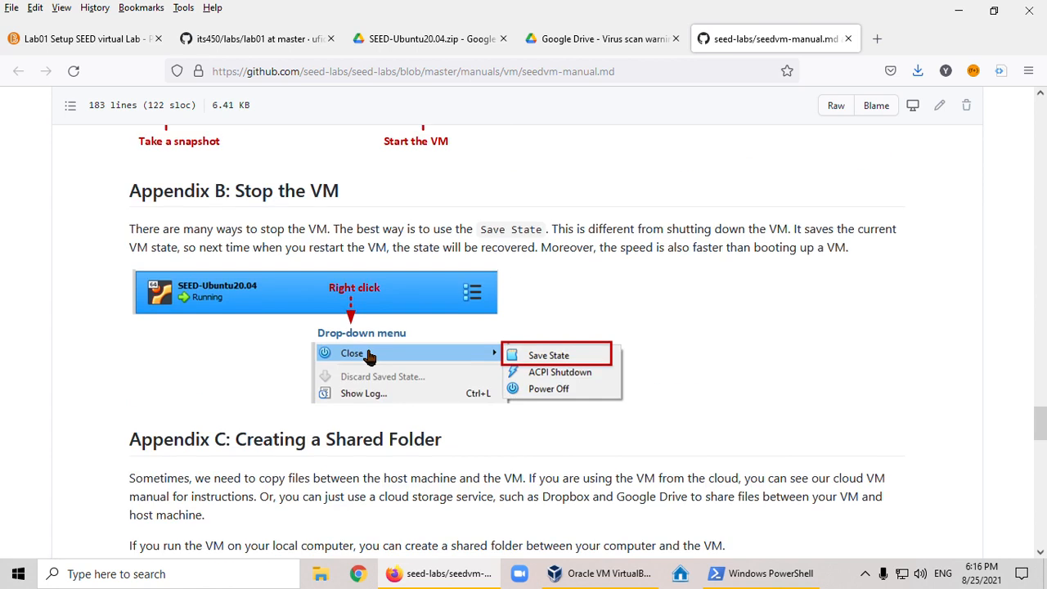
{"action": "scroll", "coordinate": [396, 301], "scroll_direction": "down", "scroll_amount": 3}
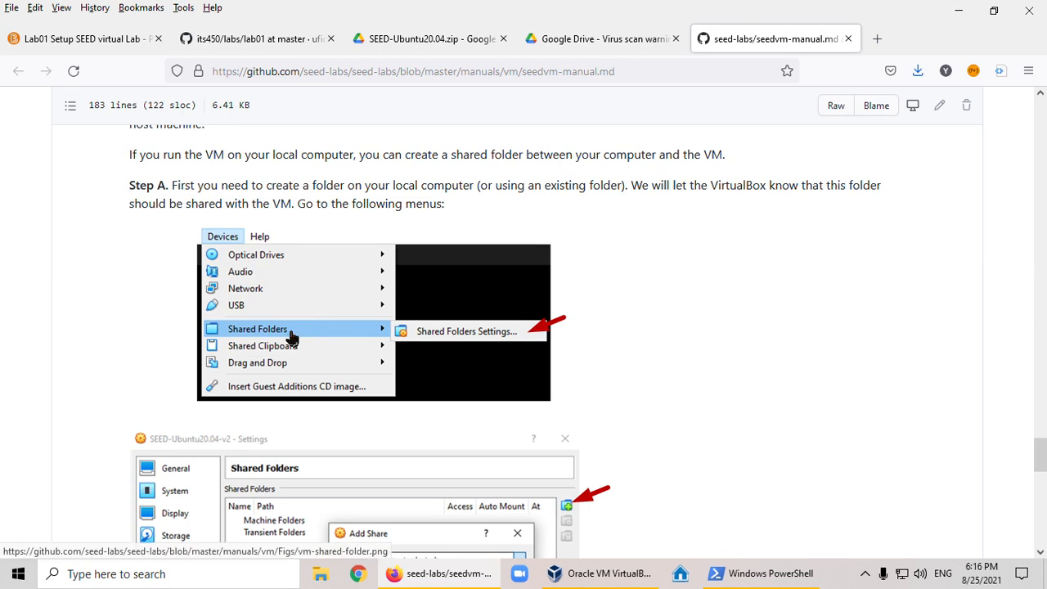
{"action": "scroll", "coordinate": [295, 339], "scroll_direction": "down", "scroll_amount": 5}
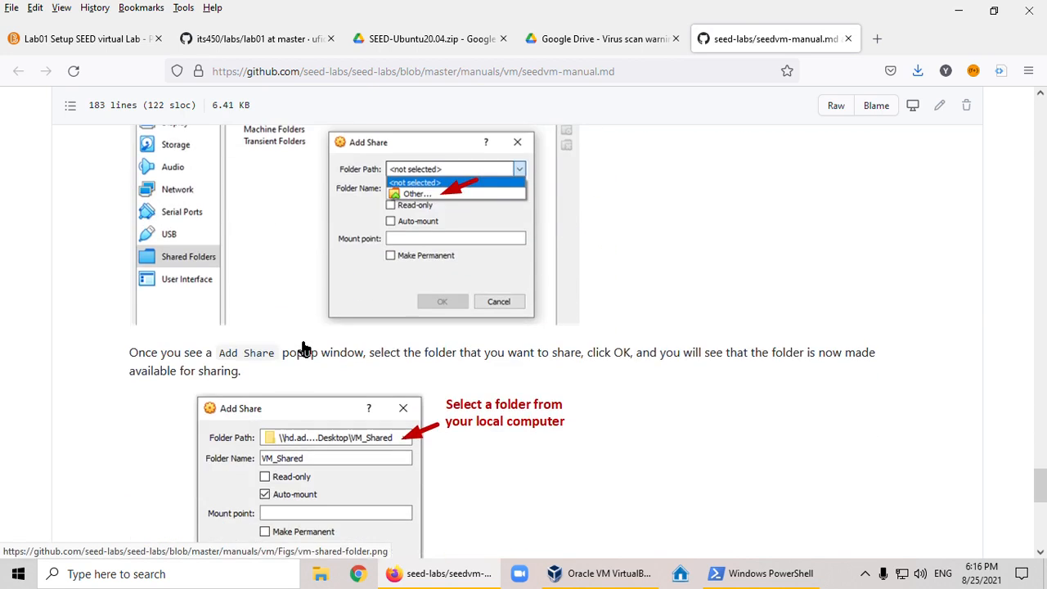
{"action": "scroll", "coordinate": [301, 349], "scroll_direction": "down", "scroll_amount": 1}
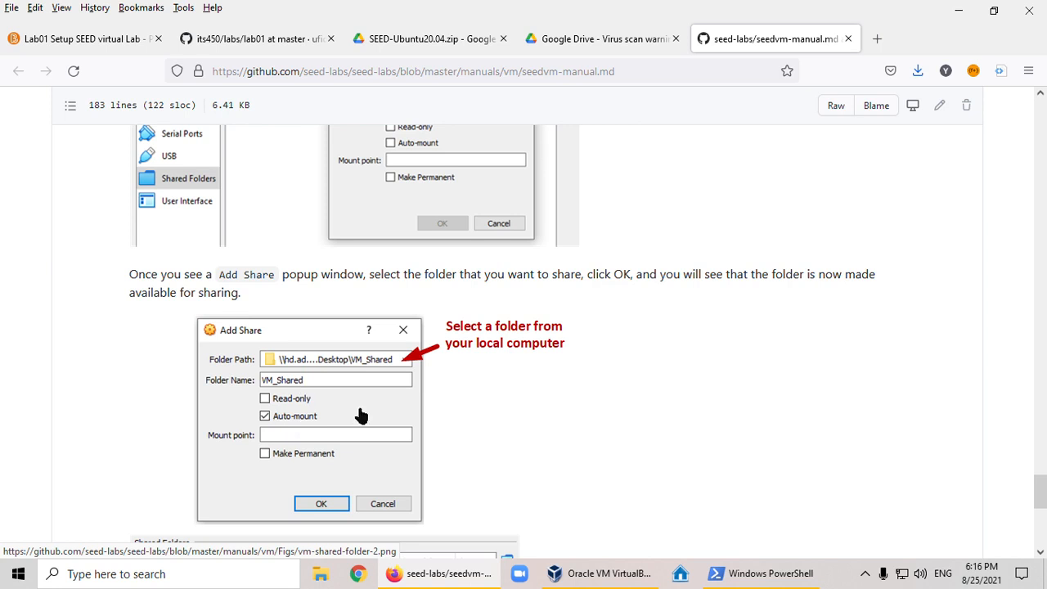
{"action": "scroll", "coordinate": [365, 415], "scroll_direction": "down", "scroll_amount": 3}
{"action": "scroll", "coordinate": [364, 416], "scroll_direction": "down", "scroll_amount": 2}
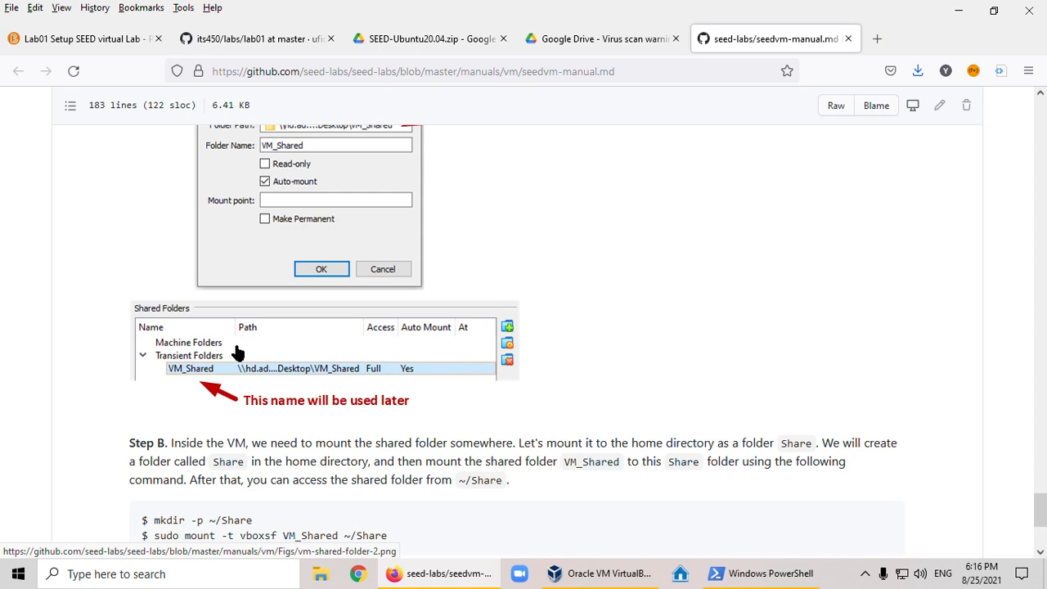
{"action": "scroll", "coordinate": [217, 386], "scroll_direction": "down", "scroll_amount": 2}
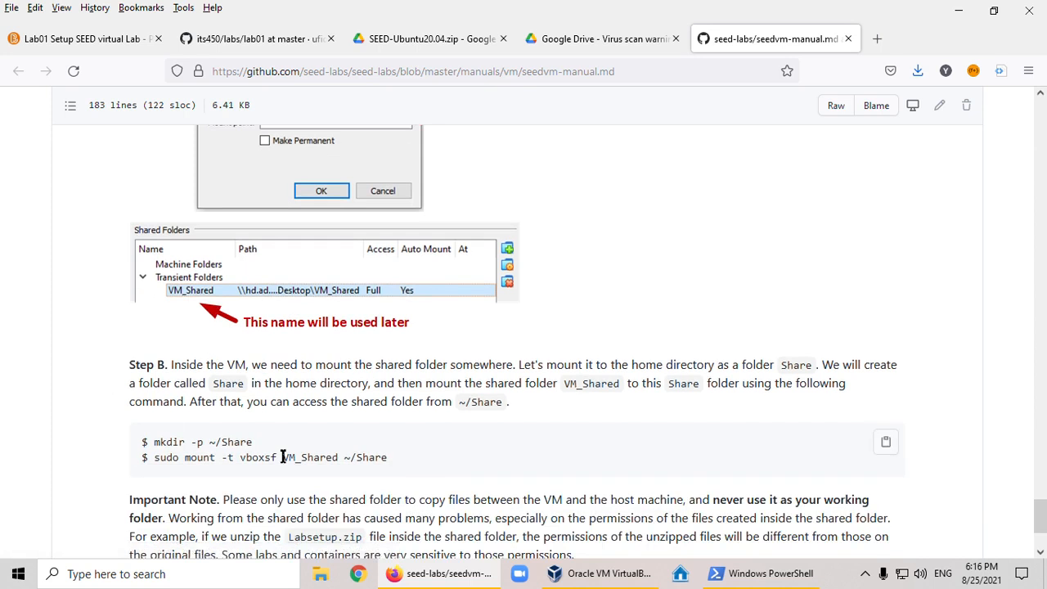
- Read the manual's Step B commands for mounting VM_Shared, the Add Share example and the important note on shared folders
{"action": "left_click_drag", "start_coordinate": [284, 457], "coordinate": [334, 458]}
{"action": "scroll", "coordinate": [342, 333], "scroll_direction": "up", "scroll_amount": 6}
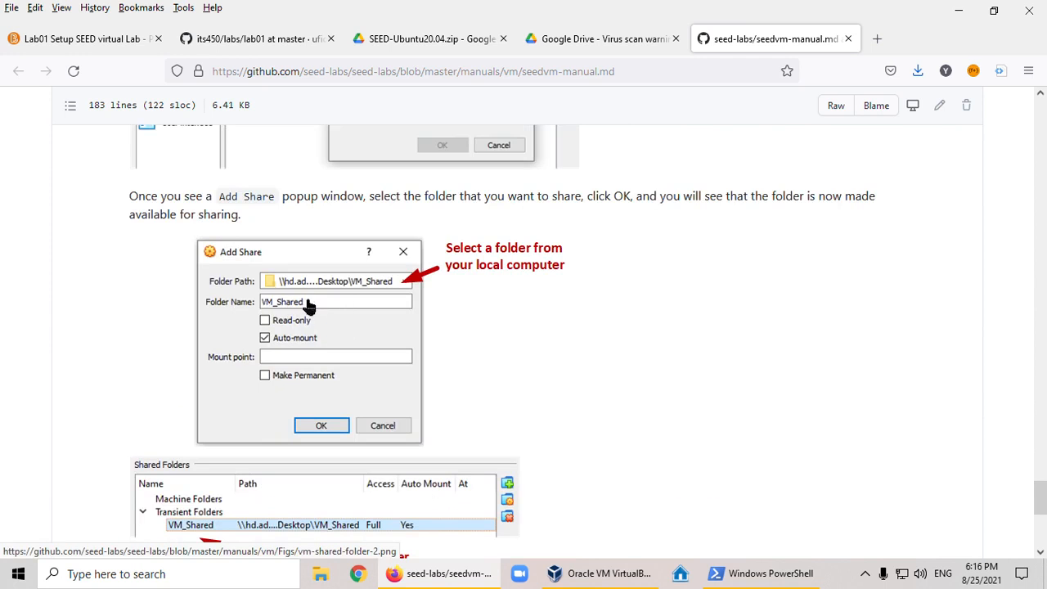
{"action": "scroll", "coordinate": [333, 305], "scroll_direction": "down", "scroll_amount": 6}
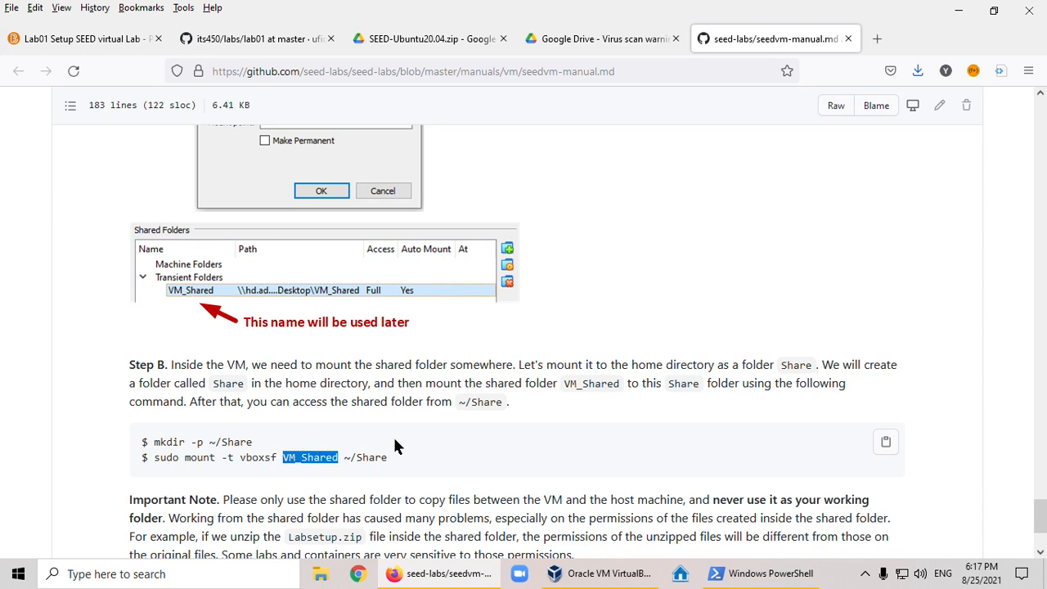
{"action": "scroll", "coordinate": [449, 397], "scroll_direction": "down", "scroll_amount": 2}
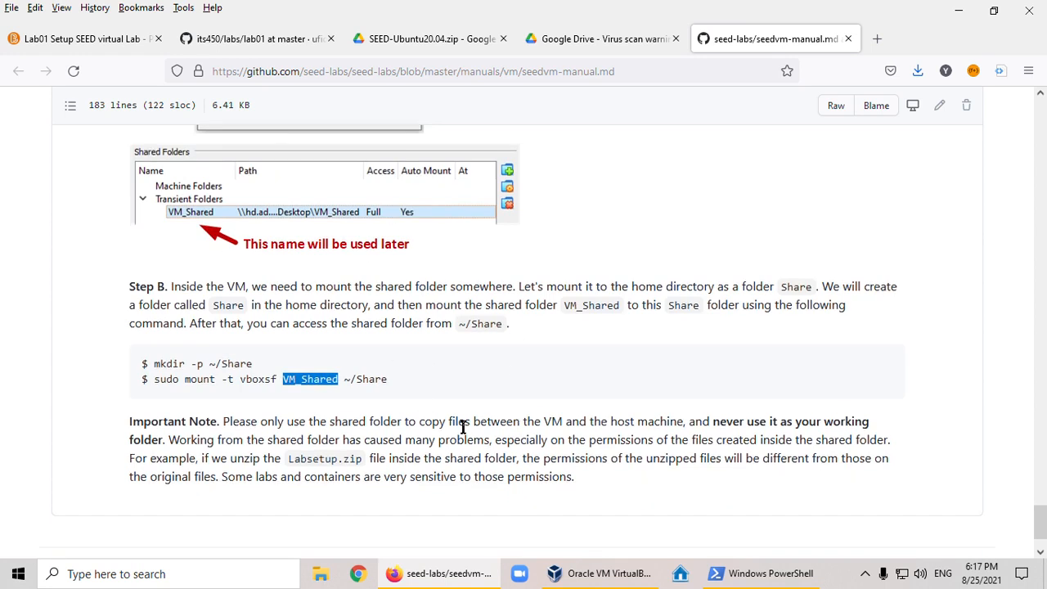
{"action": "scroll", "coordinate": [489, 429], "scroll_direction": "down", "scroll_amount": 2}
{"action": "scroll", "coordinate": [459, 335], "scroll_direction": "up", "scroll_amount": 2}
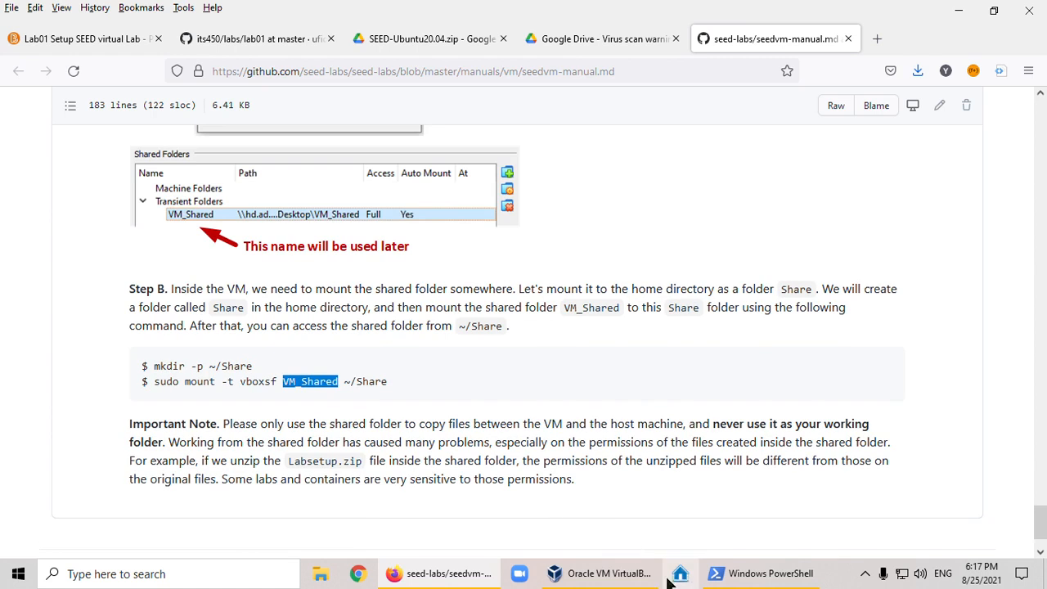
{"action": "mouse_move", "coordinate": [612, 580]}
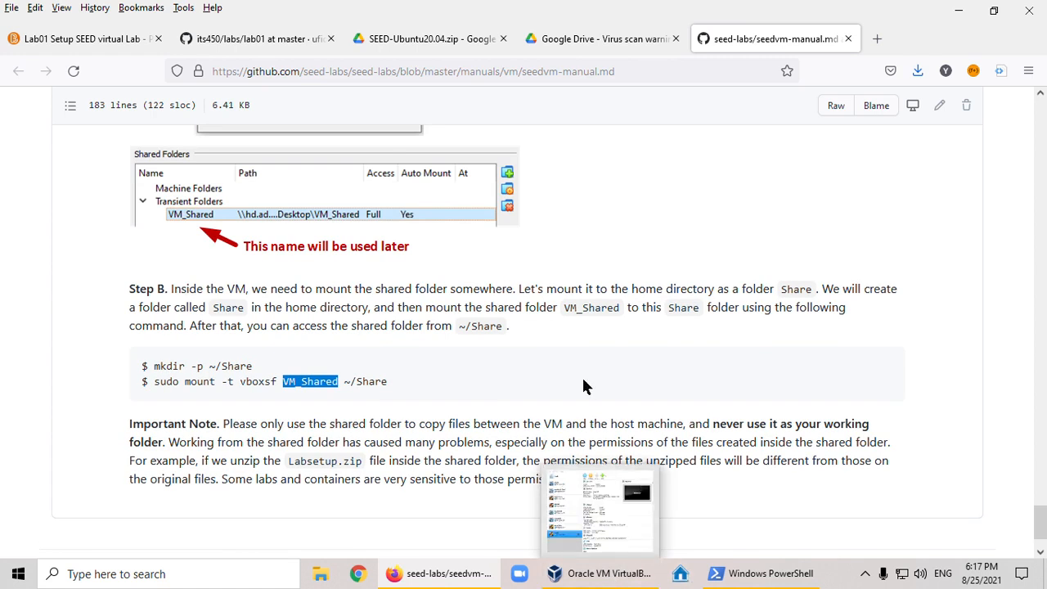
{"action": "scroll", "coordinate": [580, 372], "scroll_direction": "up", "scroll_amount": 4}
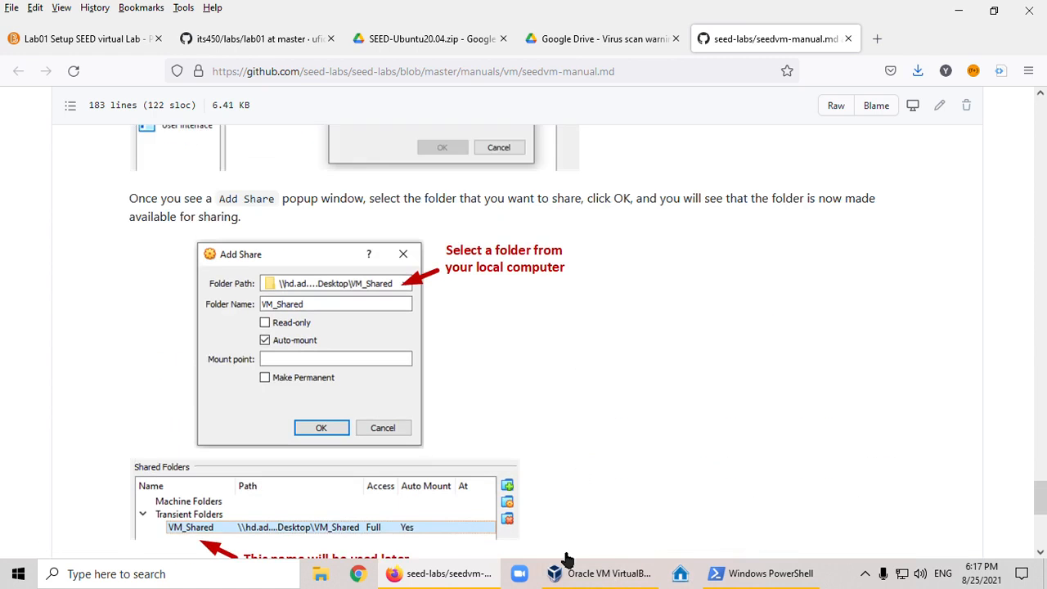
- Switch to VirtualBox and begin adding a shared folder to seed2, choosing R:\Temp as its folder path
{"action": "left_click", "coordinate": [604, 578]}
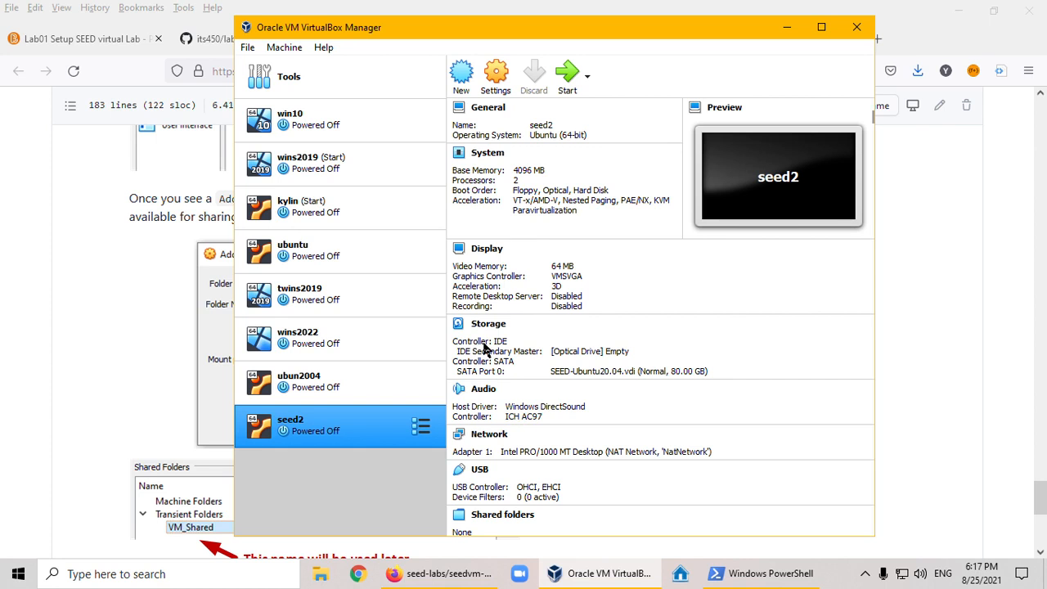
{"action": "scroll", "coordinate": [536, 478], "scroll_direction": "down", "scroll_amount": 1}
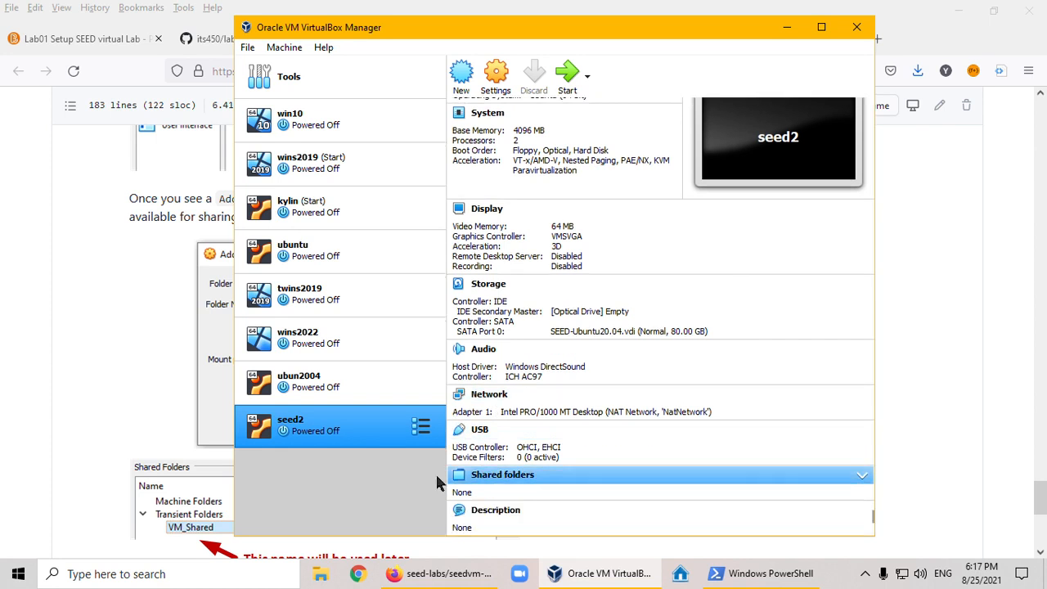
{"action": "left_click", "coordinate": [495, 476]}
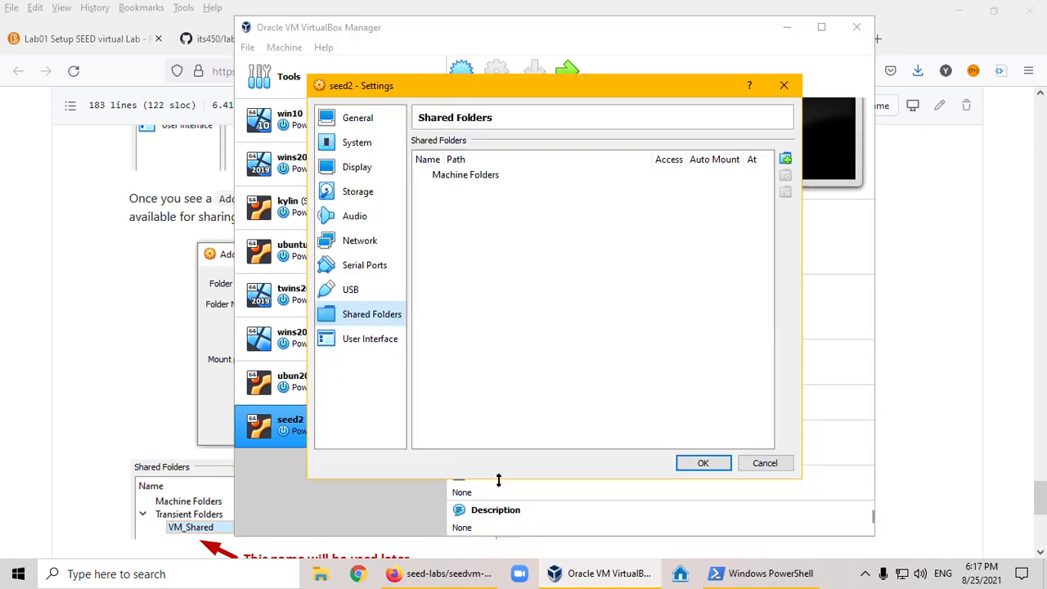
{"action": "left_click", "coordinate": [786, 159]}
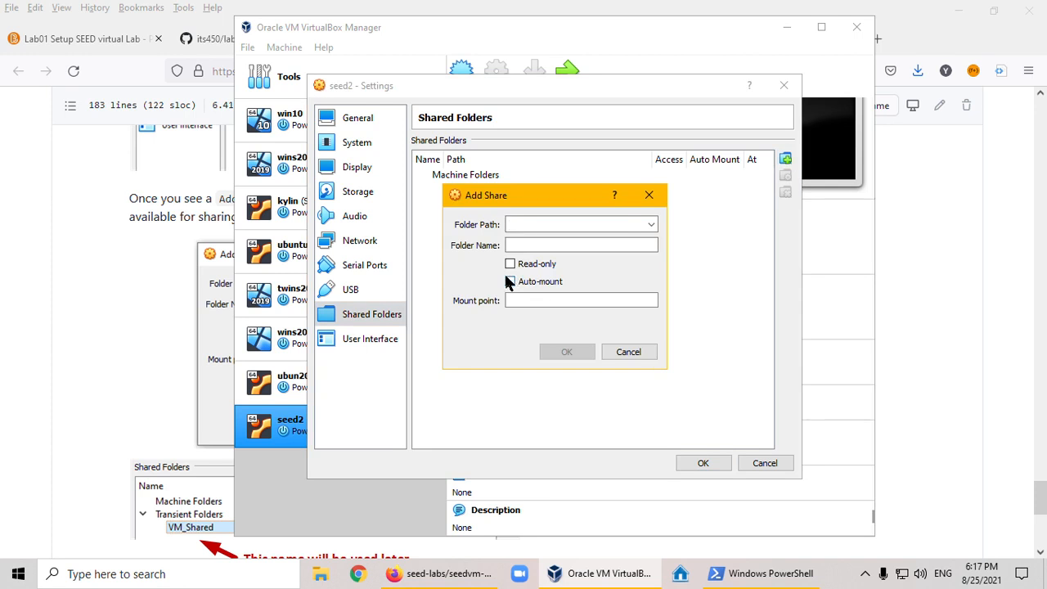
{"action": "left_click", "coordinate": [651, 225]}
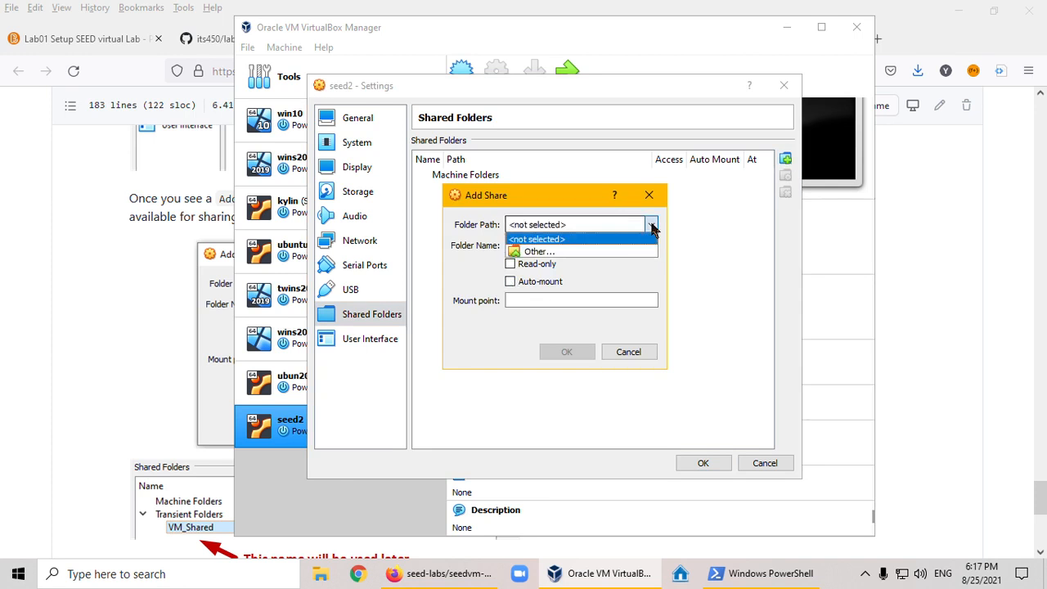
{"action": "left_click", "coordinate": [615, 254]}
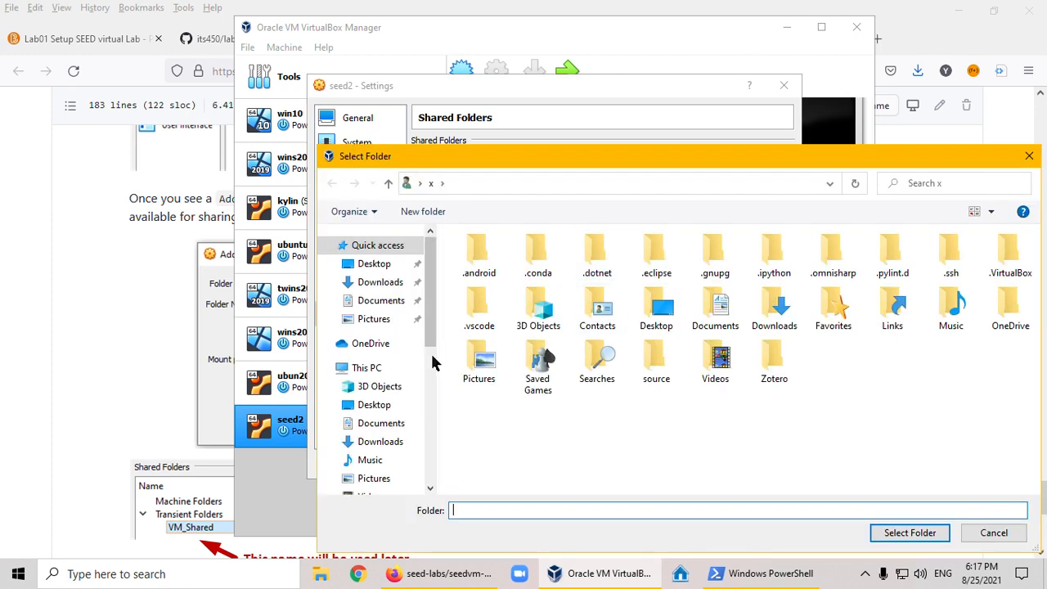
{"action": "left_click_drag", "start_coordinate": [430, 327], "coordinate": [428, 417]}
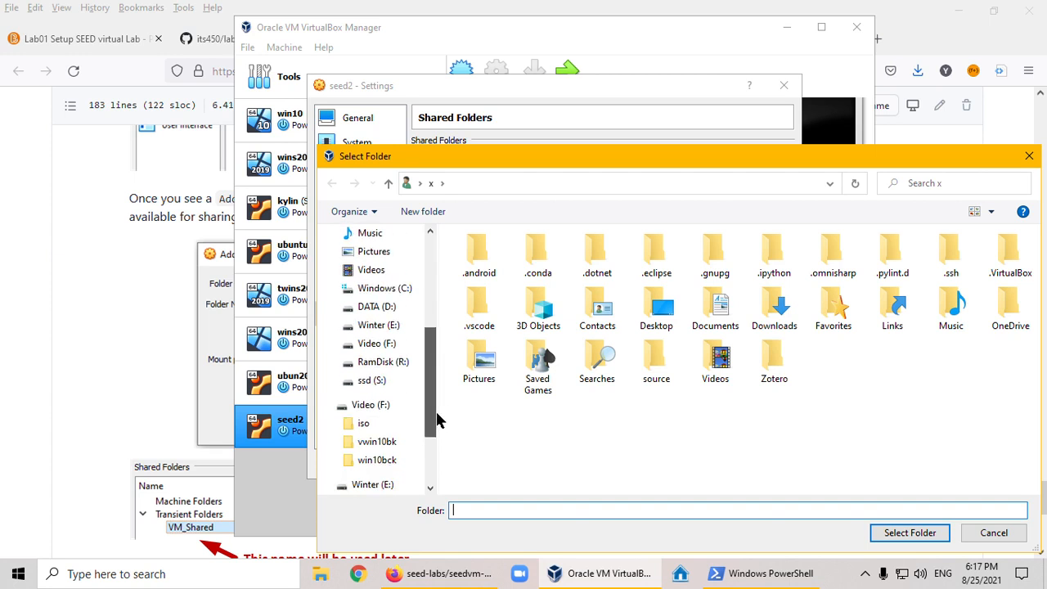
{"action": "left_click", "coordinate": [402, 367]}
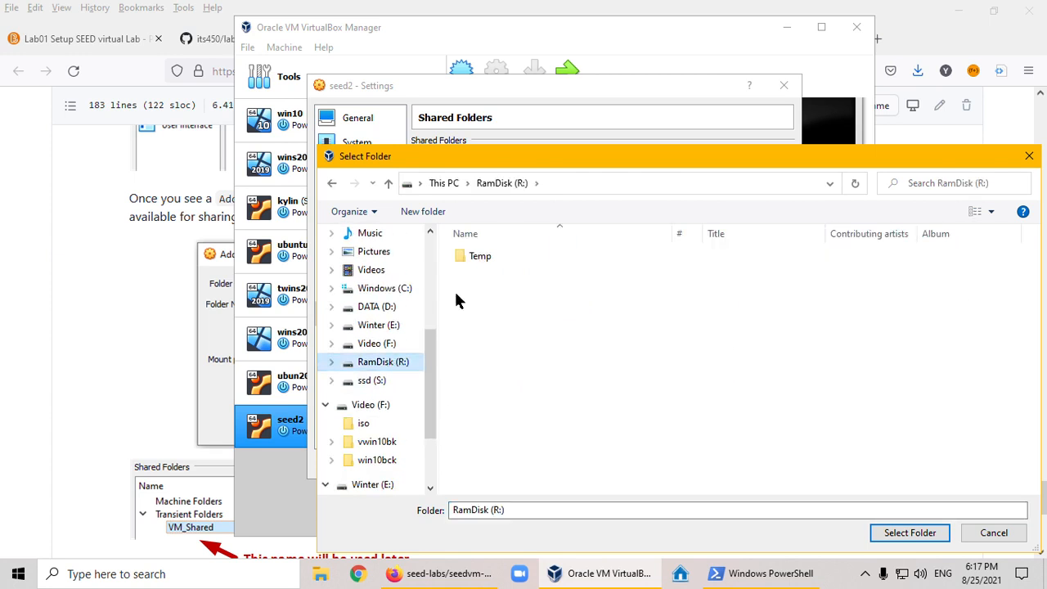
{"action": "double_click", "coordinate": [474, 255]}
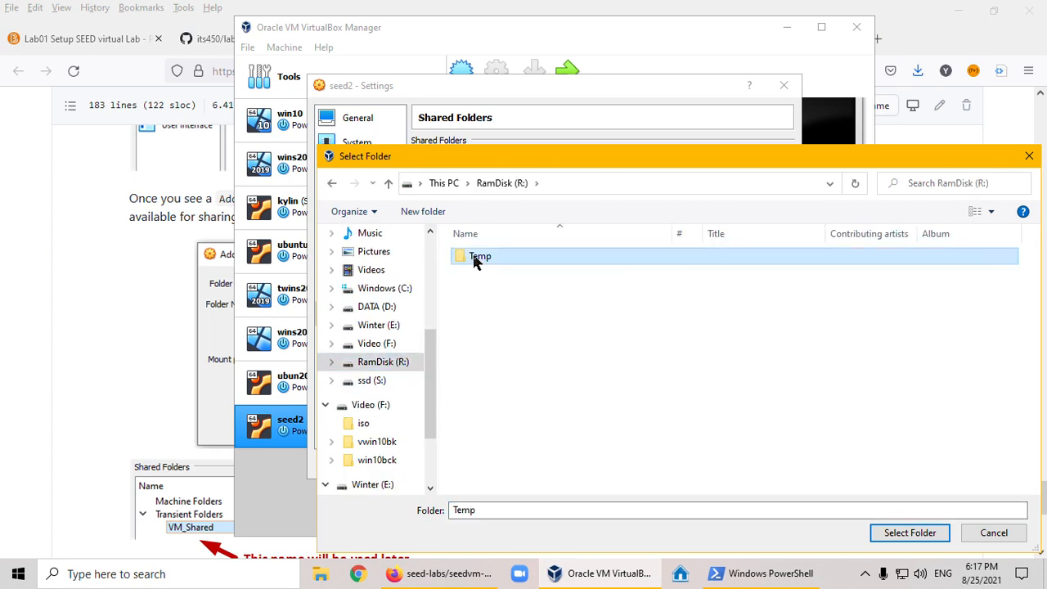
{"action": "left_click", "coordinate": [901, 532]}
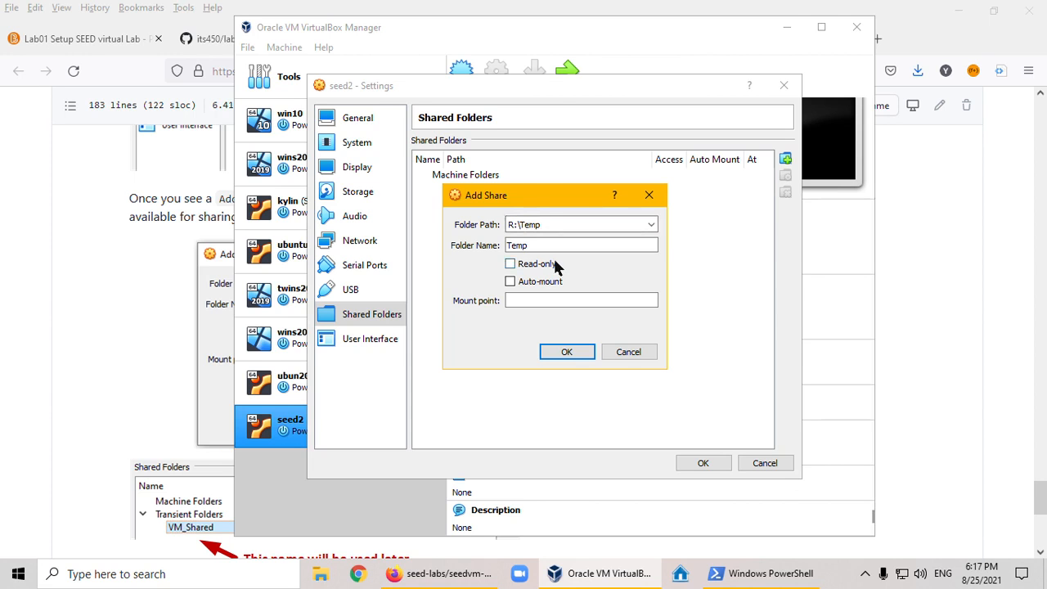
- Name the shared folder seed, enable Auto-mount, and accept the share and the seed2 settings
{"action": "left_click_drag", "start_coordinate": [542, 245], "coordinate": [513, 240]}
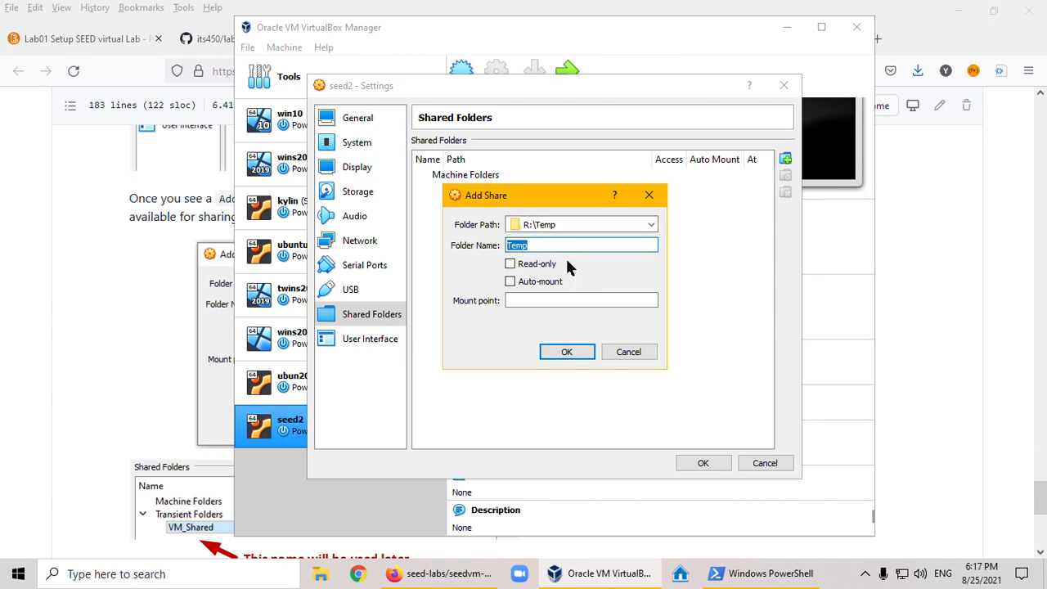
{"action": "type", "text": "S"}
{"action": "key", "text": "BackSpace"}
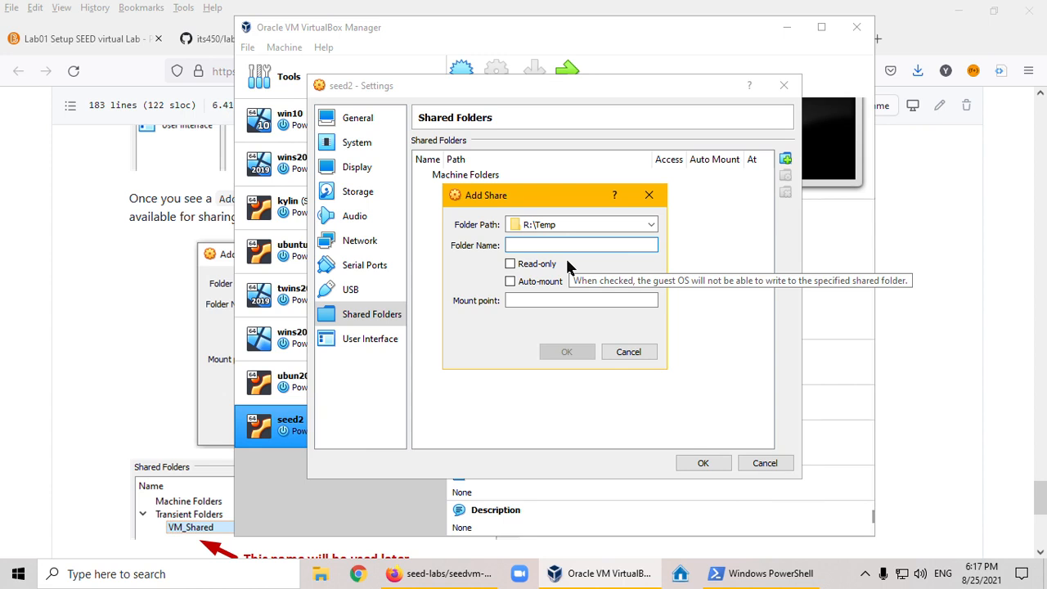
{"action": "type", "text": "seed"}
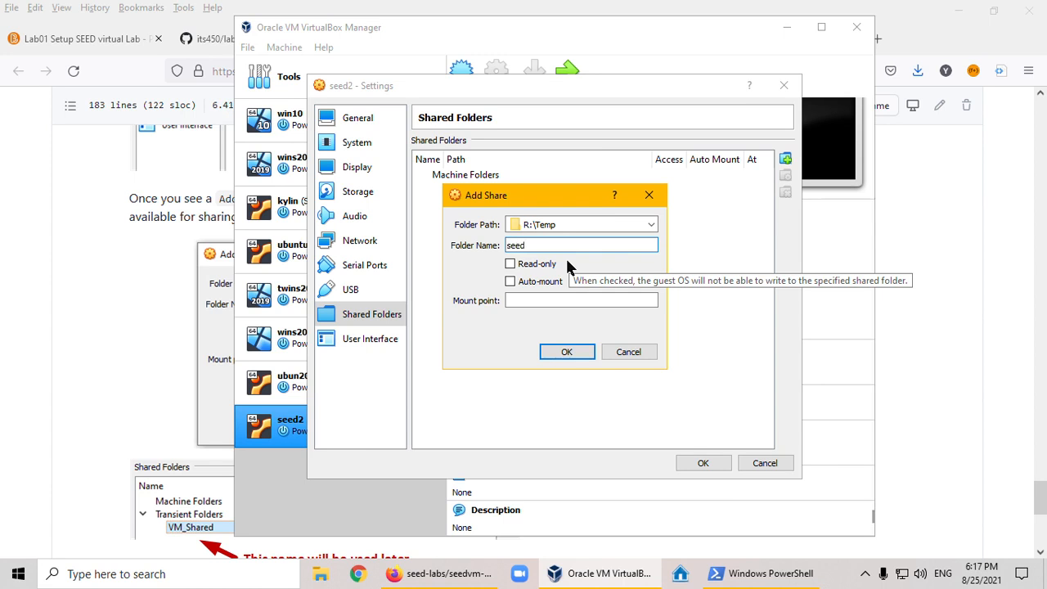
{"action": "left_click", "coordinate": [511, 282]}
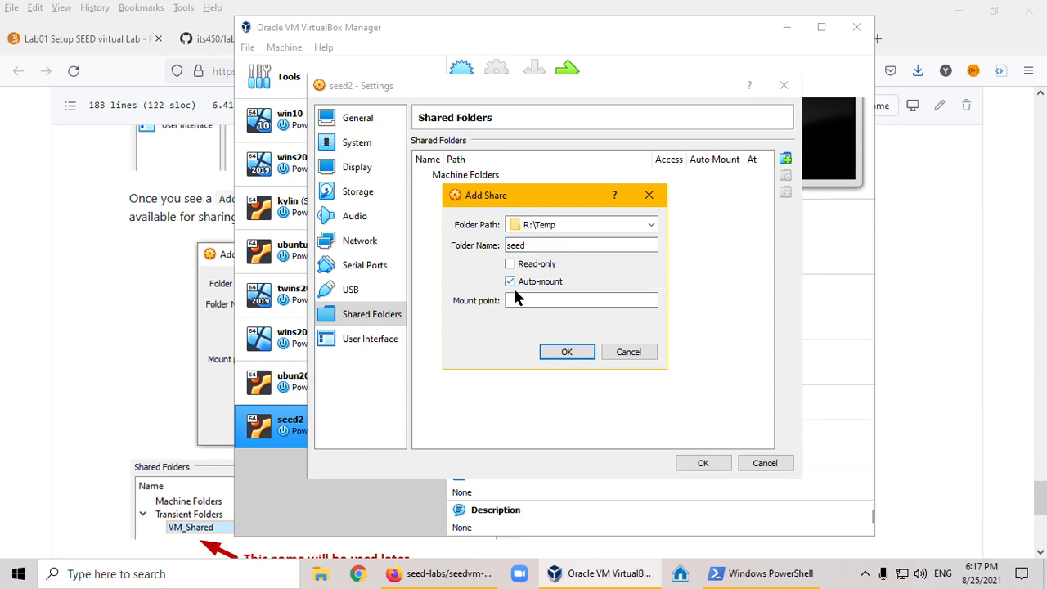
{"action": "left_click", "coordinate": [565, 353]}
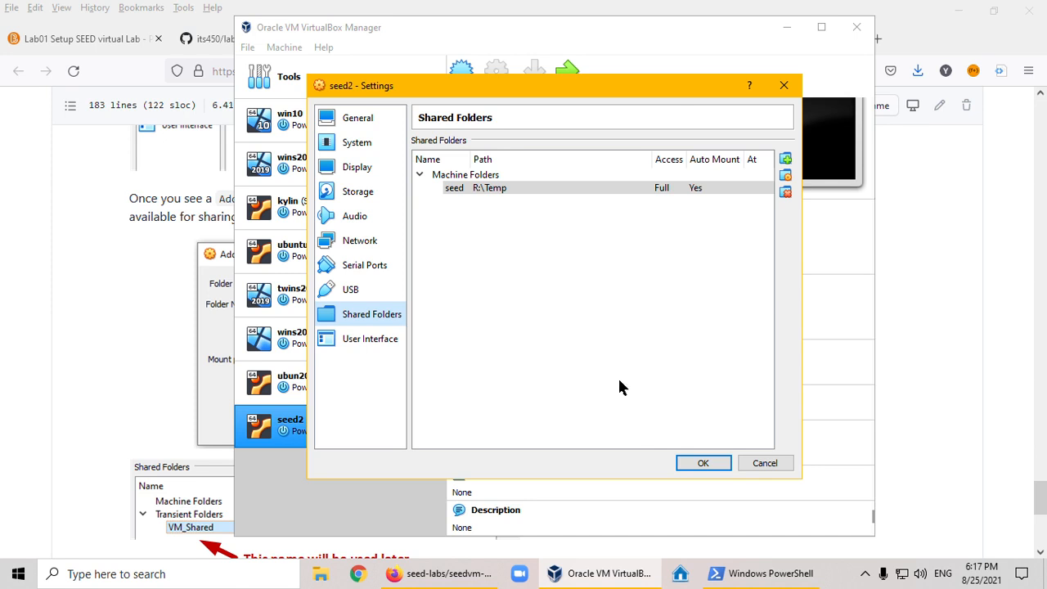
{"action": "left_click", "coordinate": [699, 465]}
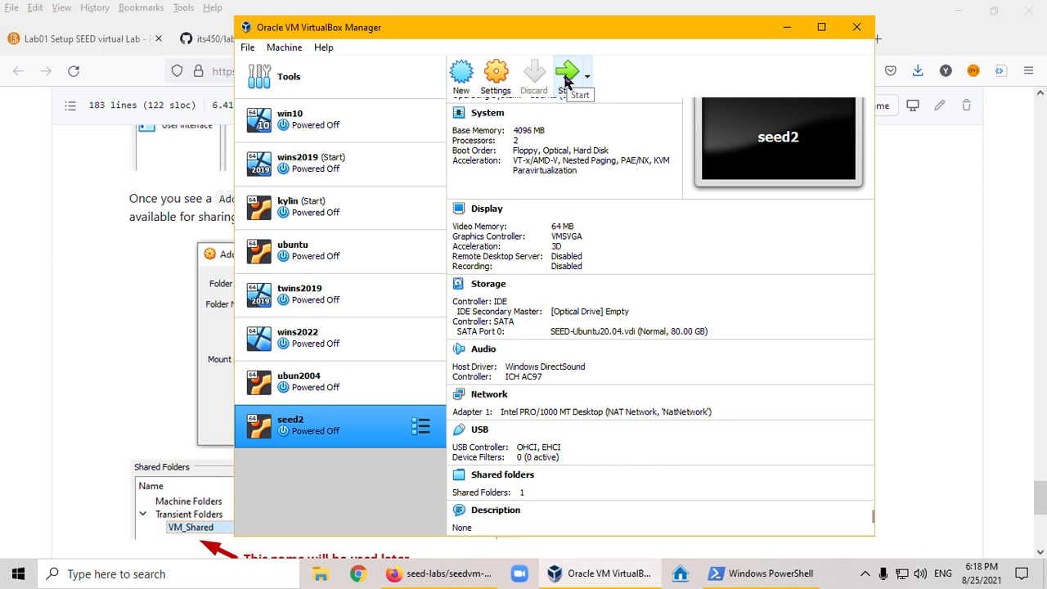
- Start the seed2 machine and look up the VM's account information at the beginning of the manual in Firefox
{"action": "left_click", "coordinate": [567, 78]}
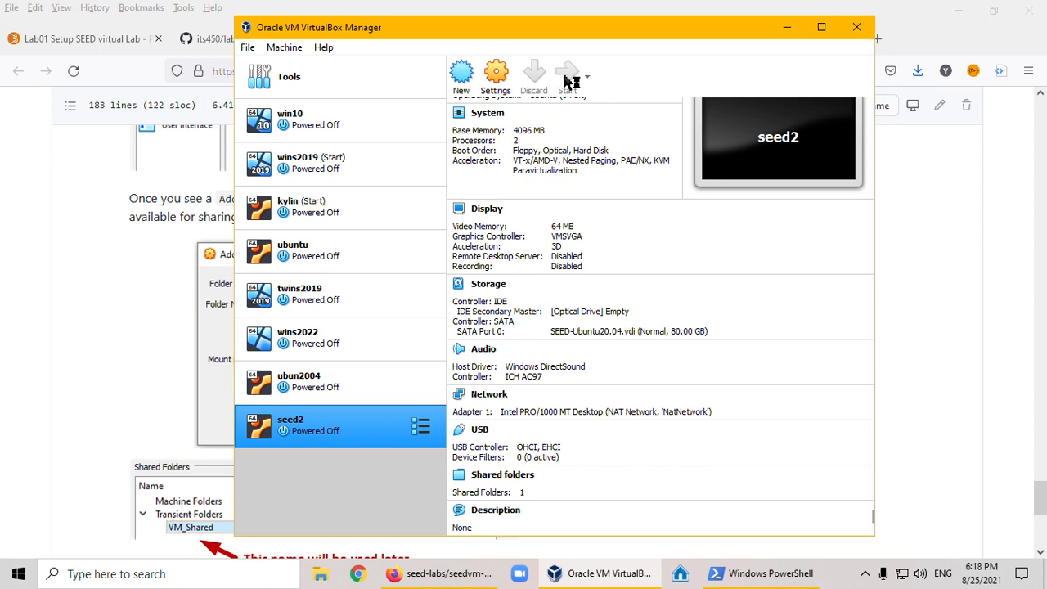
{"action": "left_click", "coordinate": [88, 352]}
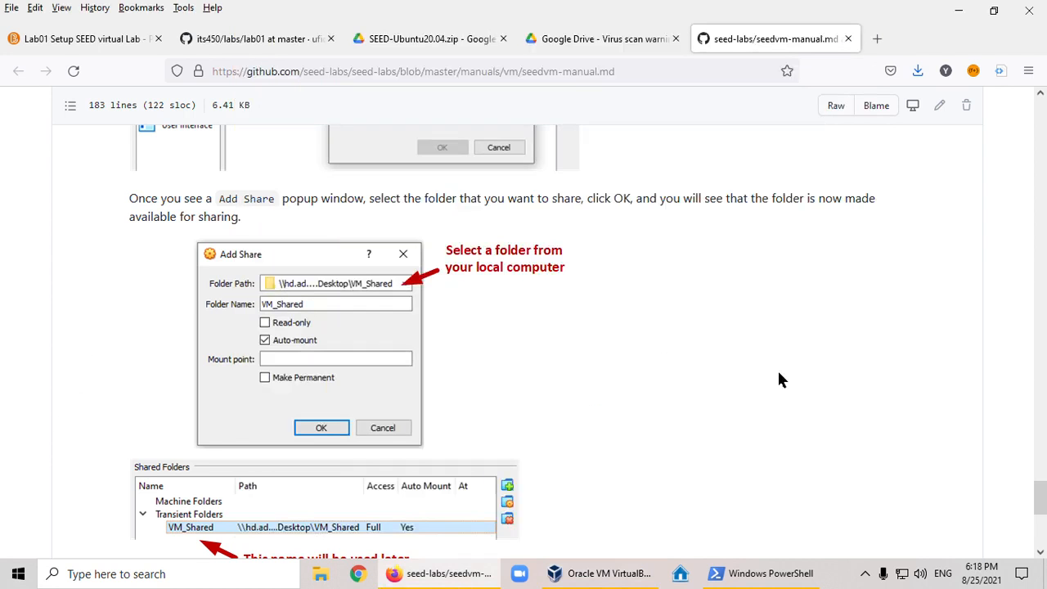
{"action": "left_click_drag", "start_coordinate": [1041, 491], "coordinate": [1042, 137]}
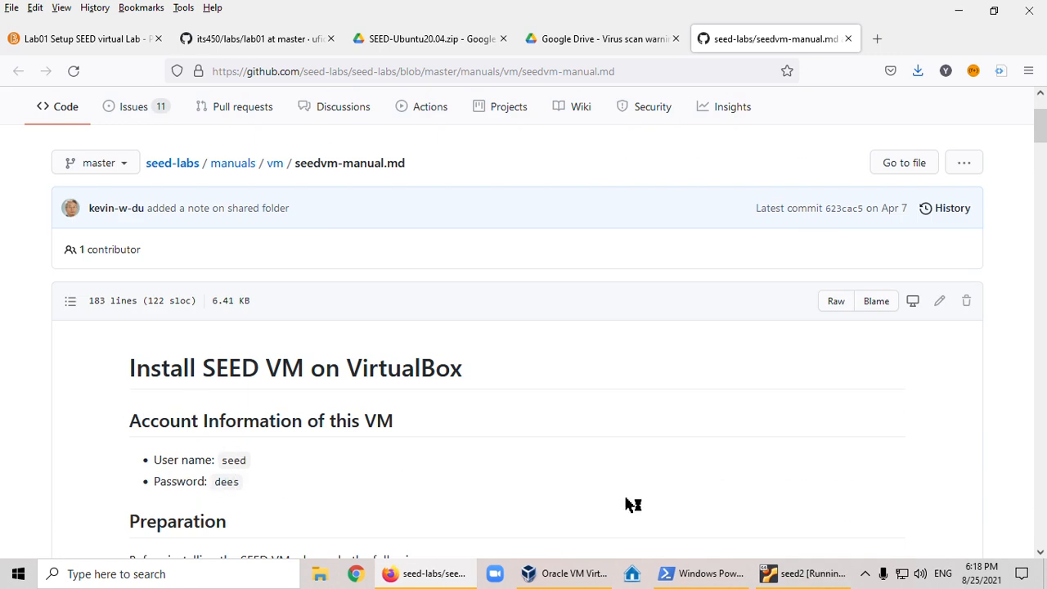
- Switch to the running seed2 machine and log in to the SEED account with the account password
{"action": "left_click", "coordinate": [818, 579]}
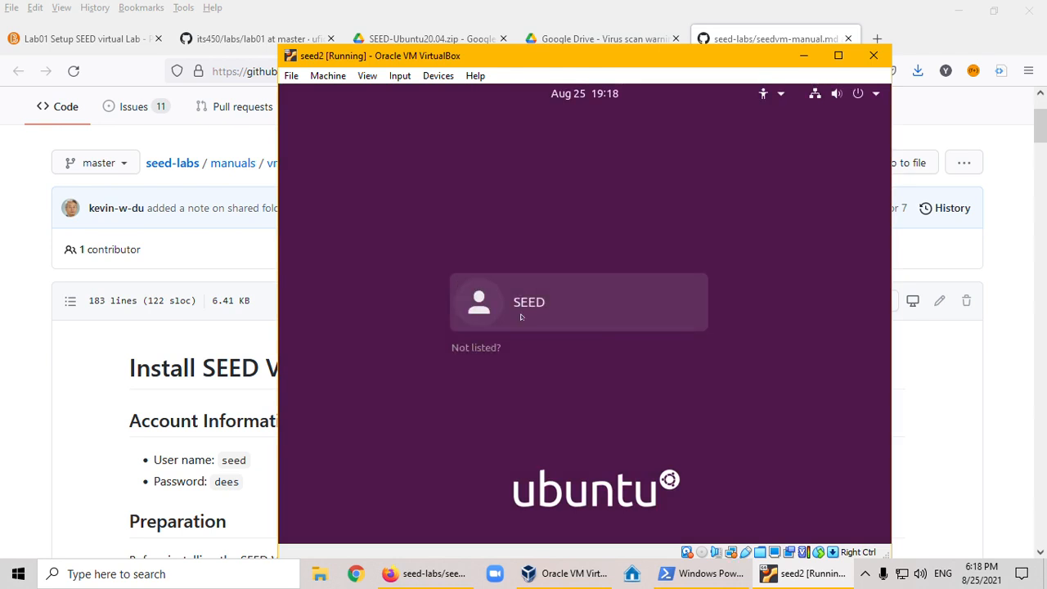
{"action": "left_click", "coordinate": [531, 311]}
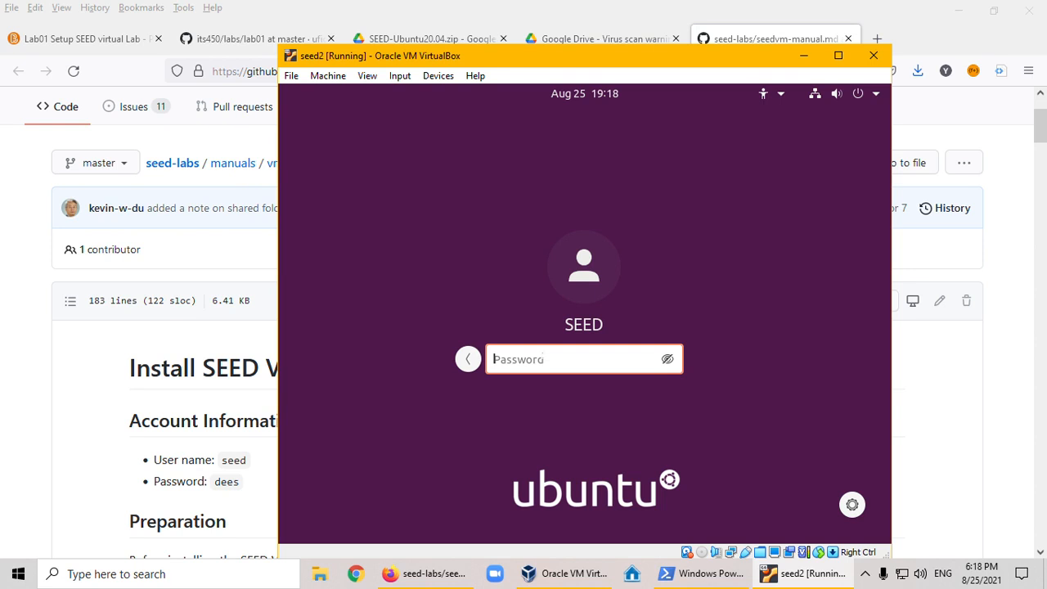
{"action": "type", "text": "dees"}
{"action": "key", "text": "Return"}
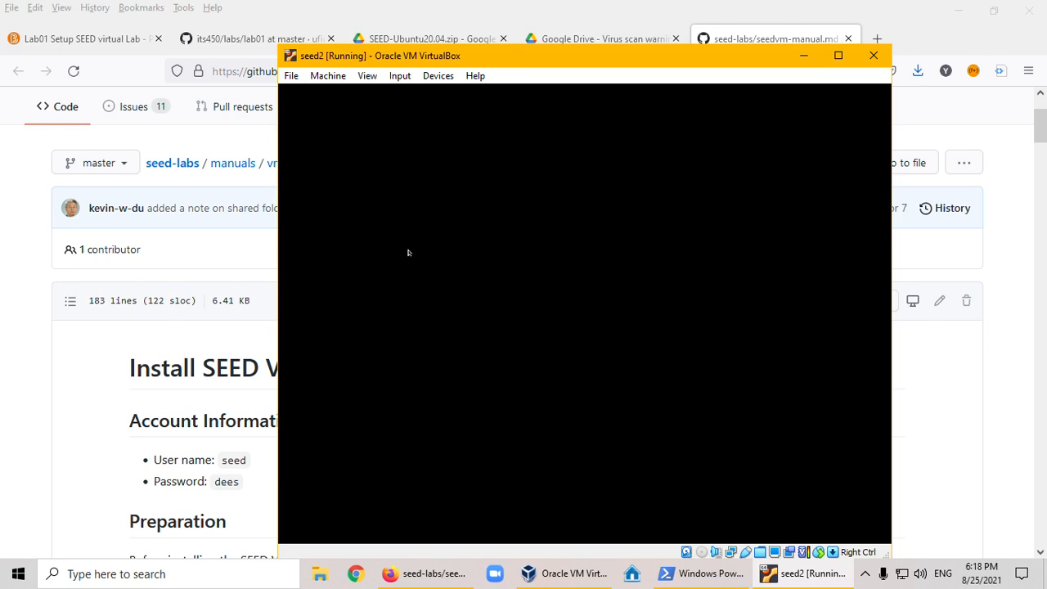
{"action": "left_click_drag", "start_coordinate": [491, 61], "coordinate": [492, 40]}
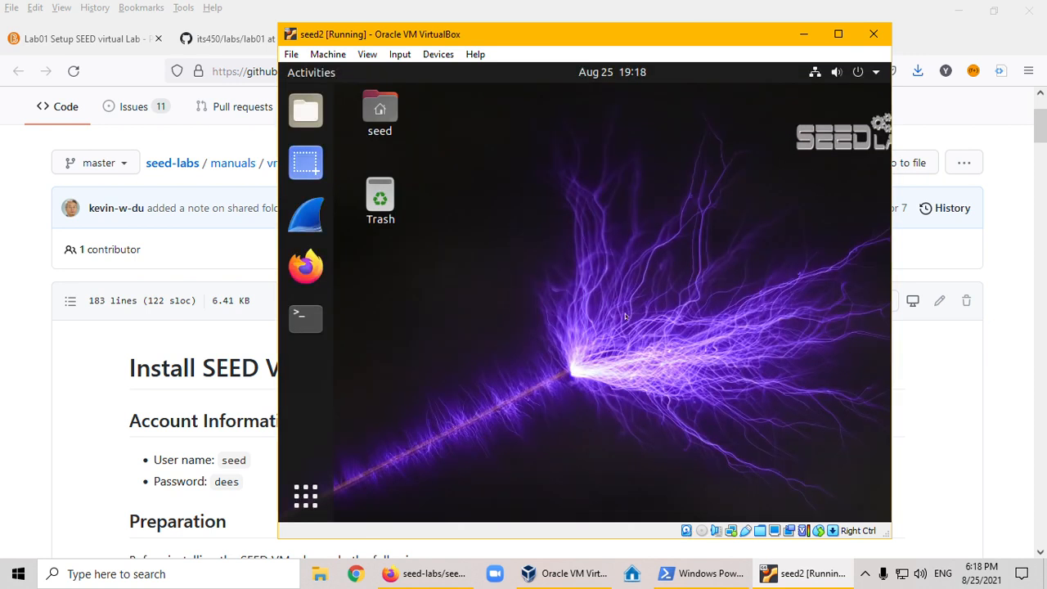
- Return to the manual in Firefox and review Step B on mounting the shared folder inside the VM
{"action": "left_click", "coordinate": [86, 413]}
{"action": "scroll", "coordinate": [96, 505], "scroll_direction": "down", "scroll_amount": 10}
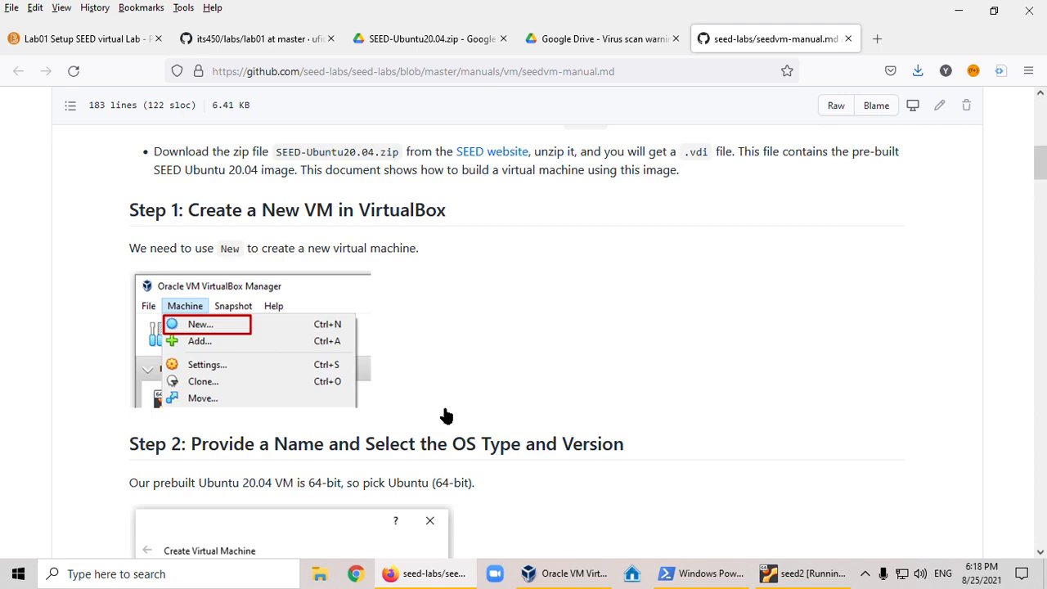
{"action": "left_click_drag", "start_coordinate": [1041, 207], "coordinate": [1041, 511]}
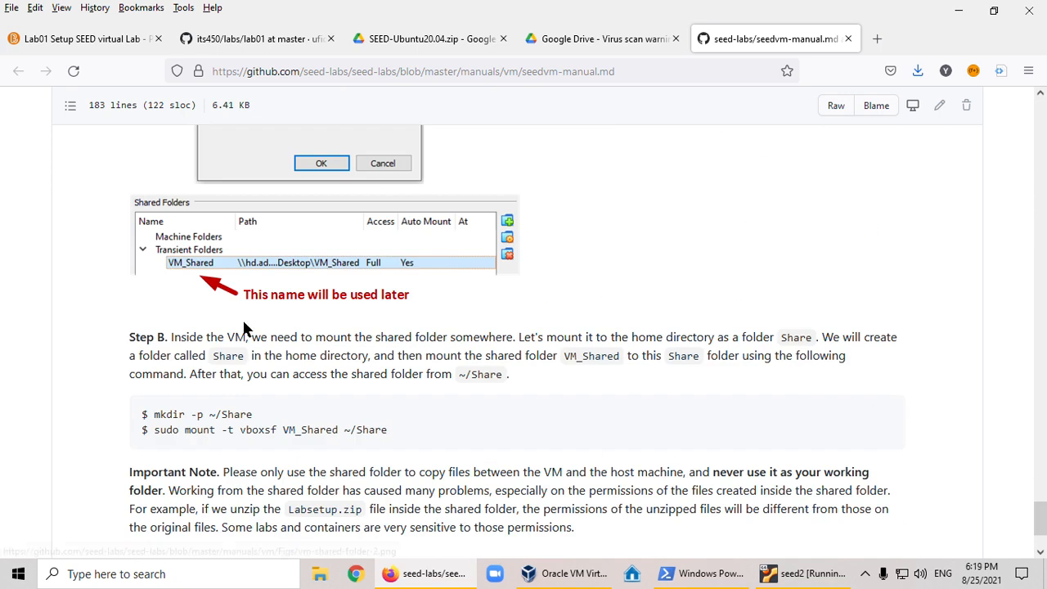
{"action": "scroll", "coordinate": [402, 357], "scroll_direction": "down", "scroll_amount": 2}
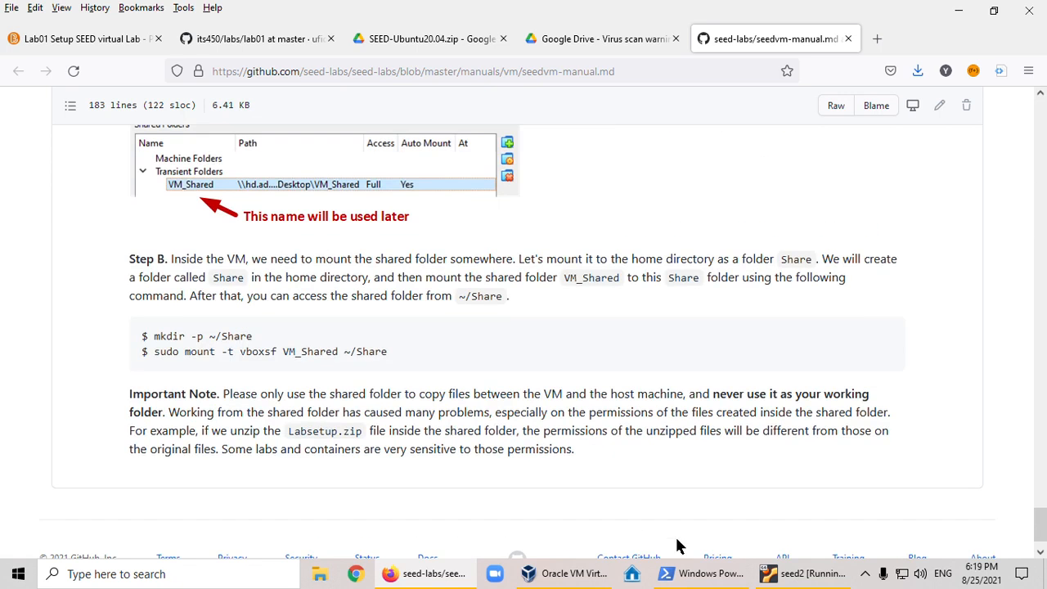
- Switch to the running seed2 machine, open the seed home folder, and open a terminal in it
{"action": "left_click", "coordinate": [798, 574]}
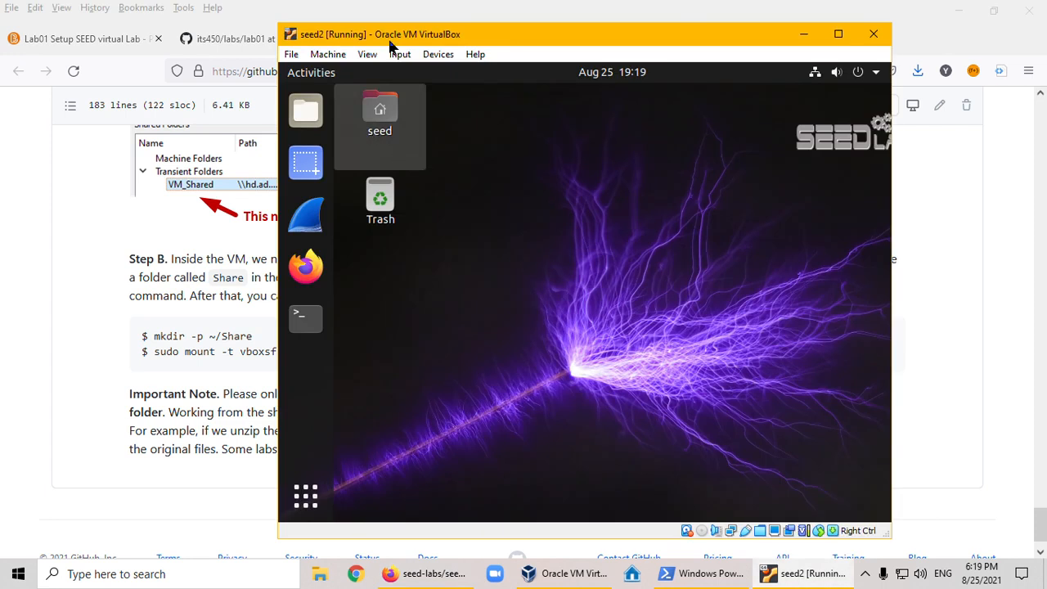
{"action": "left_click_drag", "start_coordinate": [385, 40], "coordinate": [487, 48]}
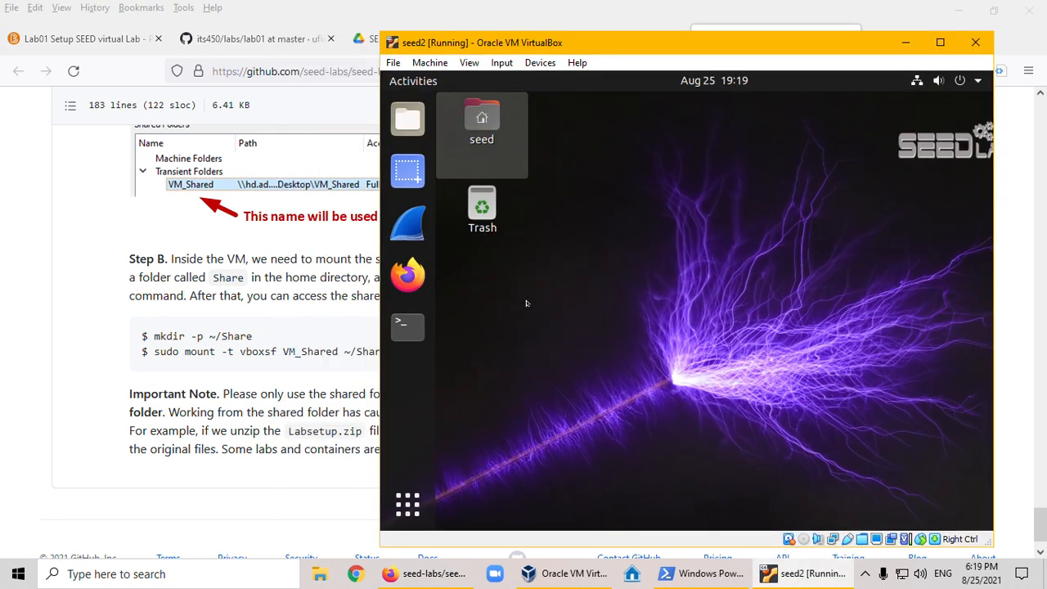
{"action": "left_click", "coordinate": [479, 121]}
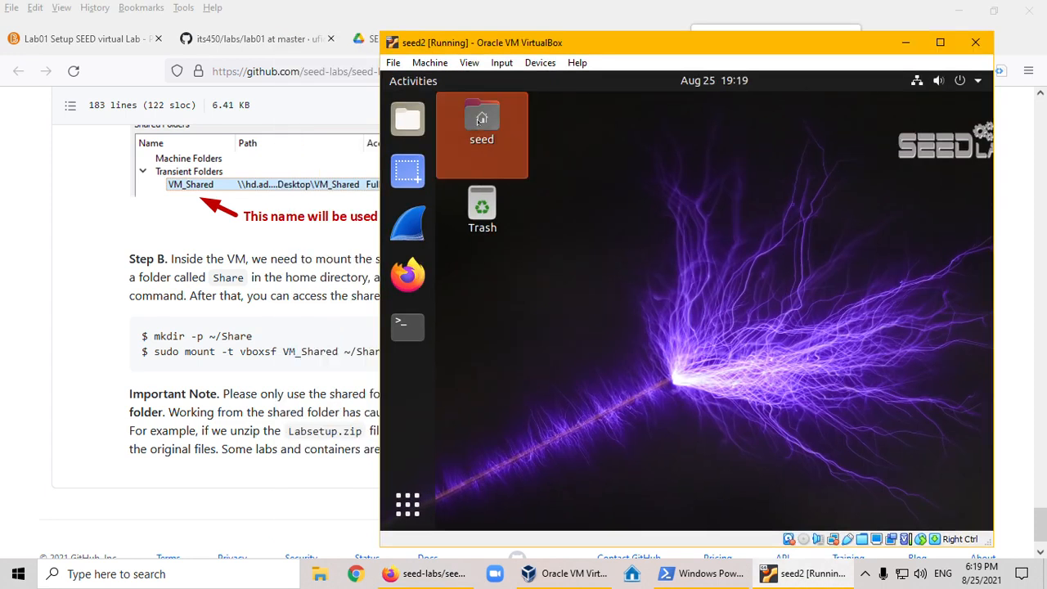
{"action": "double_click", "coordinate": [482, 119]}
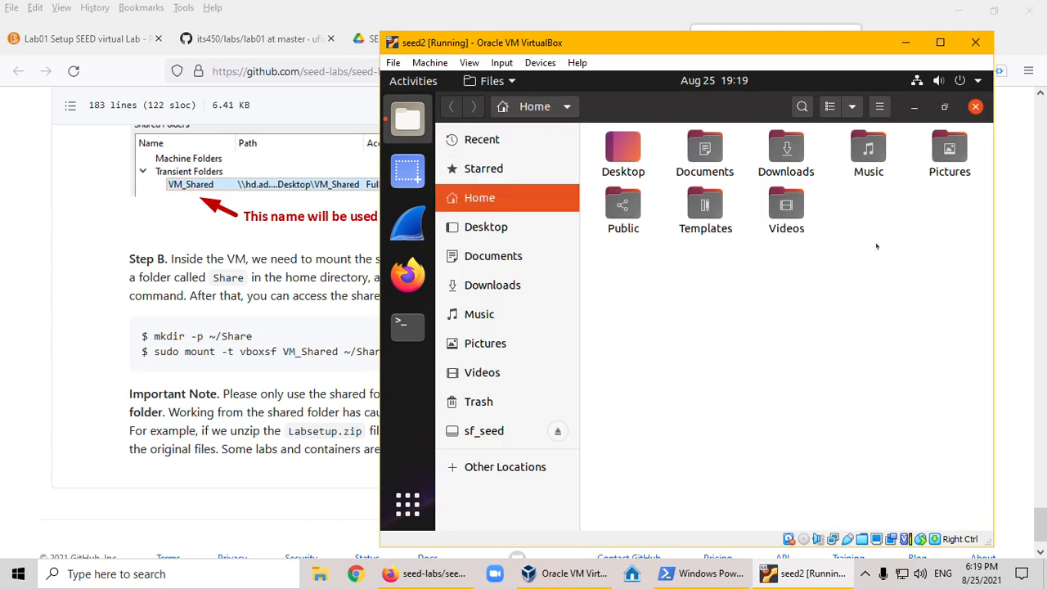
{"action": "right_click", "coordinate": [710, 327]}
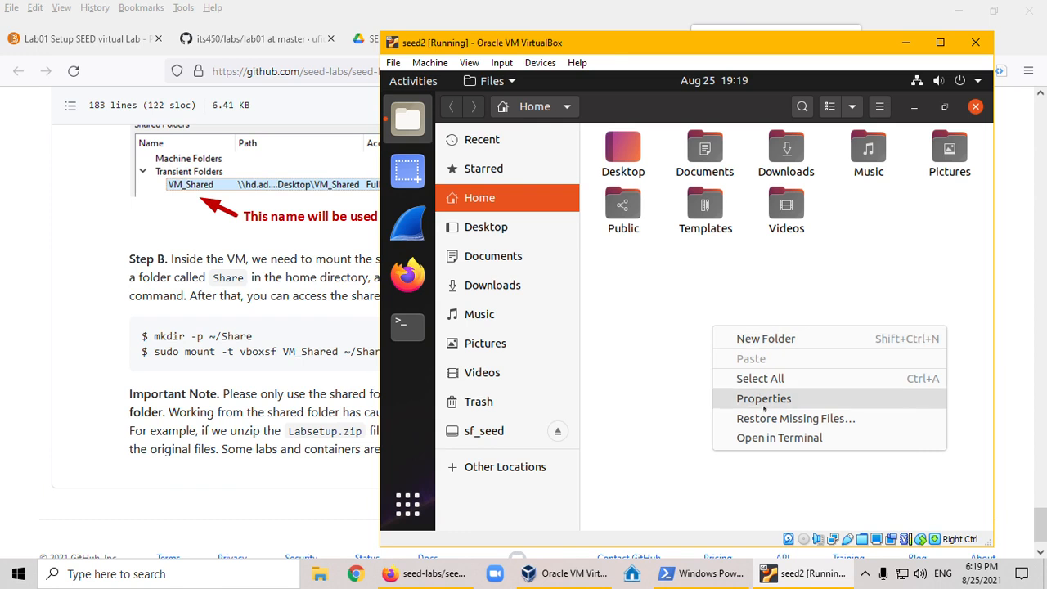
{"action": "left_click", "coordinate": [777, 437]}
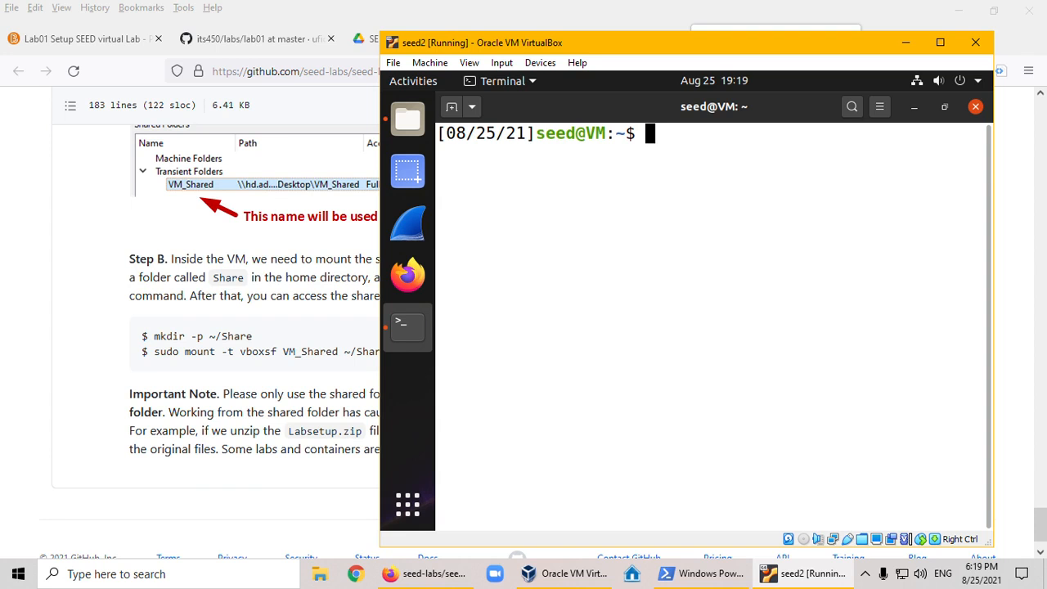
- Create a directory named host in the home folder with mkdir -p host
{"action": "type", "text": "mkdir -p"}
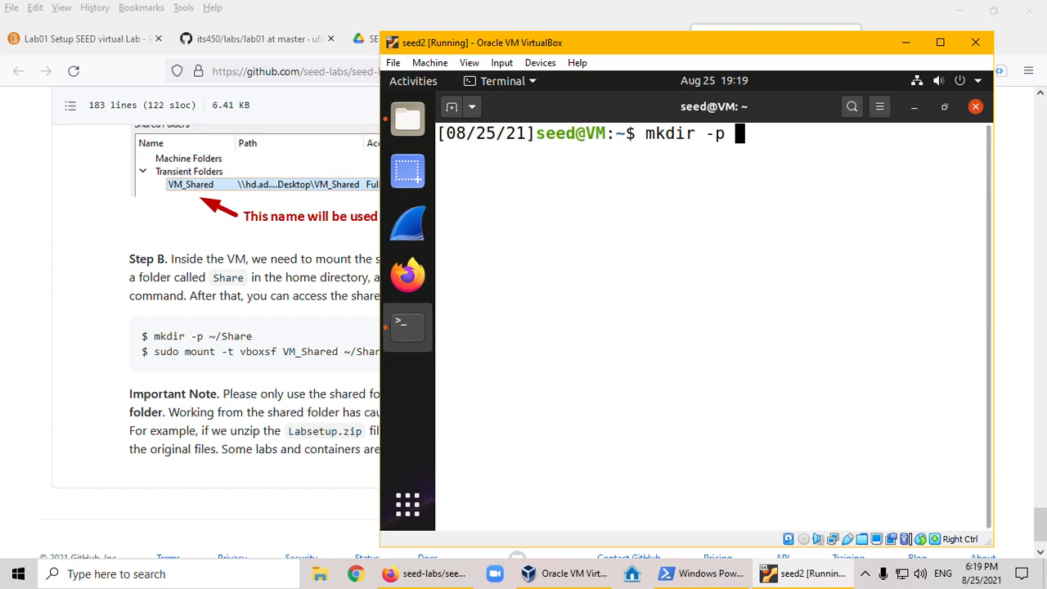
{"action": "type", "text": "host"}
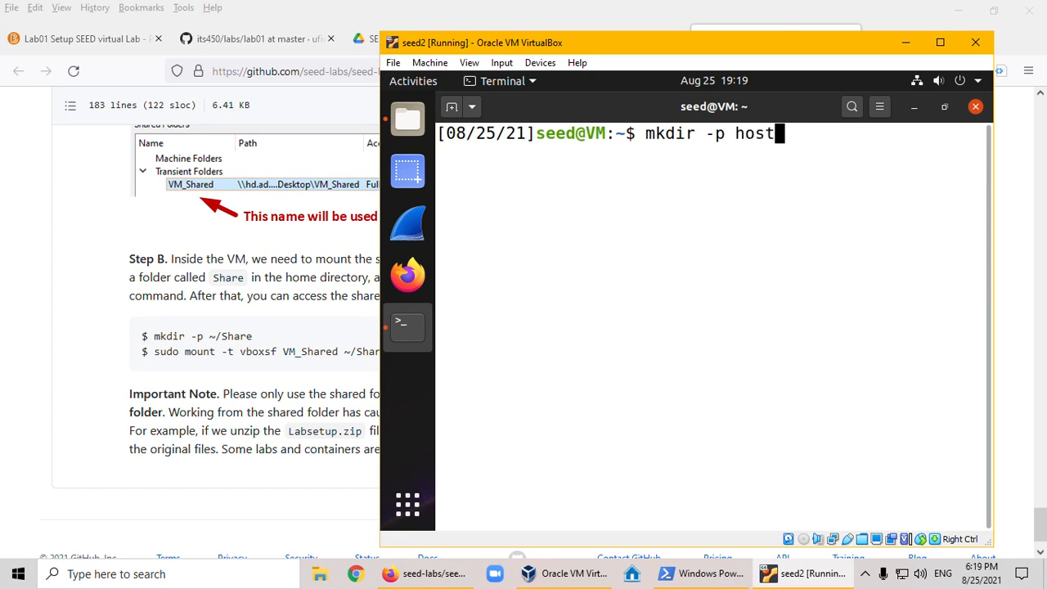
{"action": "key", "text": "Return"}
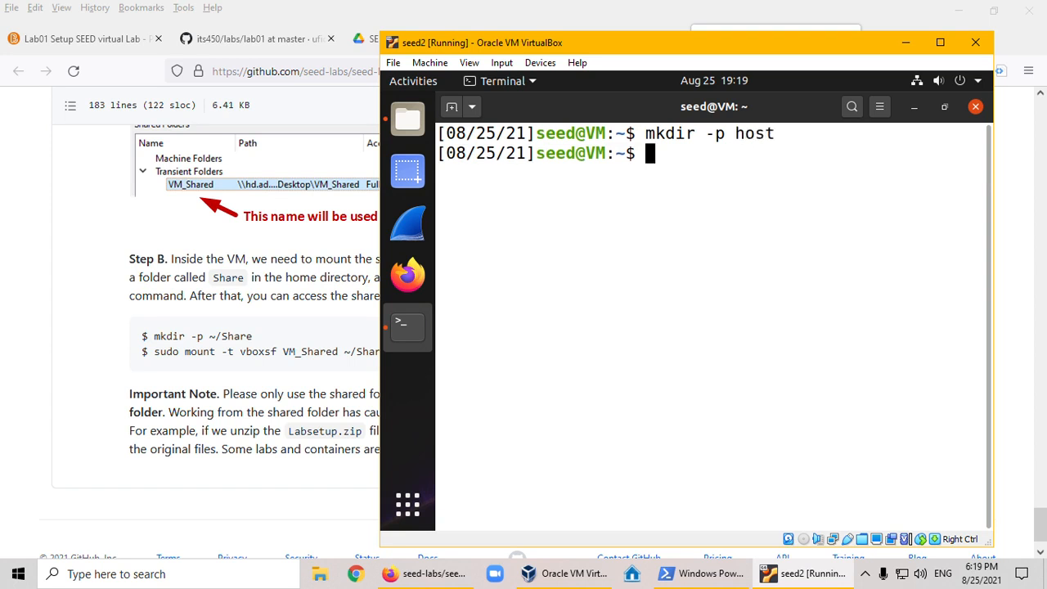
- Begin the mount command for the VirtualBox share in the terminal with sudo mount -t vboxsf
{"action": "type", "text": "sudo"}
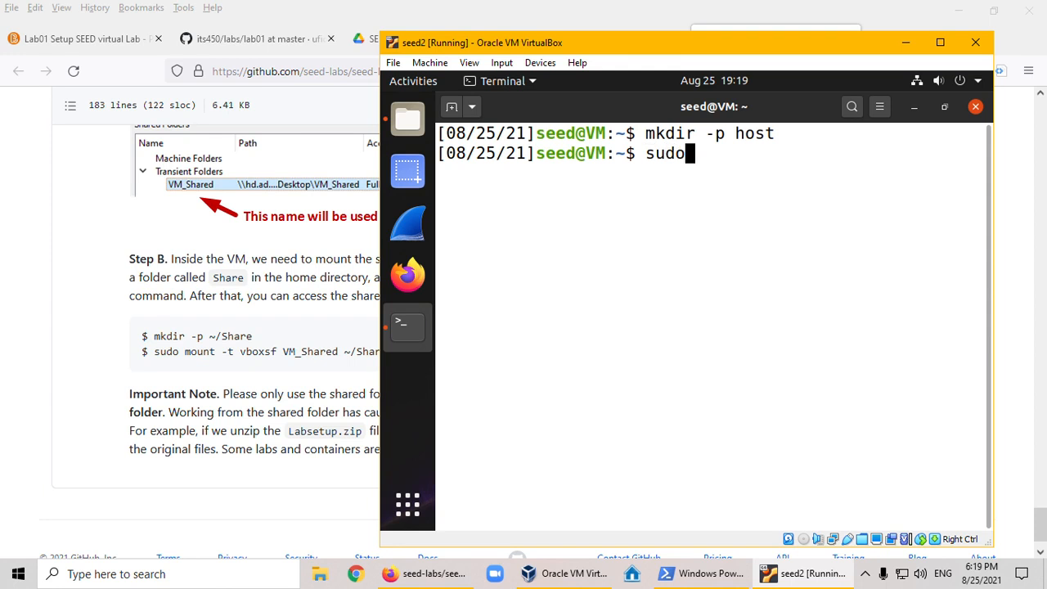
{"action": "type", "text": " mout"}
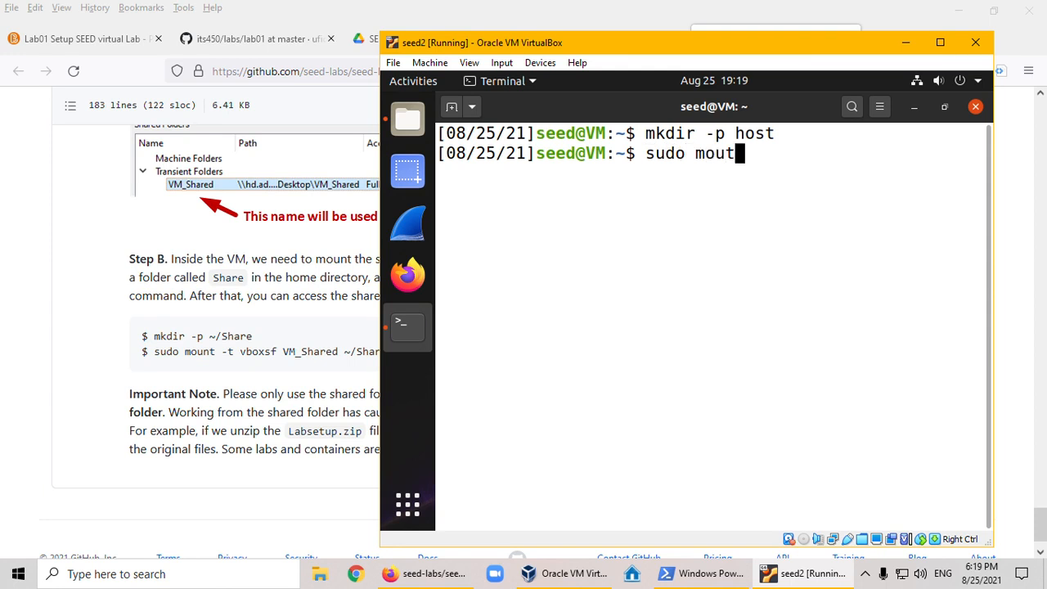
{"action": "key", "text": "BackSpace"}
{"action": "type", "text": "nt -t vboxsf"}
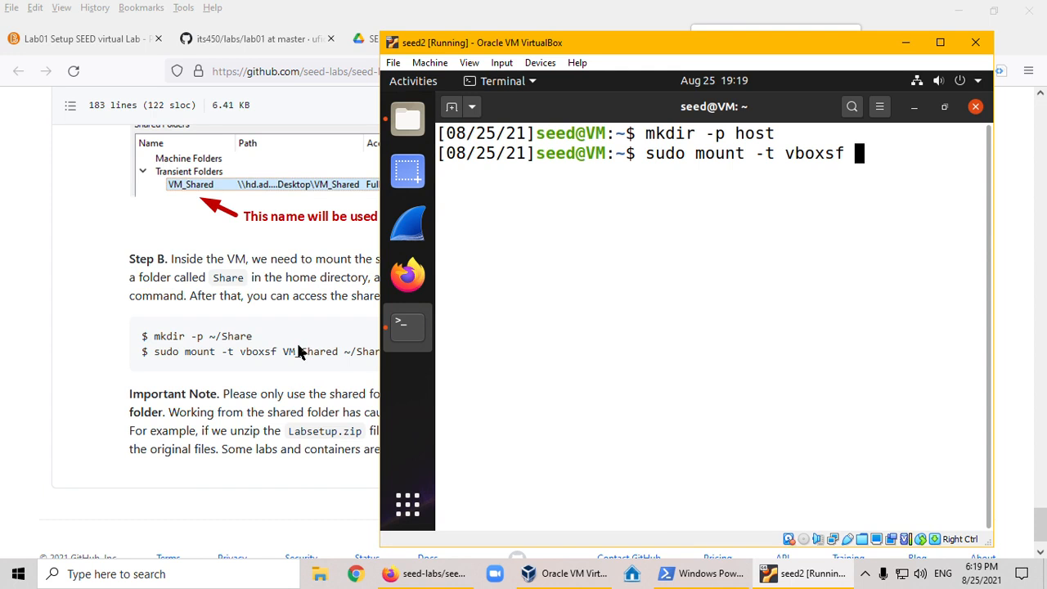
- Switch to VirtualBox Manager and check the shared folder's name in the seed2 settings, leaving them as they are
{"action": "left_click", "coordinate": [563, 575]}
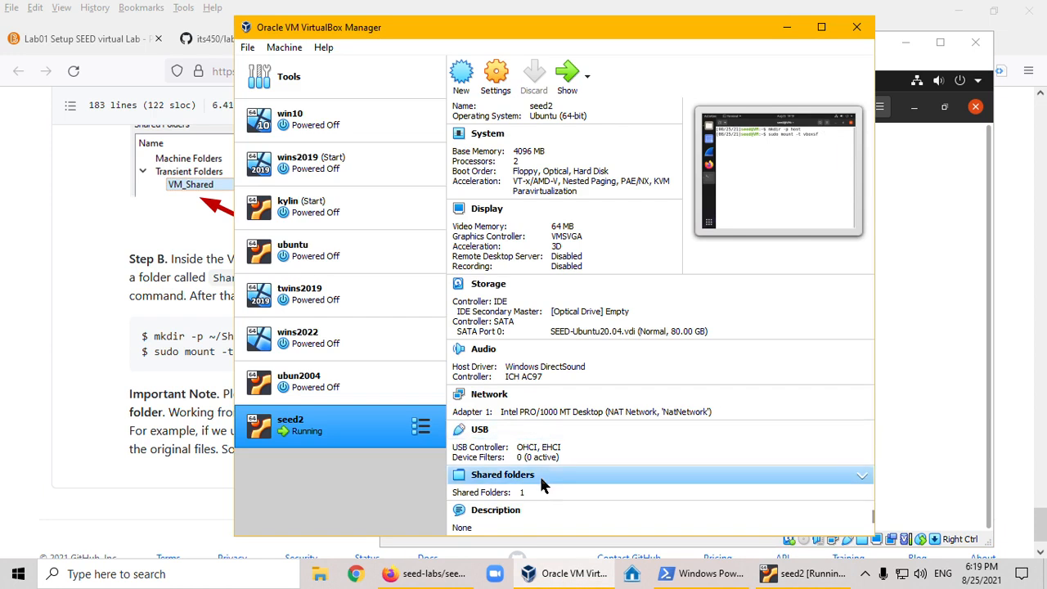
{"action": "left_click", "coordinate": [515, 479]}
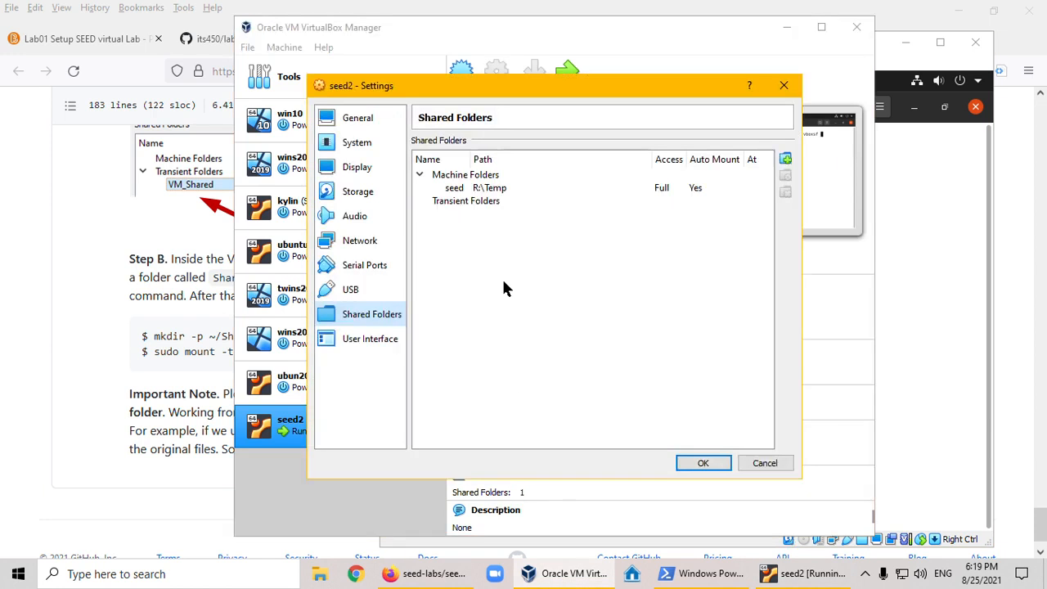
{"action": "left_click", "coordinate": [752, 463]}
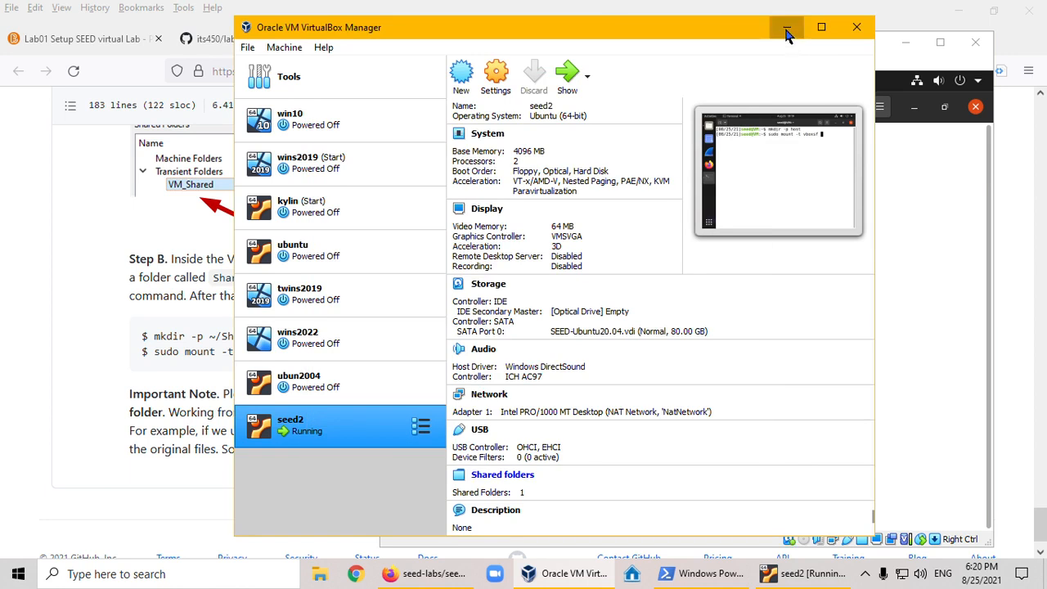
{"action": "left_click", "coordinate": [788, 28]}
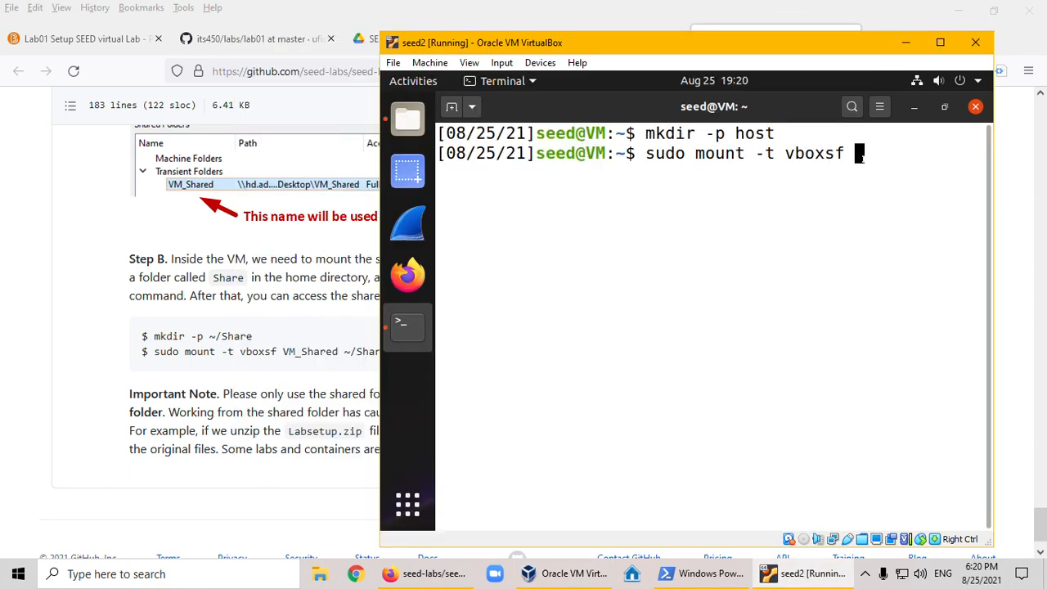
- Complete the mount command with share name seed and mount point host, and run it
{"action": "type", "text": "seed host"}
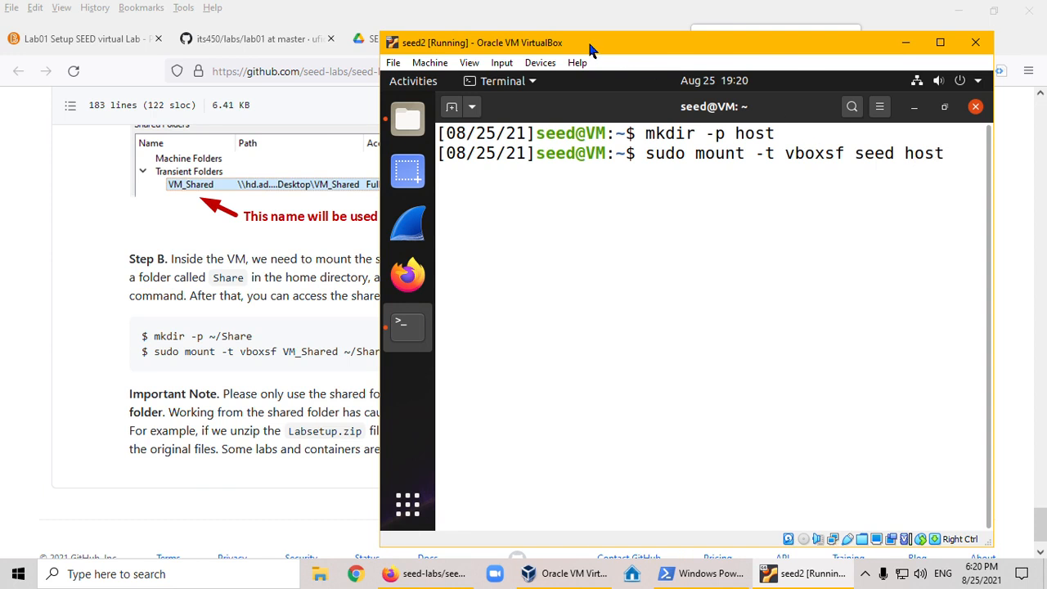
{"action": "left_click_drag", "start_coordinate": [588, 41], "coordinate": [635, 60]}
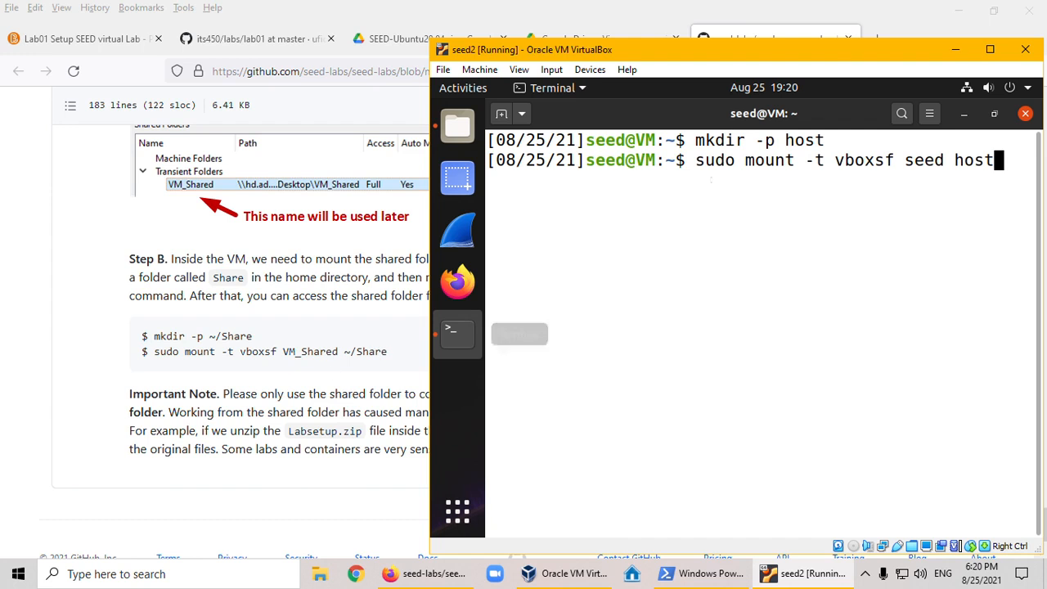
{"action": "left_click_drag", "start_coordinate": [831, 54], "coordinate": [742, 48]}
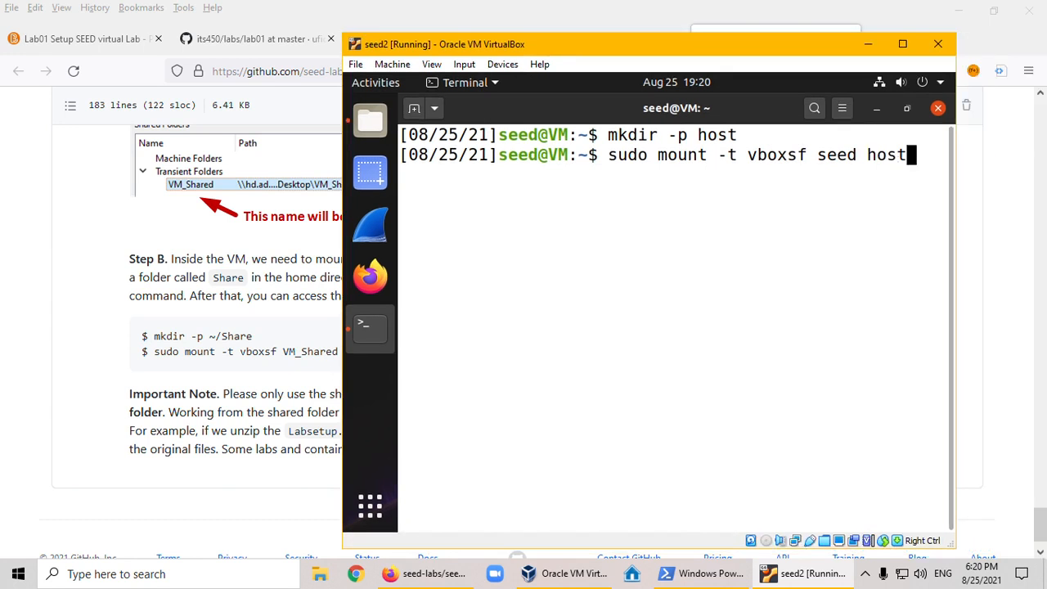
{"action": "key", "text": "Return"}
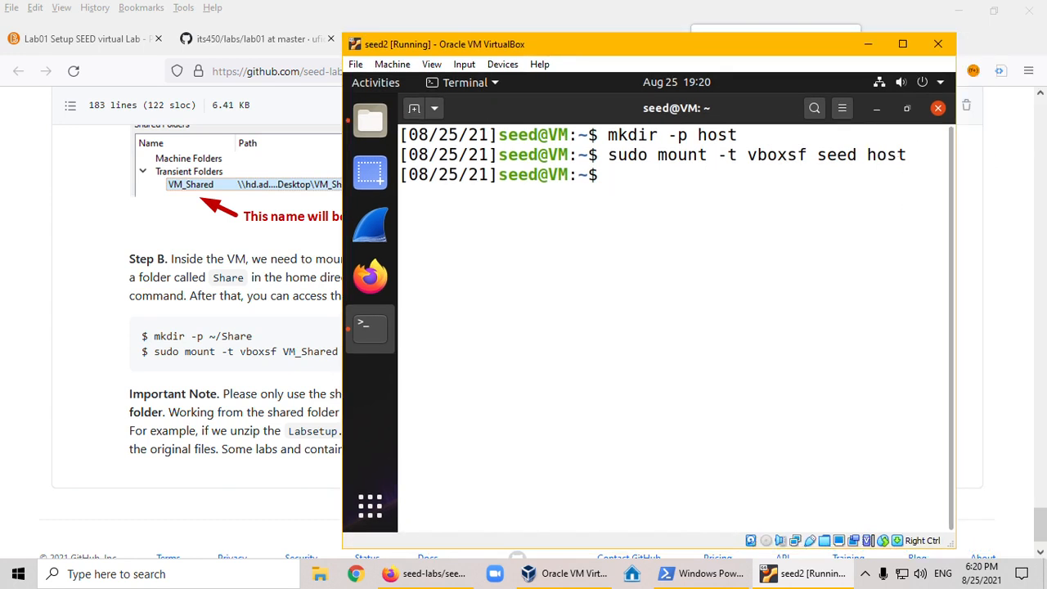
- List the contents of the home directory and of the mounted host folder
{"action": "type", "text": "ls"}
{"action": "key", "text": "Return"}
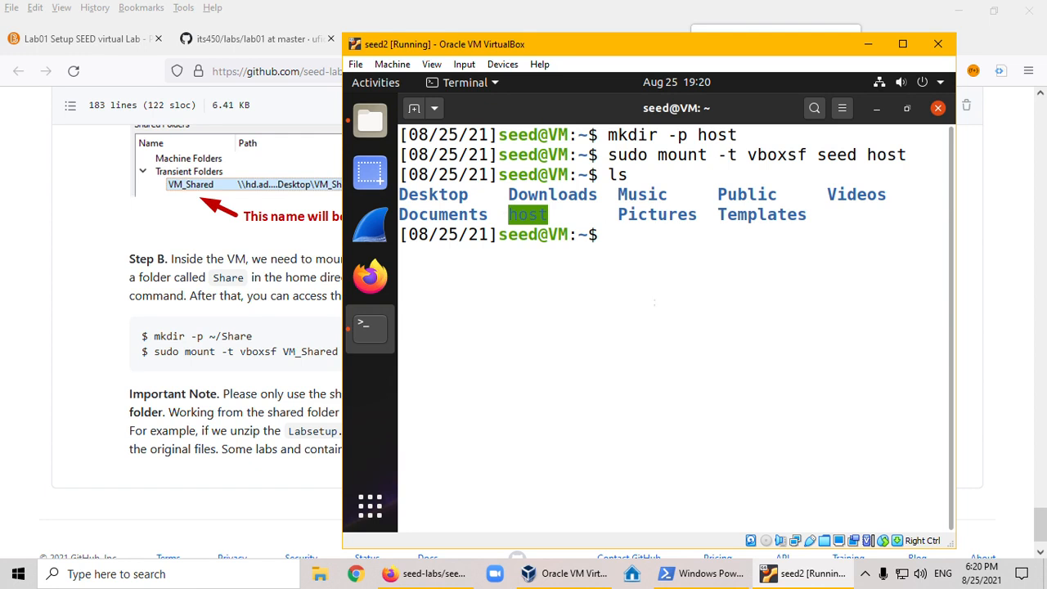
{"action": "type", "text": "ls host"}
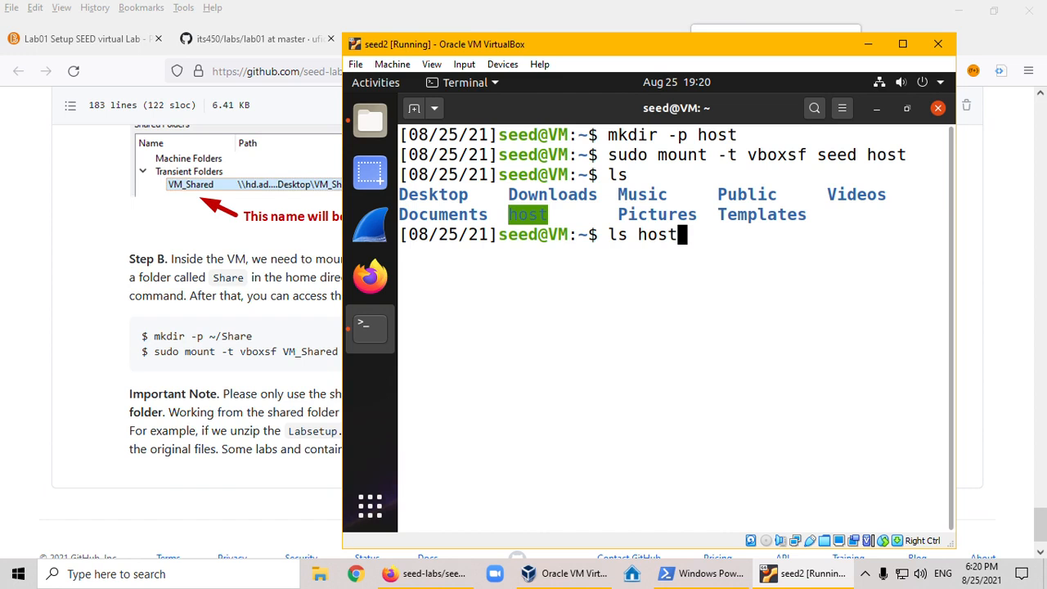
{"action": "key", "text": "Return"}
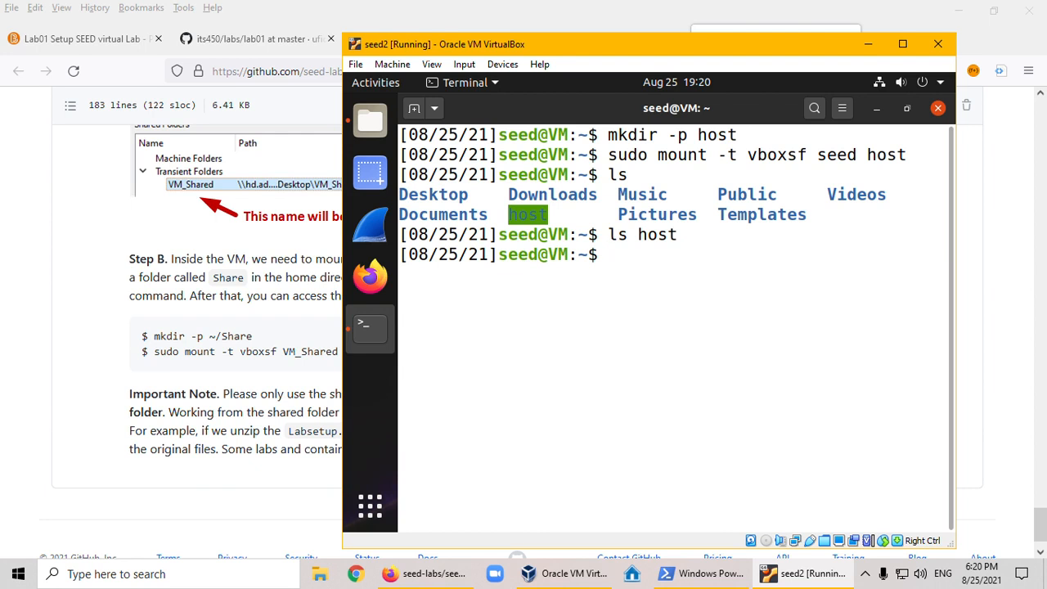
- Create fromseed.txt in the home directory using cat with the line "This file is from seed." and list the directory
{"action": "type", "text": "cat > fro"}
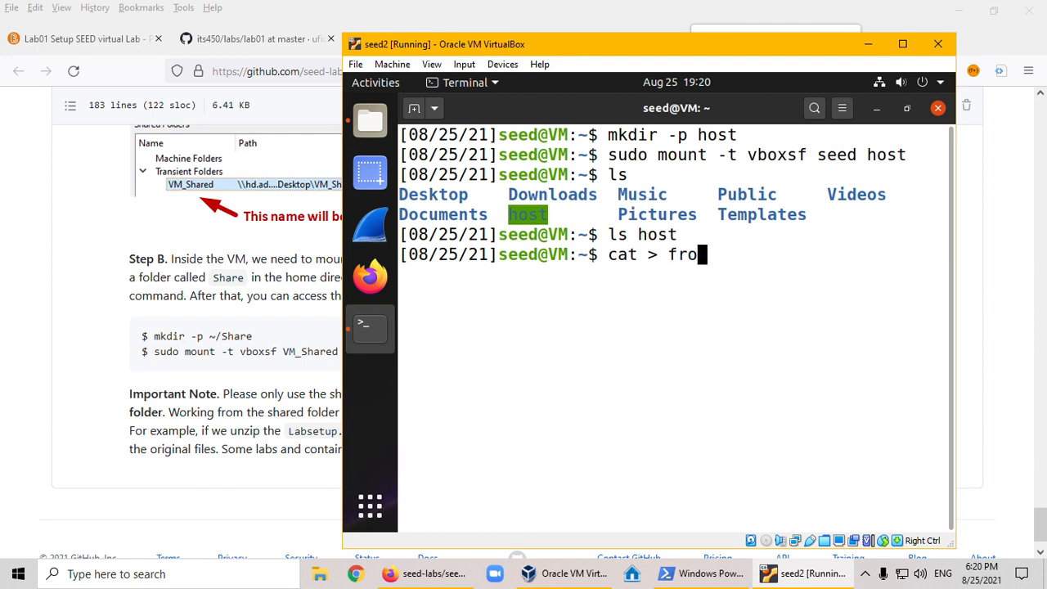
{"action": "type", "text": "msee."}
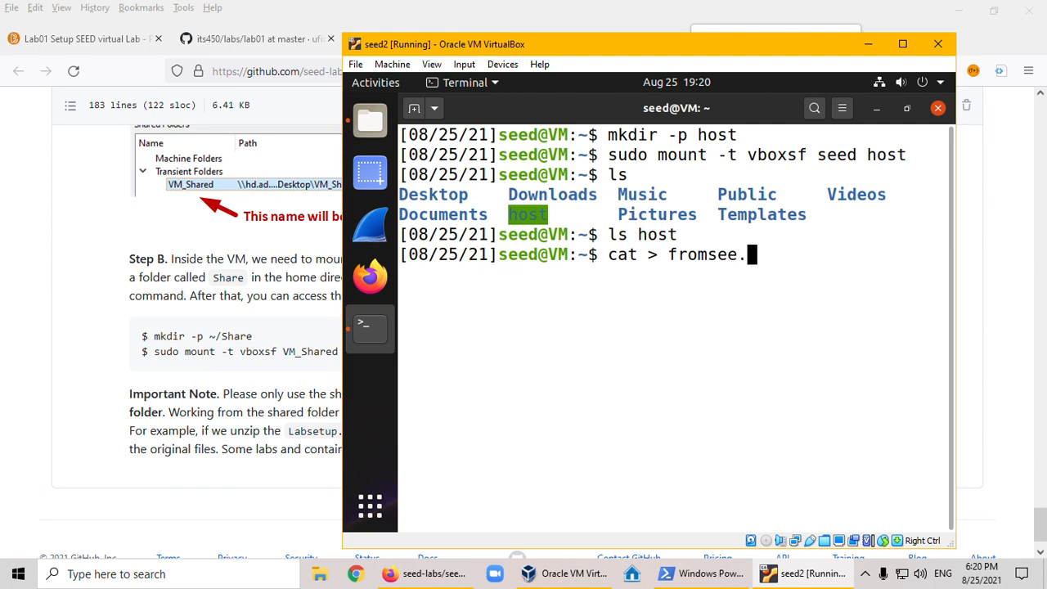
{"action": "key", "text": "BackSpace"}
{"action": "type", "text": "d.txt"}
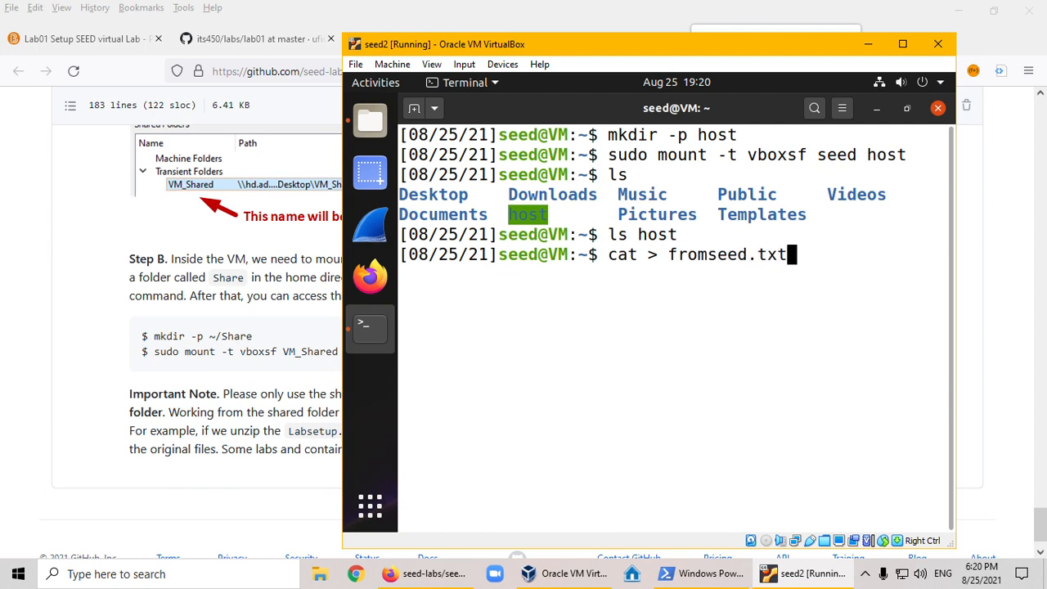
{"action": "key", "text": "Return"}
{"action": "type", "text": "This file is f"}
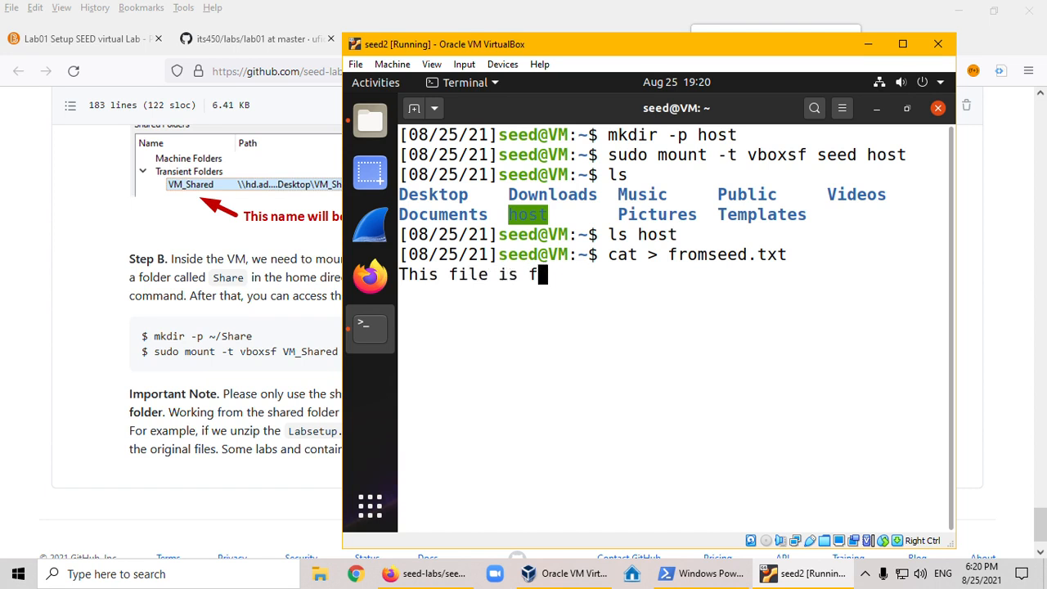
{"action": "type", "text": "rom seed."}
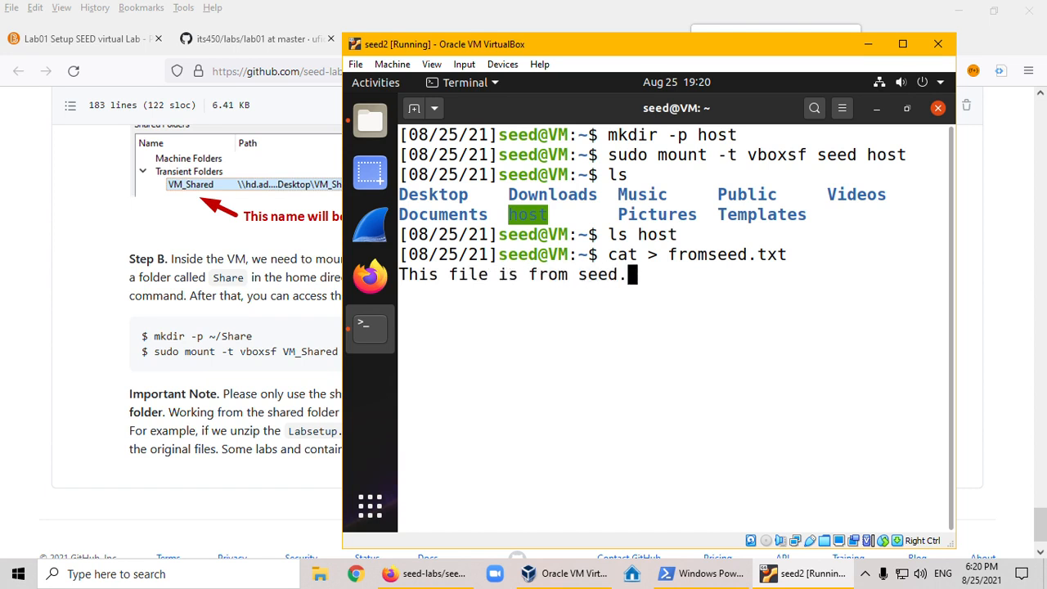
{"action": "key", "text": "Return"}
{"action": "key", "text": "ctrl+d"}
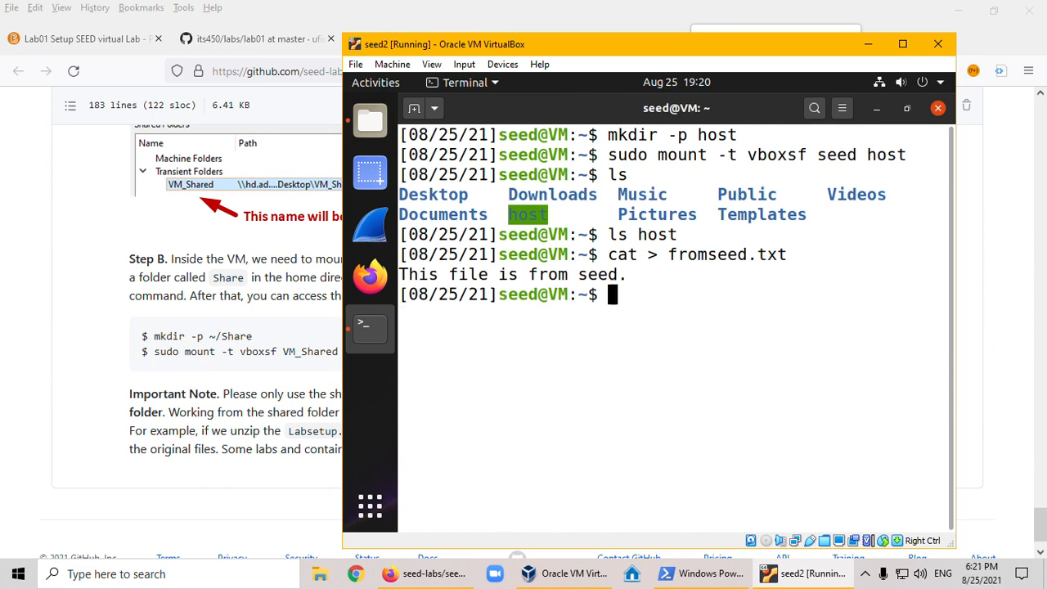
{"action": "type", "text": "ls"}
{"action": "key", "text": "Return"}
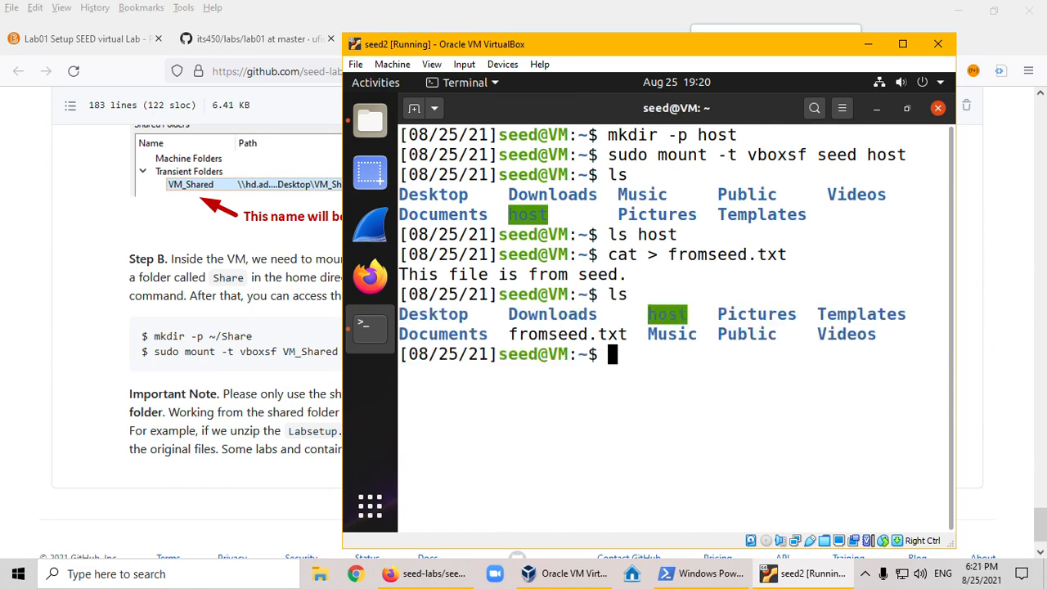
- Move fromseed.txt from the home directory into the host folder
{"action": "type", "text": "cd h"}
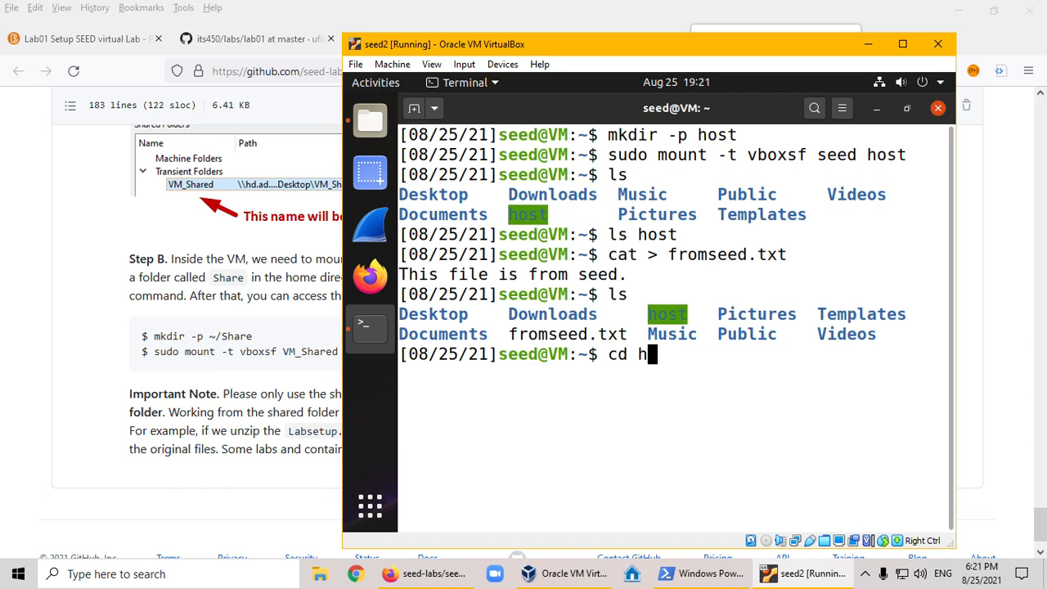
{"action": "key", "text": "BackSpace"}
{"action": "key", "text": "BackSpace"}
{"action": "key", "text": "BackSpace"}
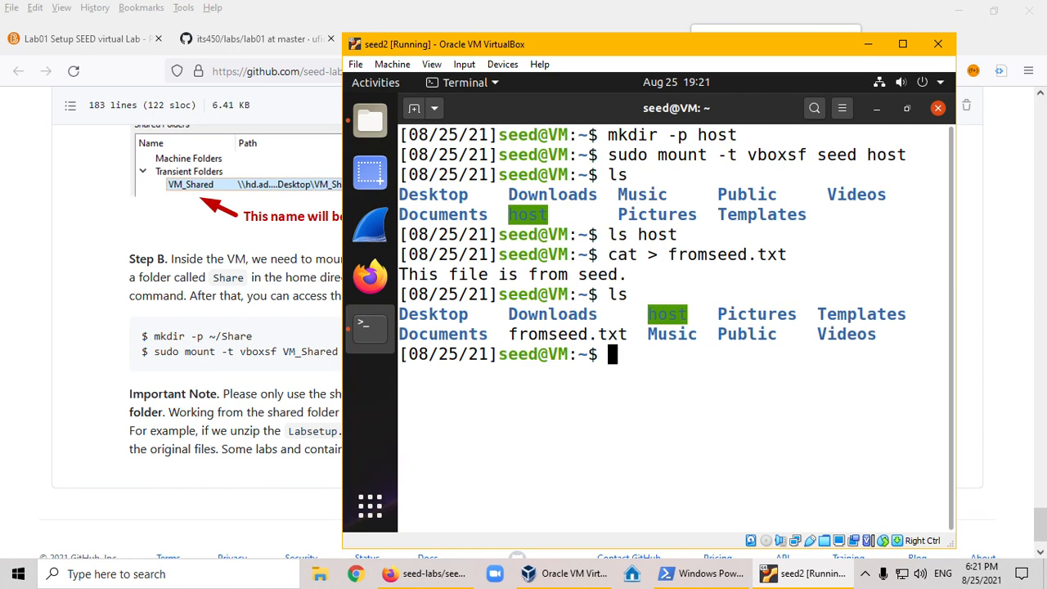
{"action": "type", "text": "mv fr"}
{"action": "key", "text": "Tab"}
{"action": "type", "text": "hos"}
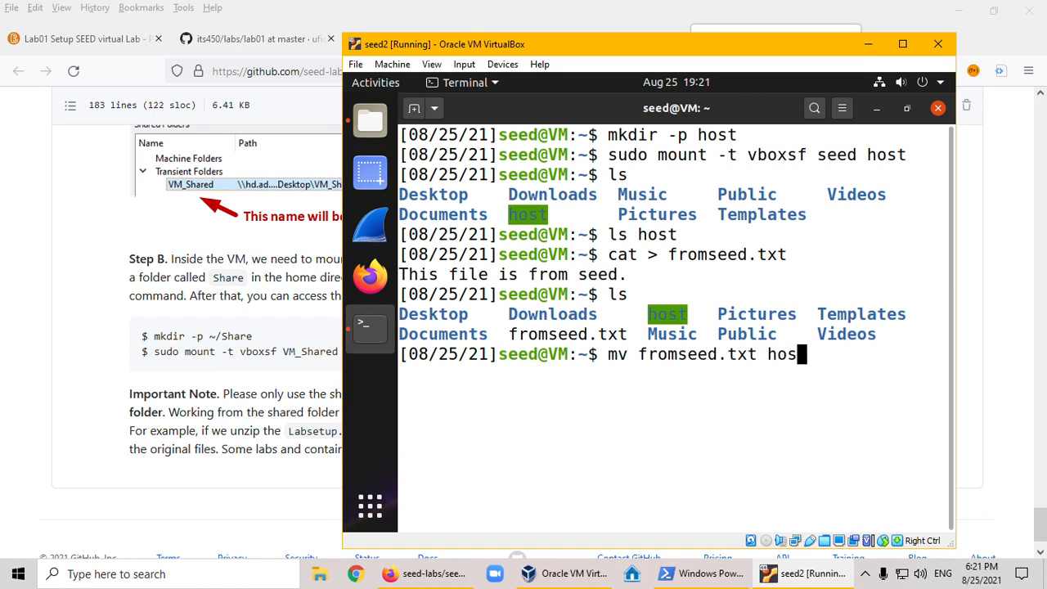
{"action": "key", "text": "Tab"}
{"action": "key", "text": "Return"}
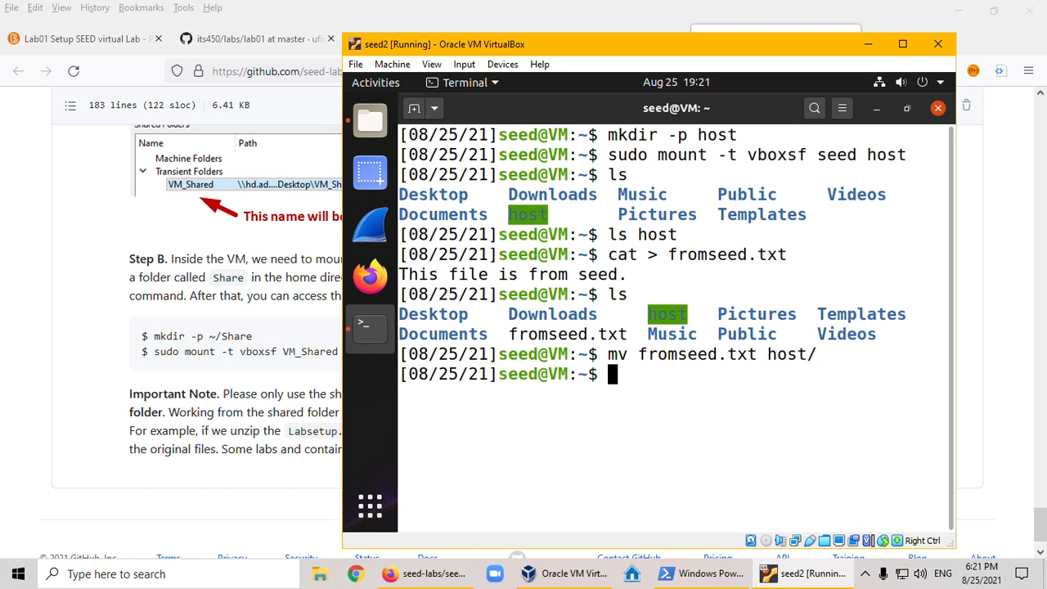
- Change the terminal's working directory to the host folder
{"action": "type", "text": "cd hos"}
{"action": "key", "text": "Tab"}
{"action": "key", "text": "Return"}
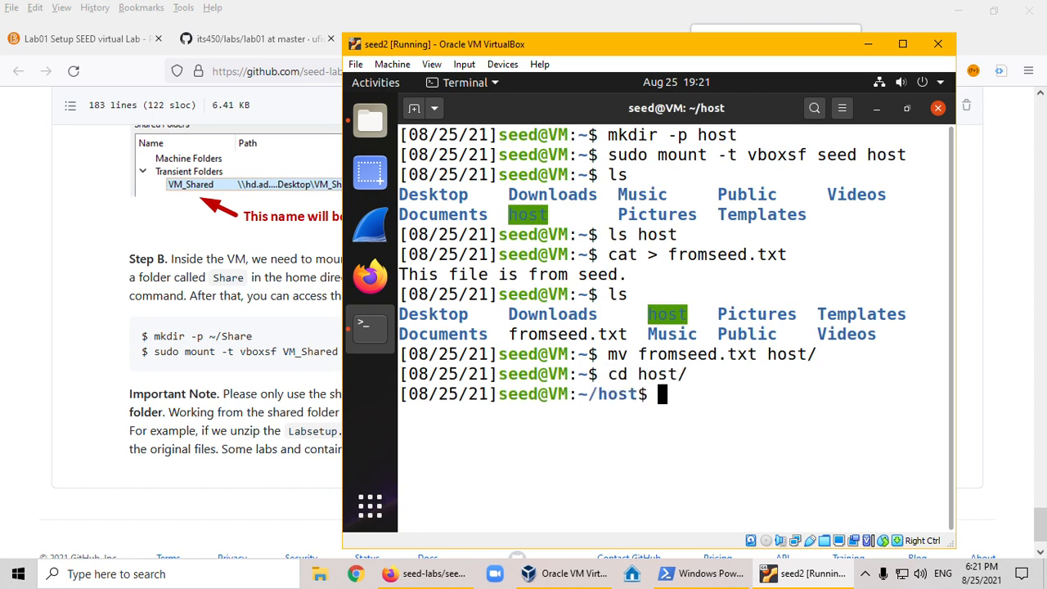
- List the contents of the mounted host folder in the seed2 terminal
{"action": "type", "text": "ls"}
{"action": "key", "text": "Return"}
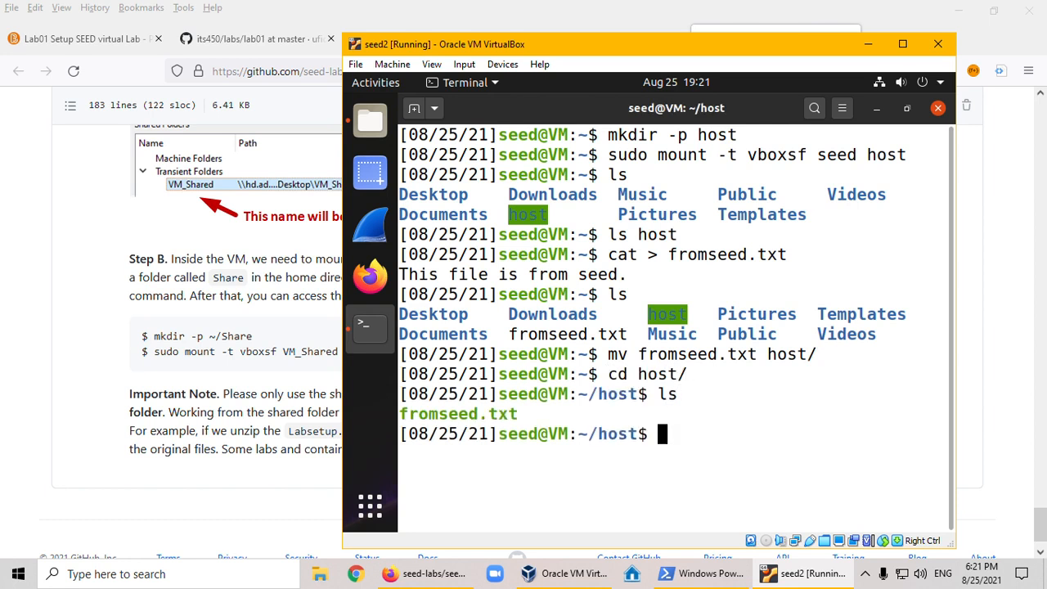
- Switch to File Explorer on the Windows host and open the Temp folder on RamDisk (R:)
{"action": "left_click", "coordinate": [242, 439]}
{"action": "mouse_move", "coordinate": [385, 571]}
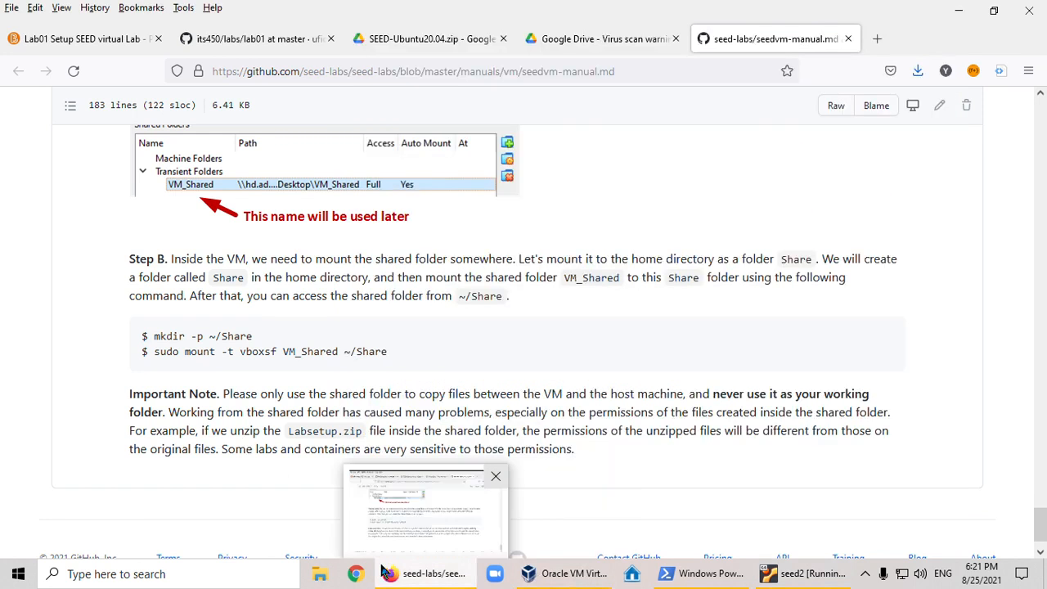
{"action": "left_click", "coordinate": [319, 575]}
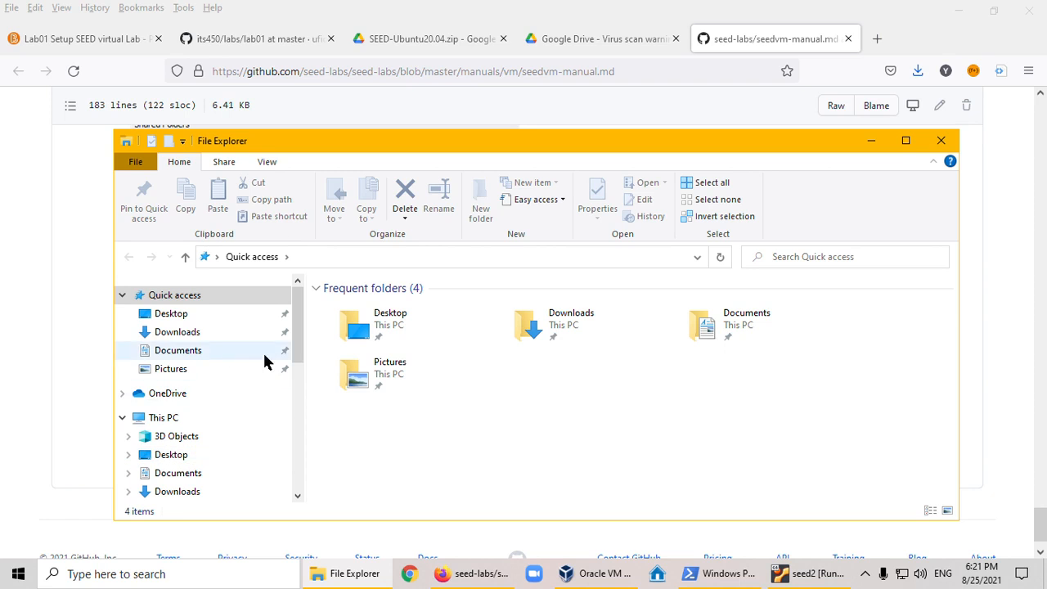
{"action": "scroll", "coordinate": [245, 393], "scroll_direction": "down", "scroll_amount": 2}
{"action": "scroll", "coordinate": [205, 470], "scroll_direction": "down", "scroll_amount": 2}
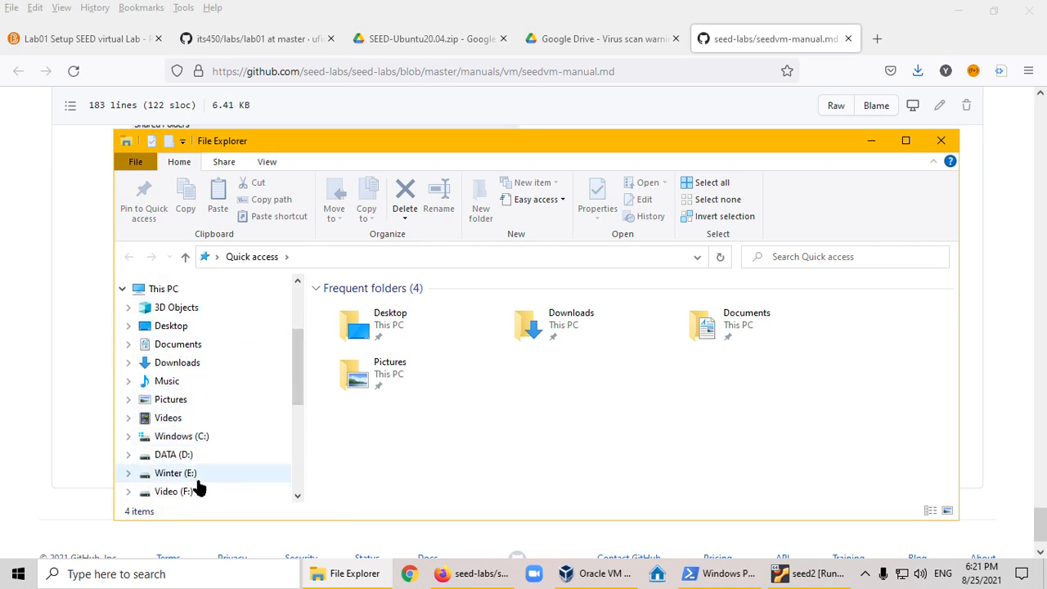
{"action": "scroll", "coordinate": [185, 468], "scroll_direction": "down", "scroll_amount": 1}
{"action": "left_click", "coordinate": [179, 468]}
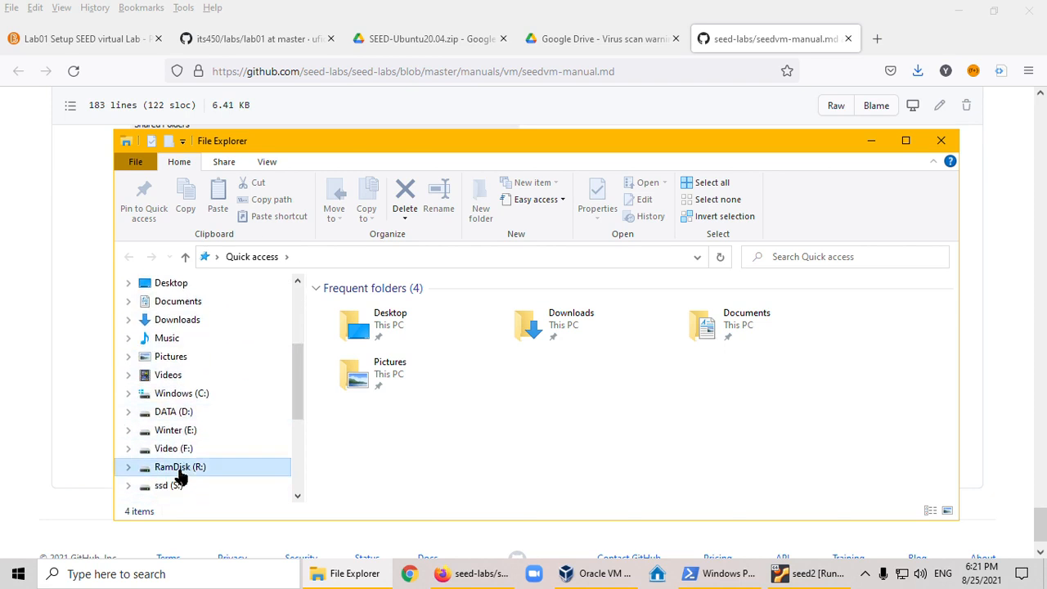
{"action": "double_click", "coordinate": [344, 321]}
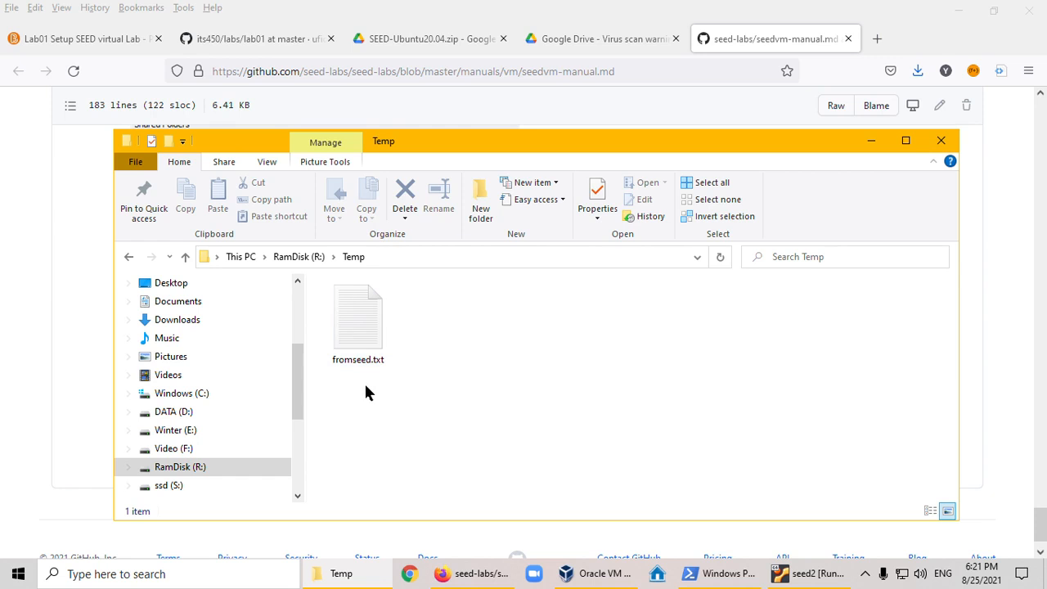
- Open fromseed.txt in Notepad to read its text, and close it again
{"action": "right_click", "coordinate": [350, 323]}
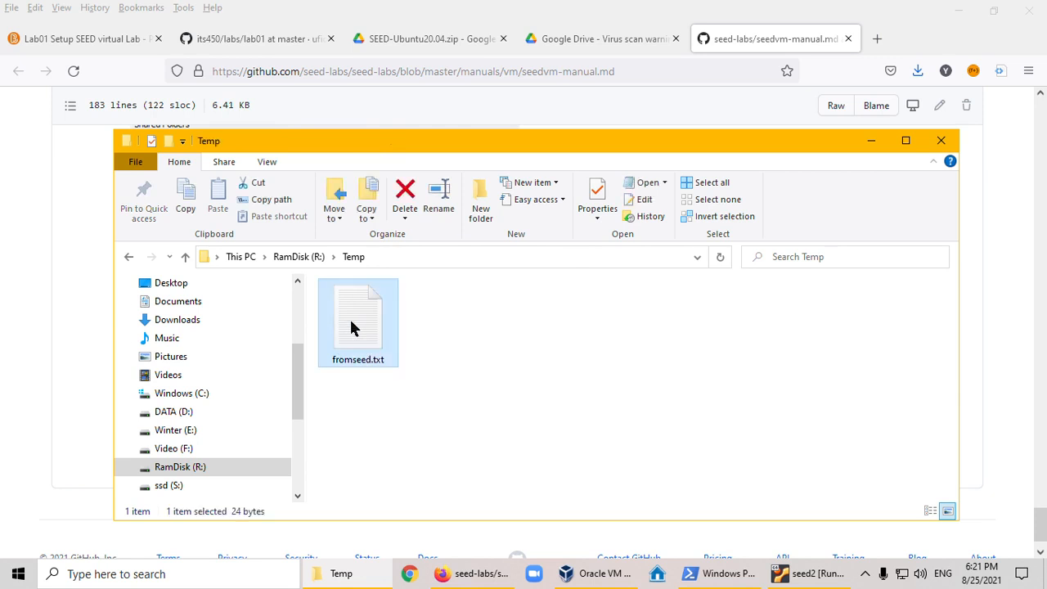
{"action": "left_click", "coordinate": [435, 237]}
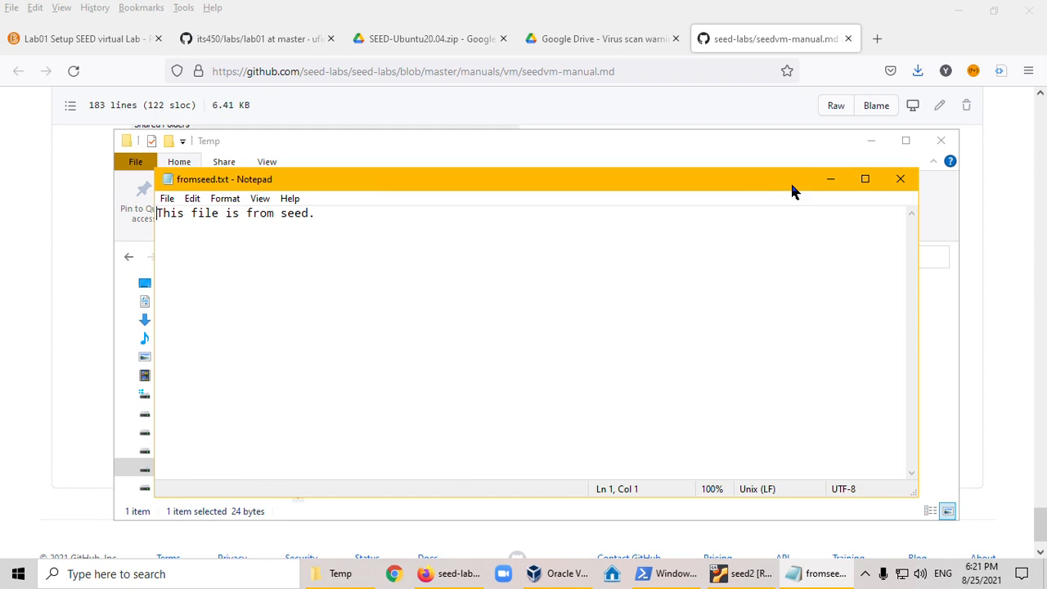
{"action": "left_click", "coordinate": [900, 178]}
{"action": "left_click", "coordinate": [555, 335]}
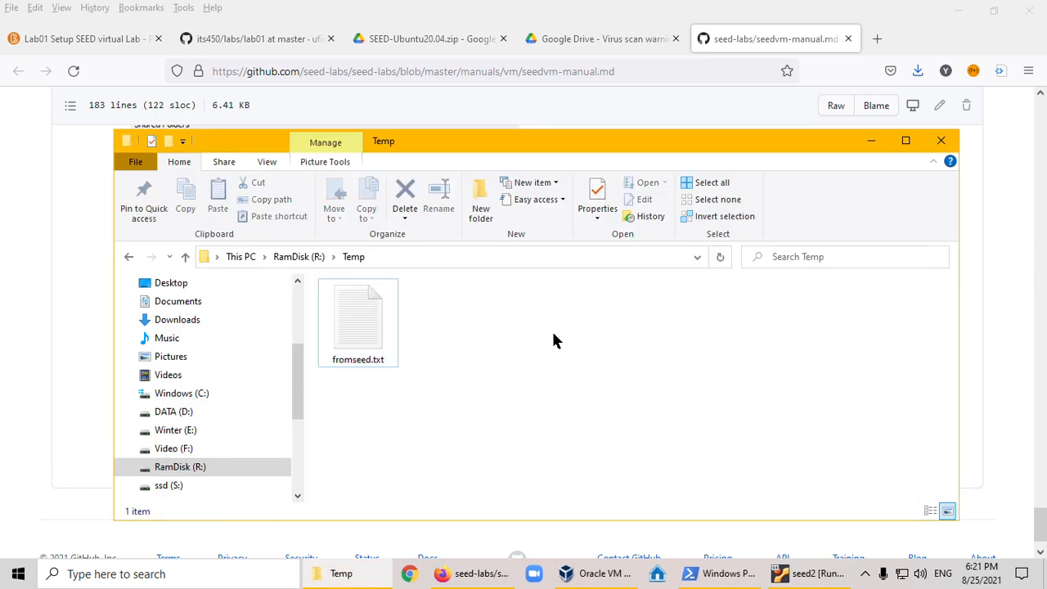
- Create a new text document named fromhost.txt in the Temp folder
{"action": "right_click", "coordinate": [466, 321]}
{"action": "mouse_move", "coordinate": [570, 280]}
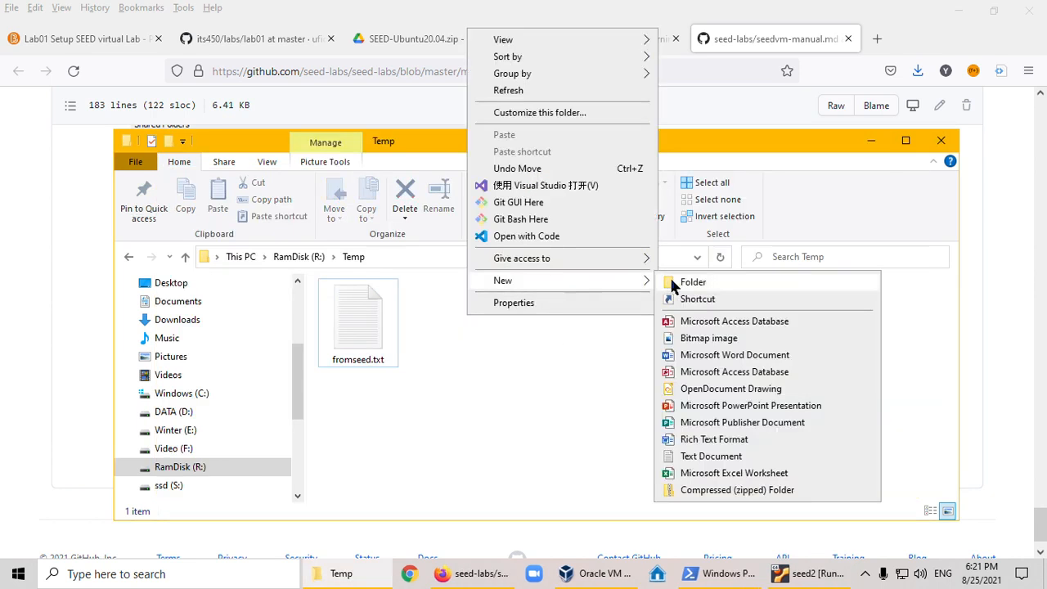
{"action": "left_click", "coordinate": [743, 461]}
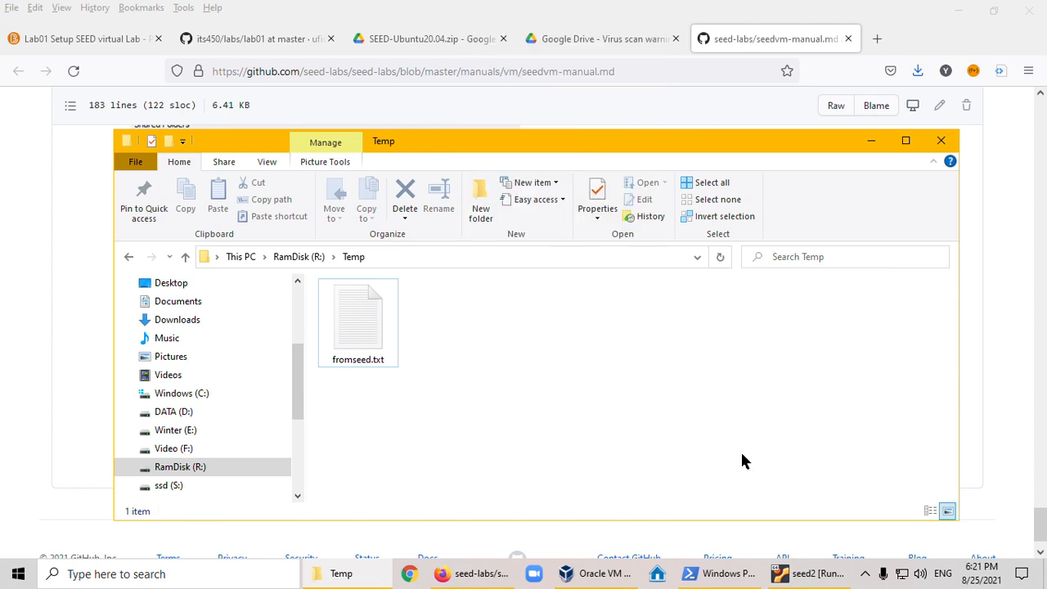
{"action": "type", "text": "fromhos"}
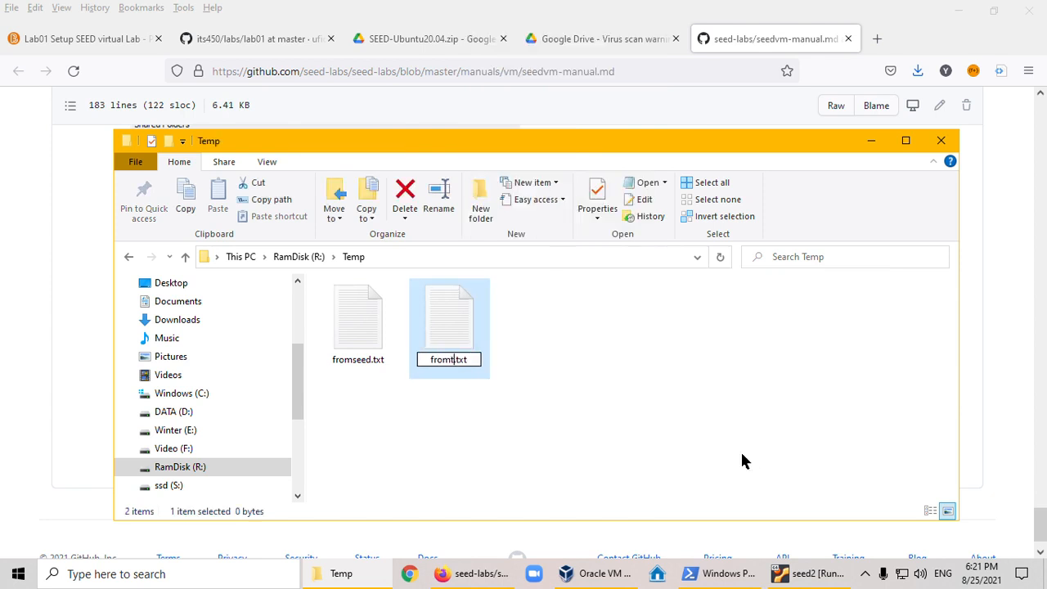
{"action": "type", "text": "t"}
{"action": "key", "text": "Return"}
{"action": "key", "text": "Return"}
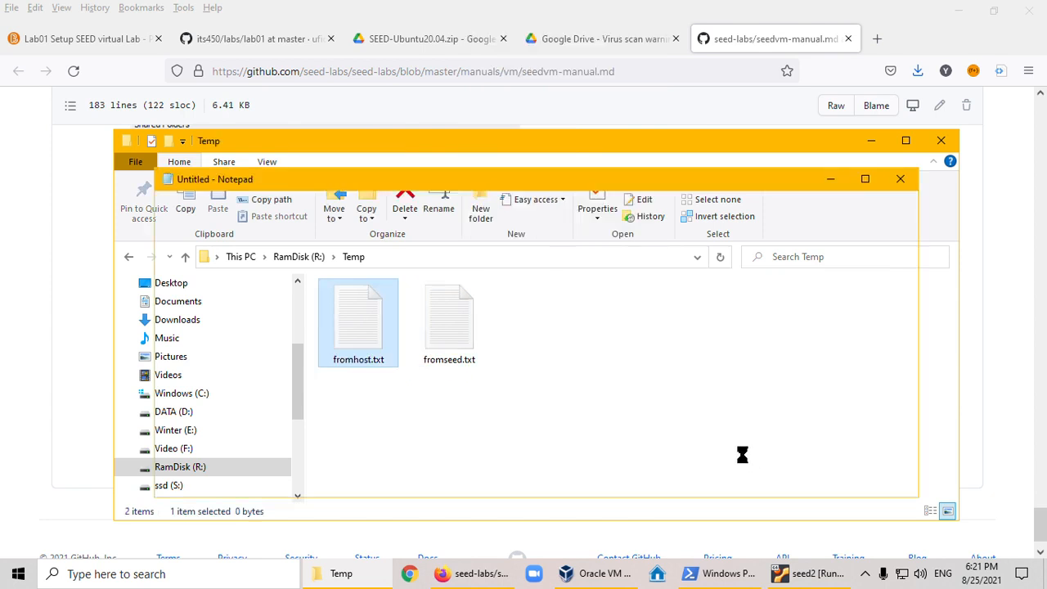
- Write "This file is from host." in fromhost.txt, save the file and close Notepad
{"action": "type", "text": "This fi"}
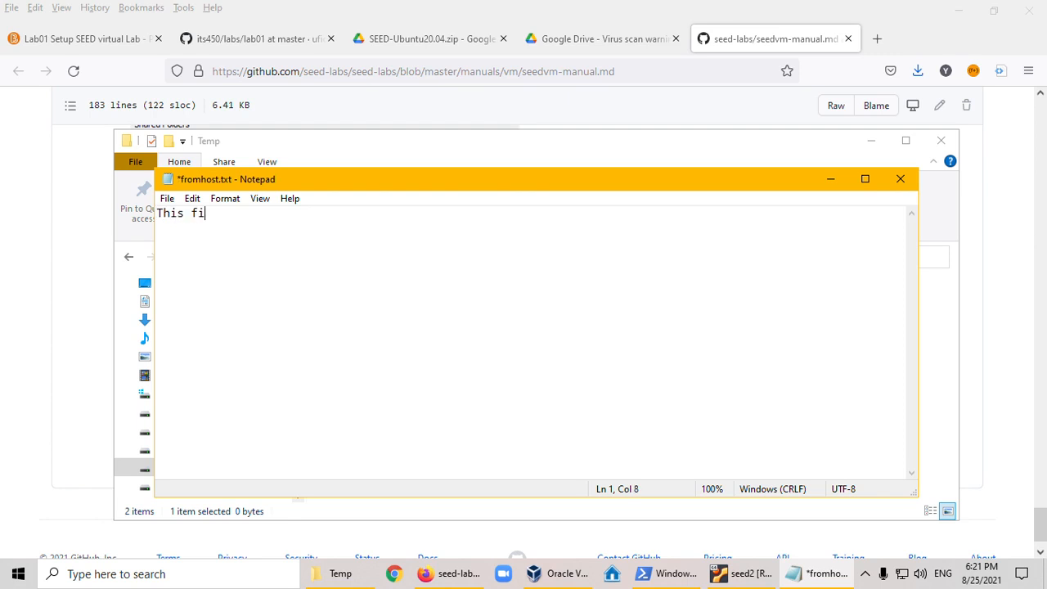
{"action": "type", "text": "le is from host."}
{"action": "key", "text": "ctrl+s"}
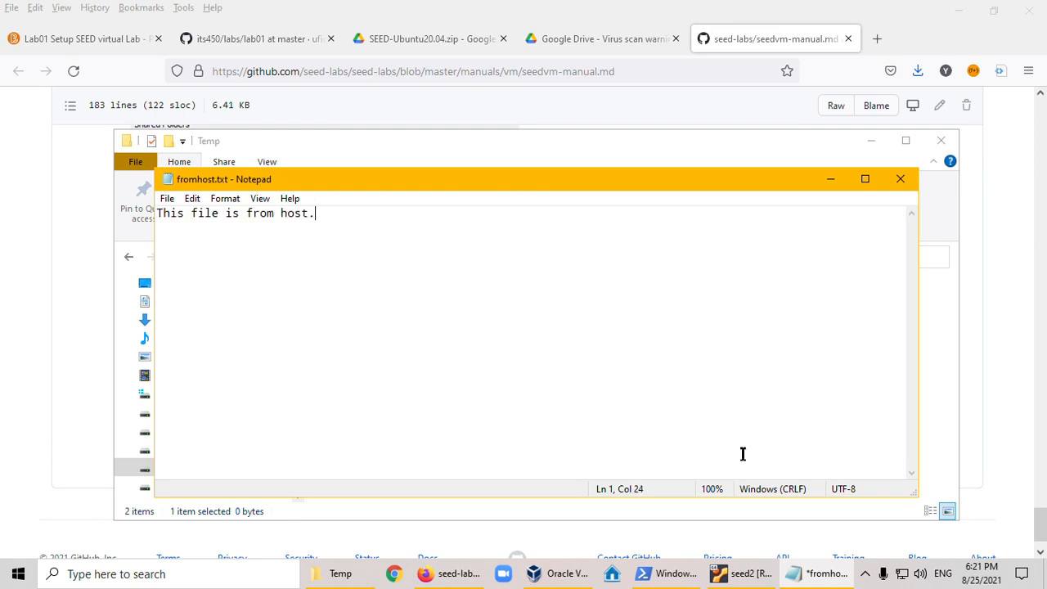
{"action": "left_click", "coordinate": [899, 178]}
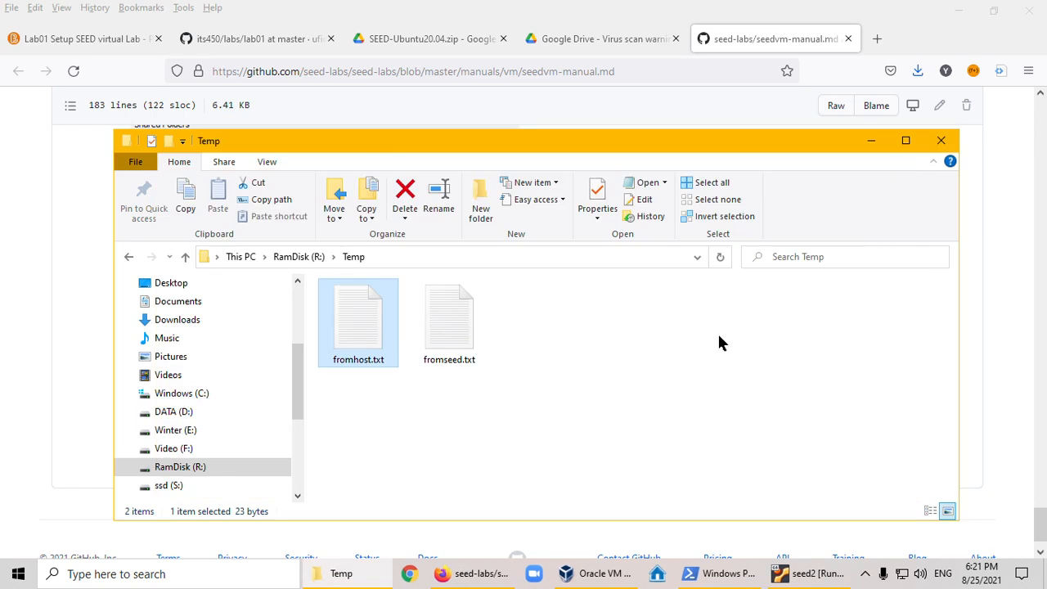
- Switch to the seed2 virtual machine's terminal, list the host folder and display fromhost.txt with cat
{"action": "left_click", "coordinate": [791, 574]}
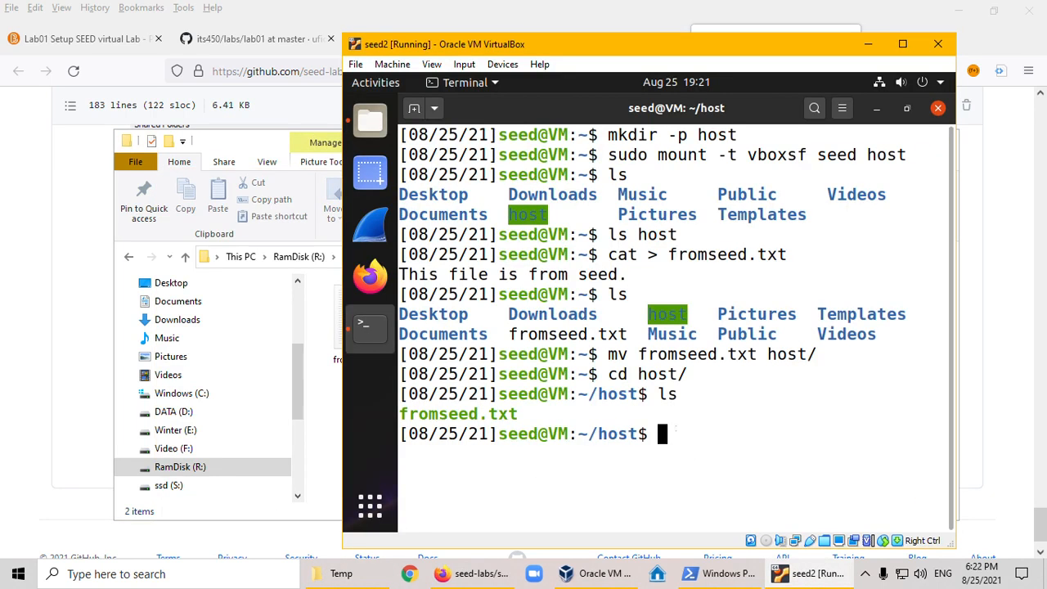
{"action": "type", "text": "ls"}
{"action": "key", "text": "Return"}
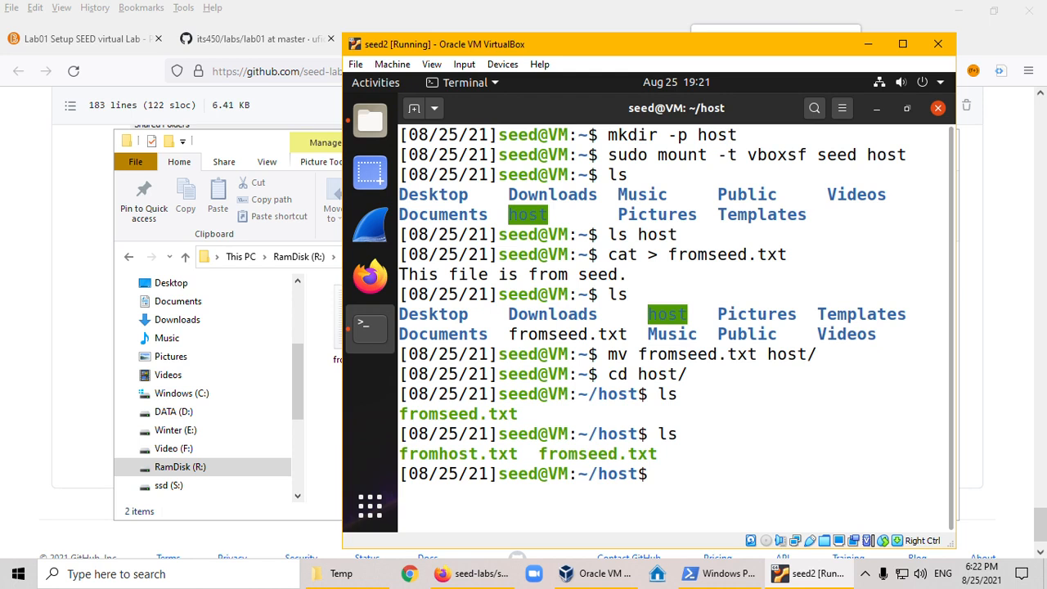
{"action": "type", "text": "cat from"}
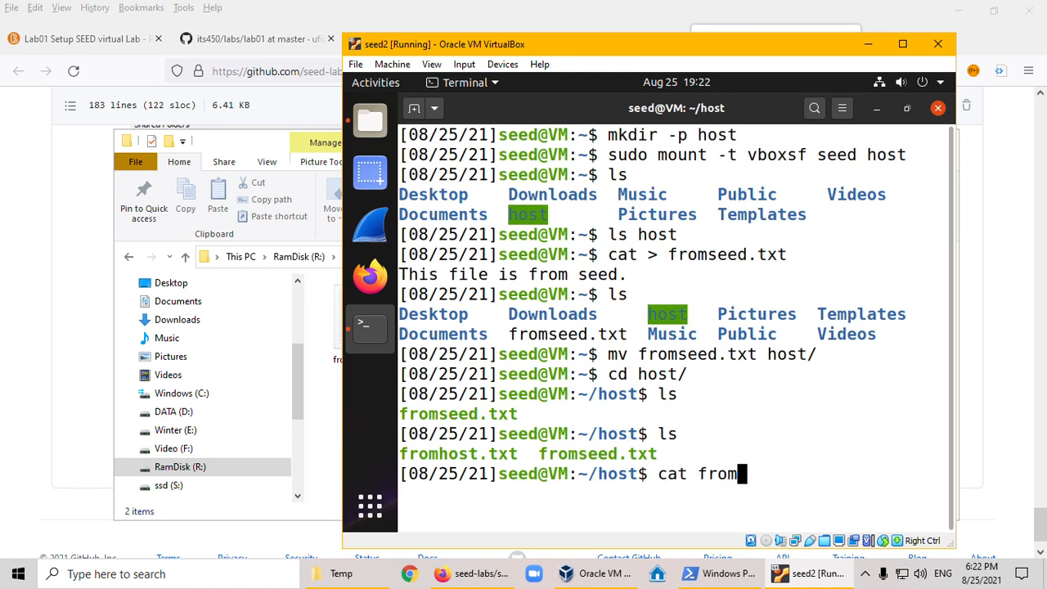
{"action": "type", "text": "h"}
{"action": "key", "text": "Tab"}
{"action": "key", "text": "Return"}
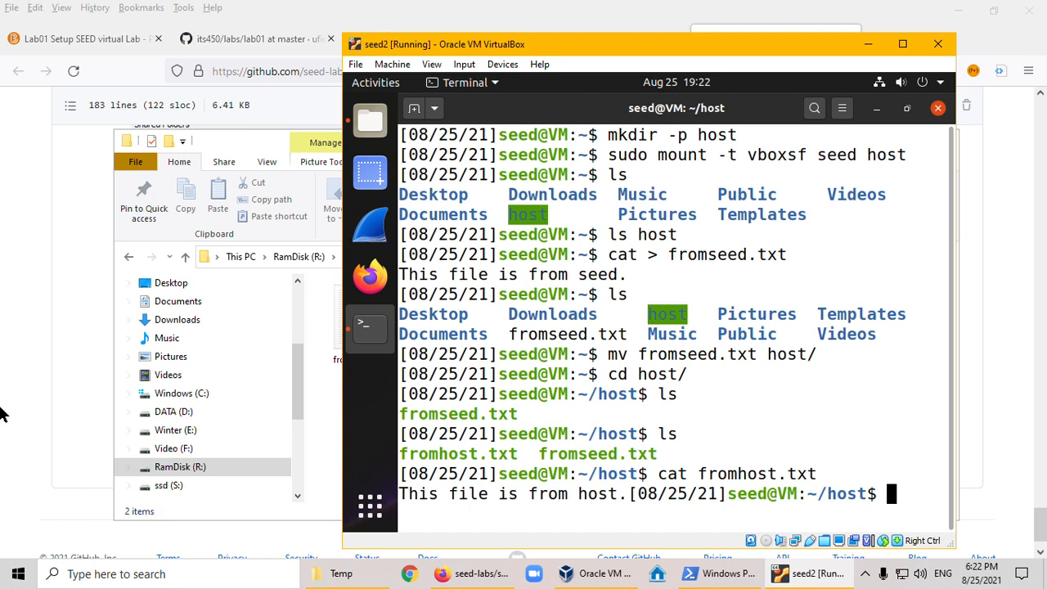
- Close the Terminal window inside the seed2 virtual machine
{"action": "left_click", "coordinate": [26, 368]}
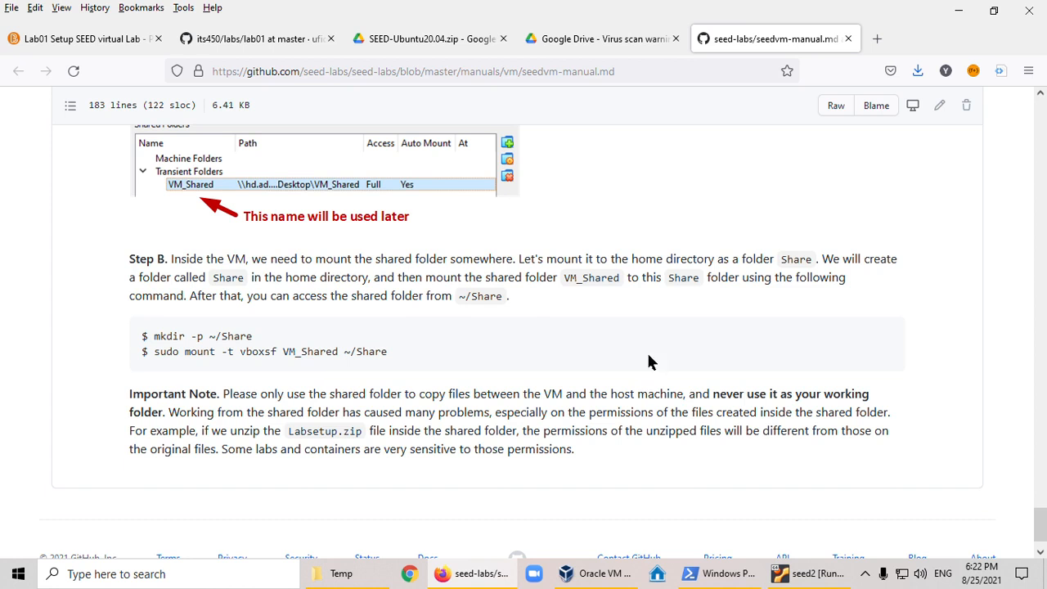
{"action": "left_click", "coordinate": [805, 577]}
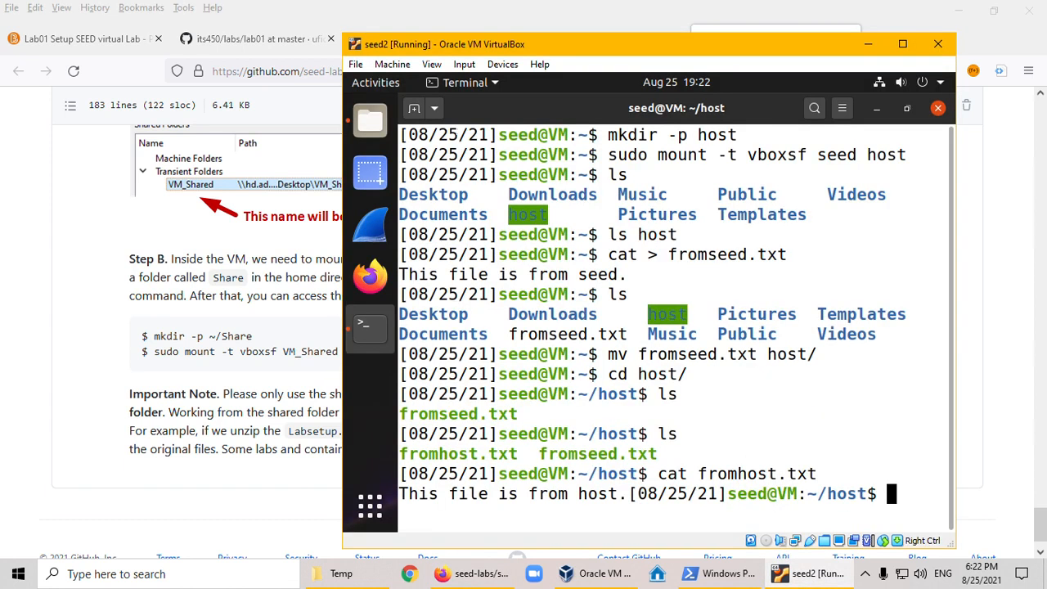
{"action": "left_click", "coordinate": [938, 108]}
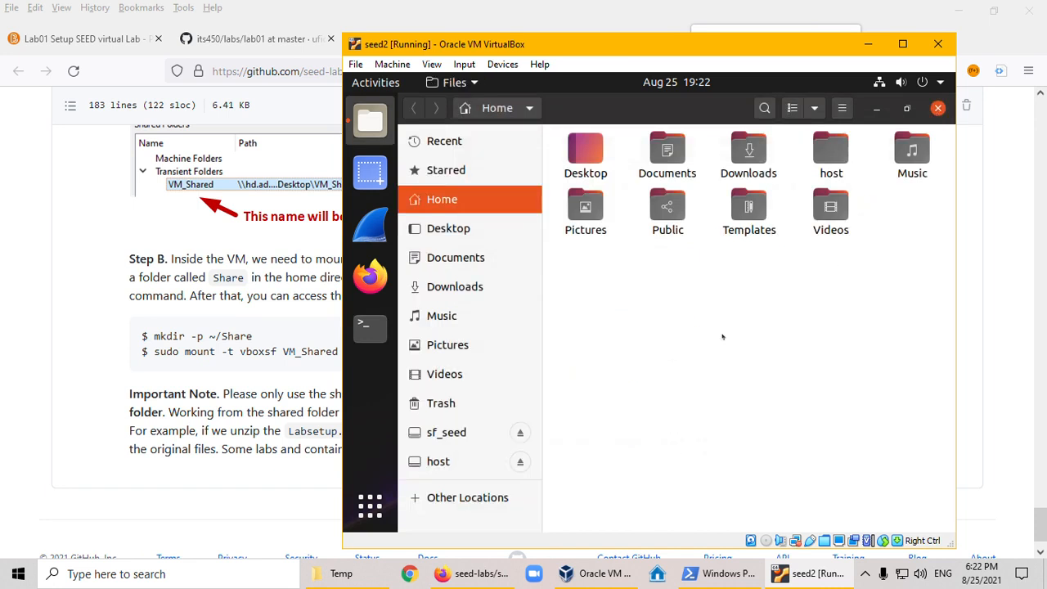
- Put the seed2 virtual machine in full-screen mode and close its Files window
{"action": "left_click_drag", "start_coordinate": [538, 46], "coordinate": [483, 41]}
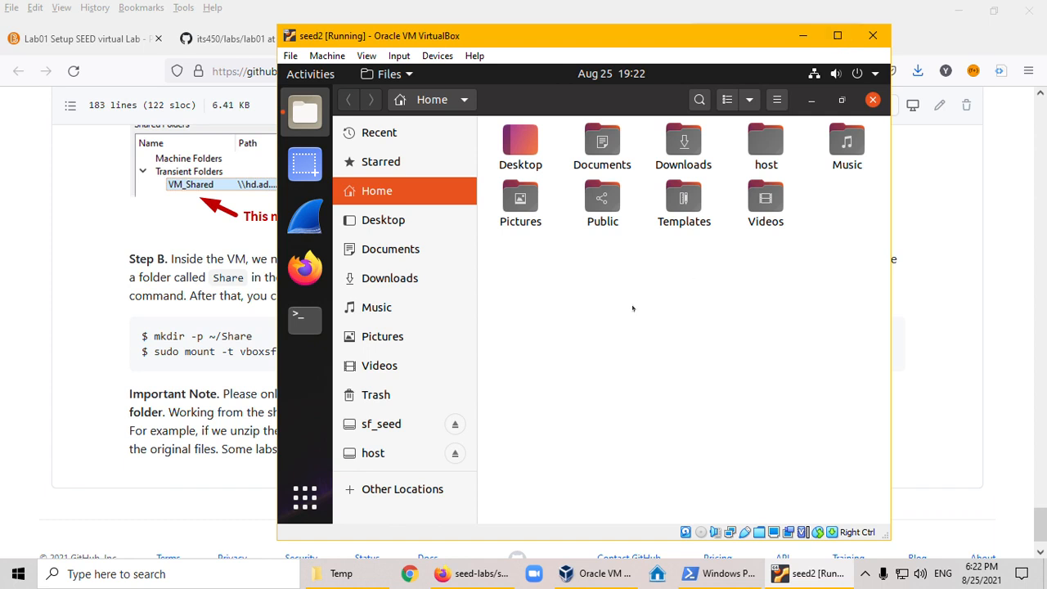
{"action": "key", "text": "Control_R+f"}
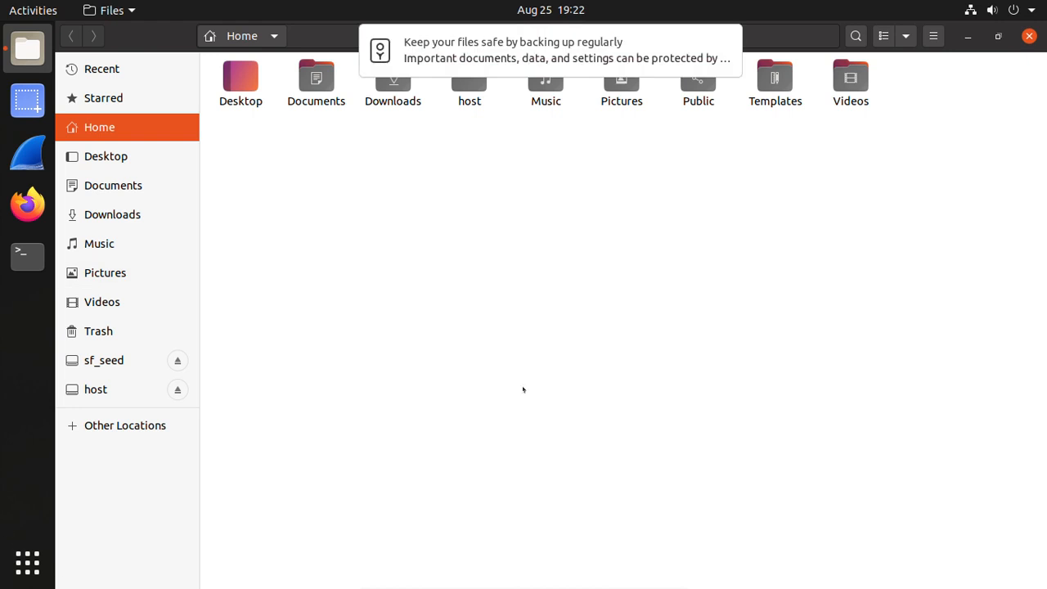
{"action": "left_click", "coordinate": [1028, 38]}
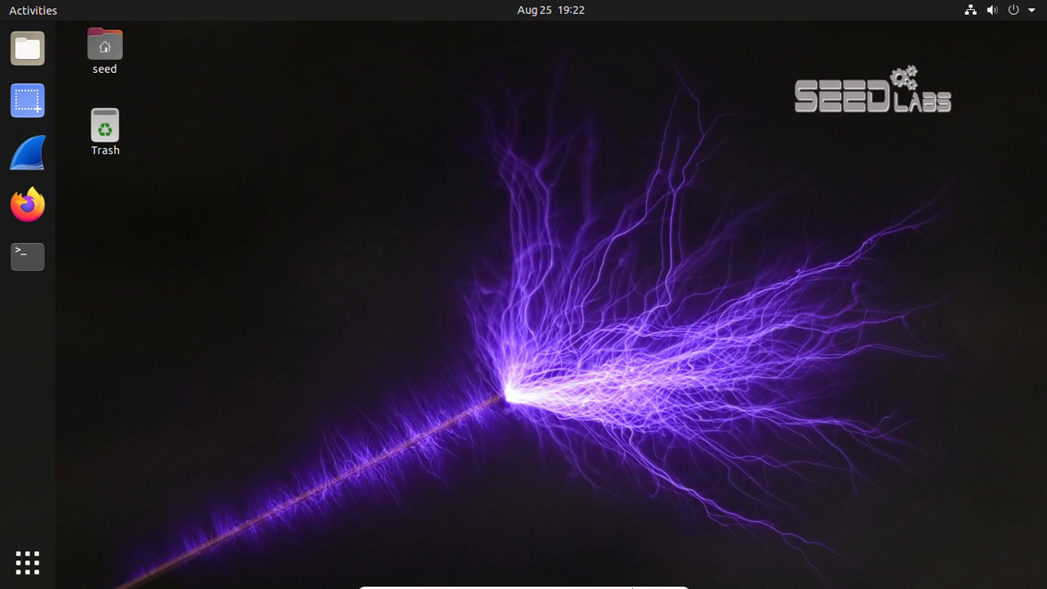
- Minimize the virtual machine and review the lab-environment item in the Report section of the its450 lab01 page in Firefox
{"action": "mouse_move", "coordinate": [636, 584]}
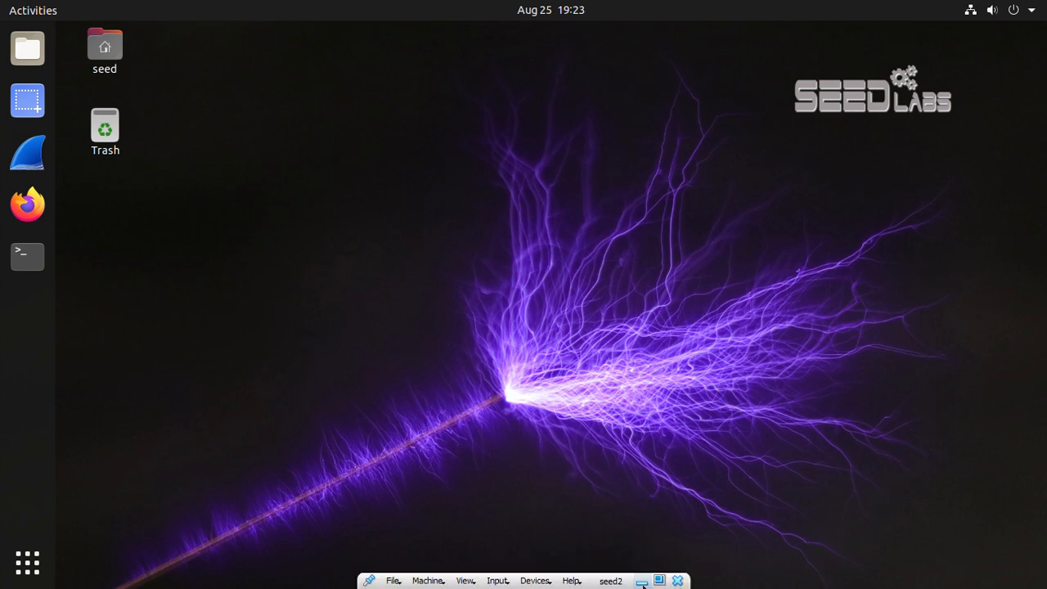
{"action": "left_click", "coordinate": [642, 577]}
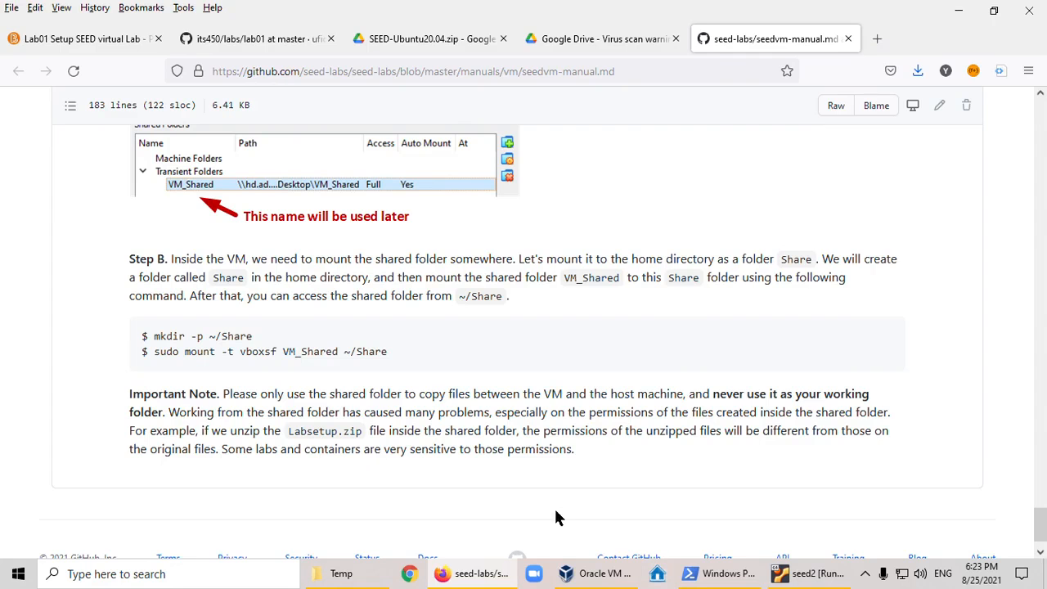
{"action": "left_click", "coordinate": [234, 38]}
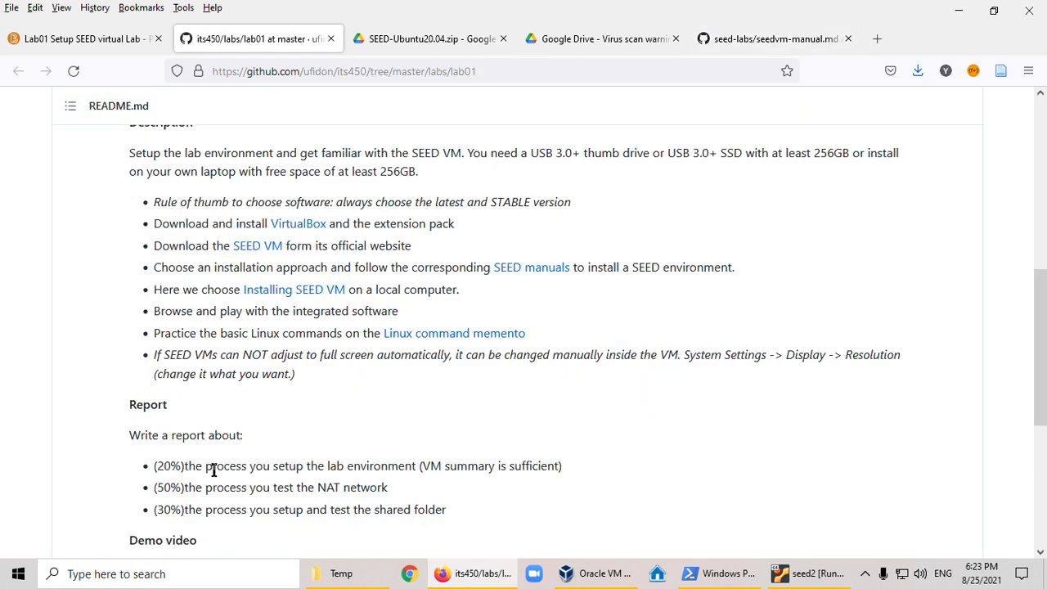
{"action": "left_click_drag", "start_coordinate": [277, 472], "coordinate": [519, 465]}
{"action": "left_click", "coordinate": [423, 465]}
{"action": "left_click", "coordinate": [551, 459]}
{"action": "scroll", "coordinate": [605, 417], "scroll_direction": "down", "scroll_amount": 1}
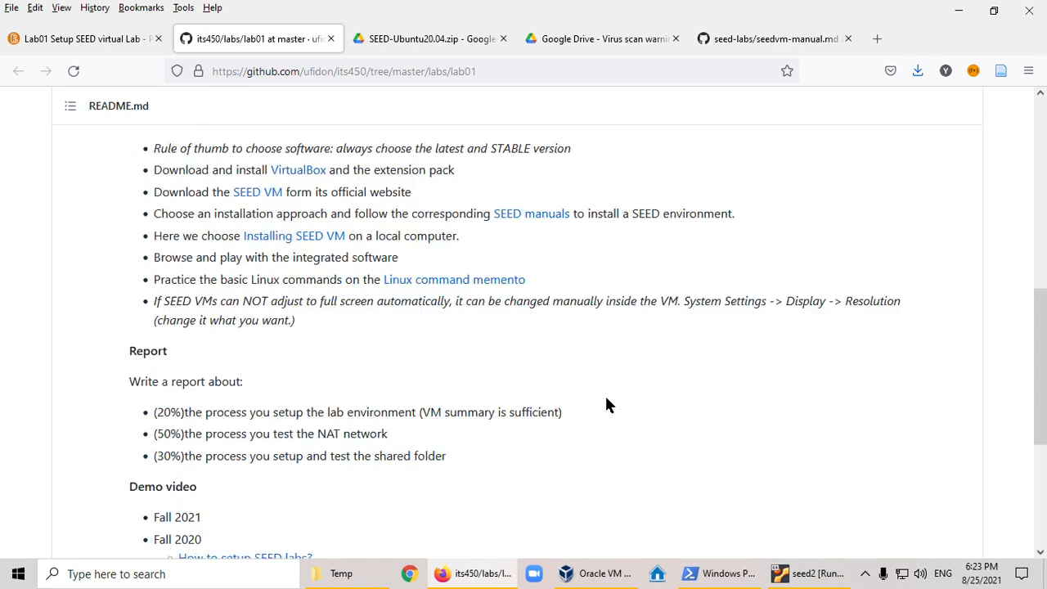
- View the seed2 summary in VirtualBox Manager and review the NAT network and shared folder report items on the lab01 page
{"action": "left_click", "coordinate": [569, 573]}
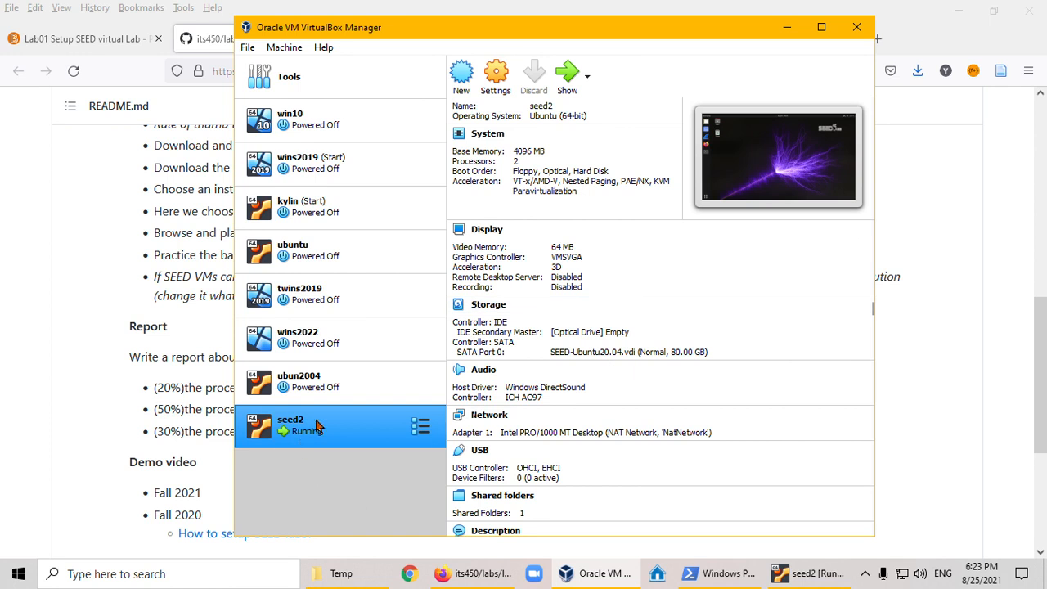
{"action": "left_click_drag", "start_coordinate": [195, 387], "coordinate": [297, 390]}
{"action": "left_click", "coordinate": [467, 407]}
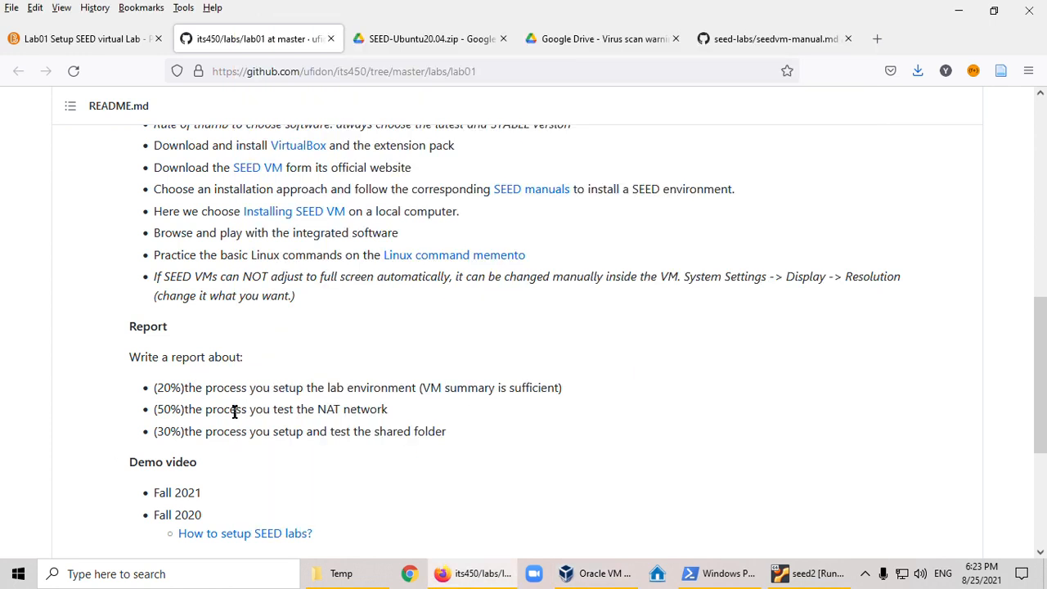
{"action": "left_click_drag", "start_coordinate": [185, 409], "coordinate": [344, 410]}
{"action": "left_click", "coordinate": [331, 409]}
{"action": "left_click", "coordinate": [458, 436]}
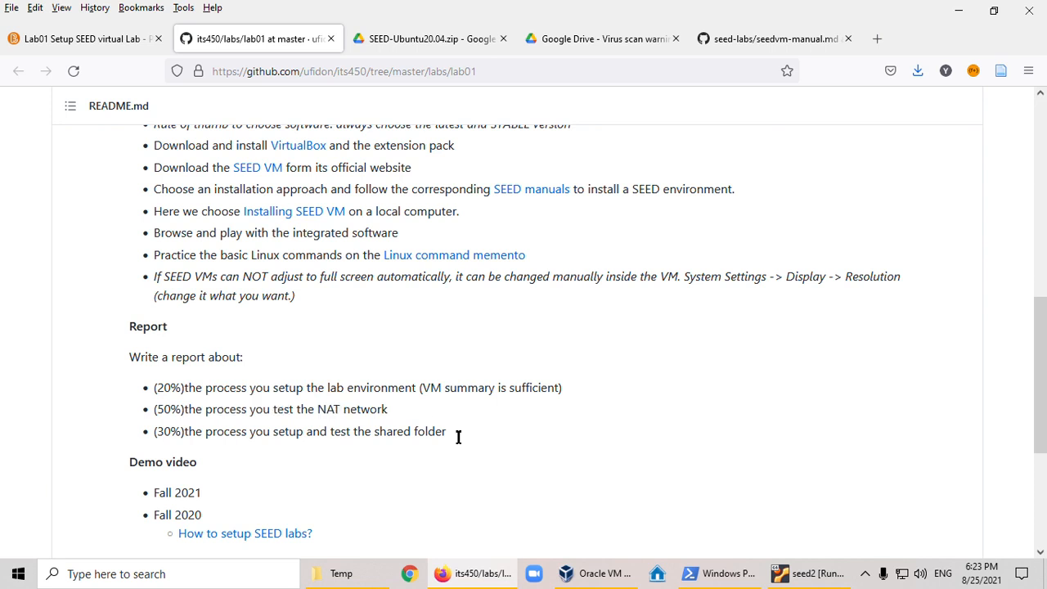
- Switch to the seed2 virtual machine, open a terminal from its desktop, and change to the home directory
{"action": "left_click", "coordinate": [808, 576]}
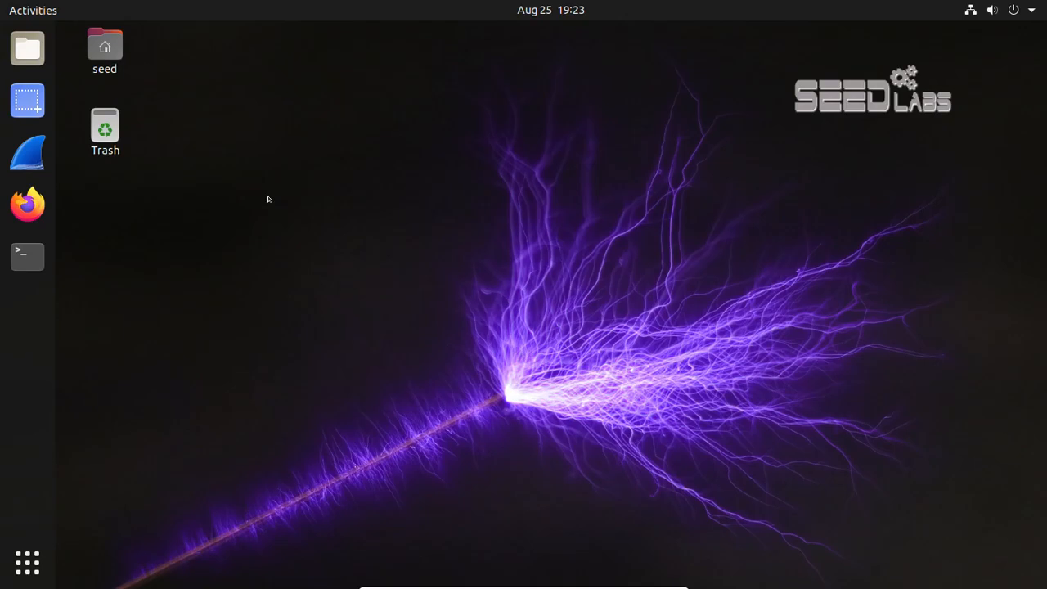
{"action": "right_click", "coordinate": [341, 181]}
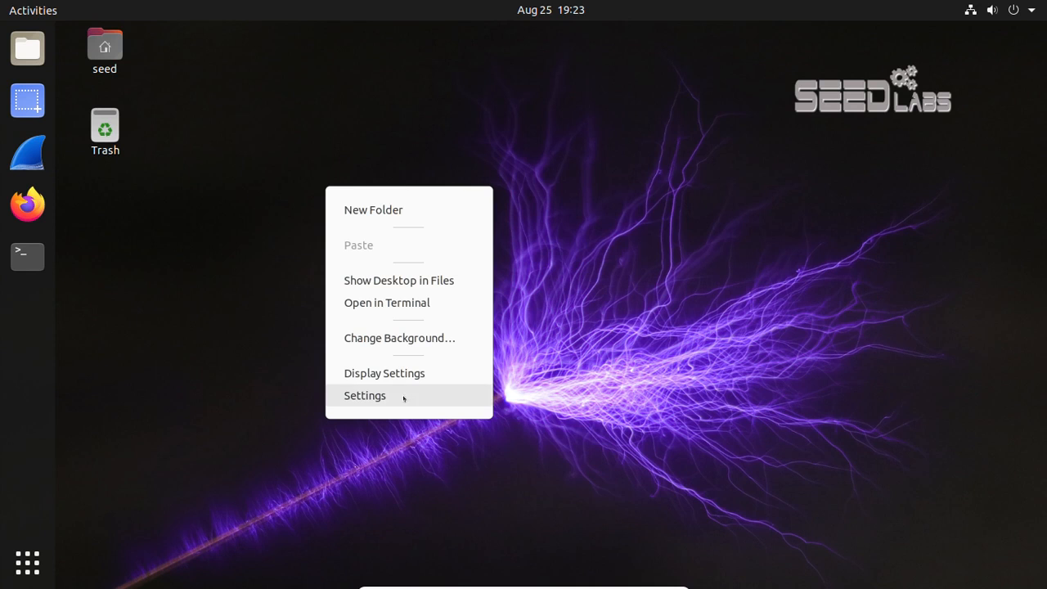
{"action": "left_click", "coordinate": [419, 306]}
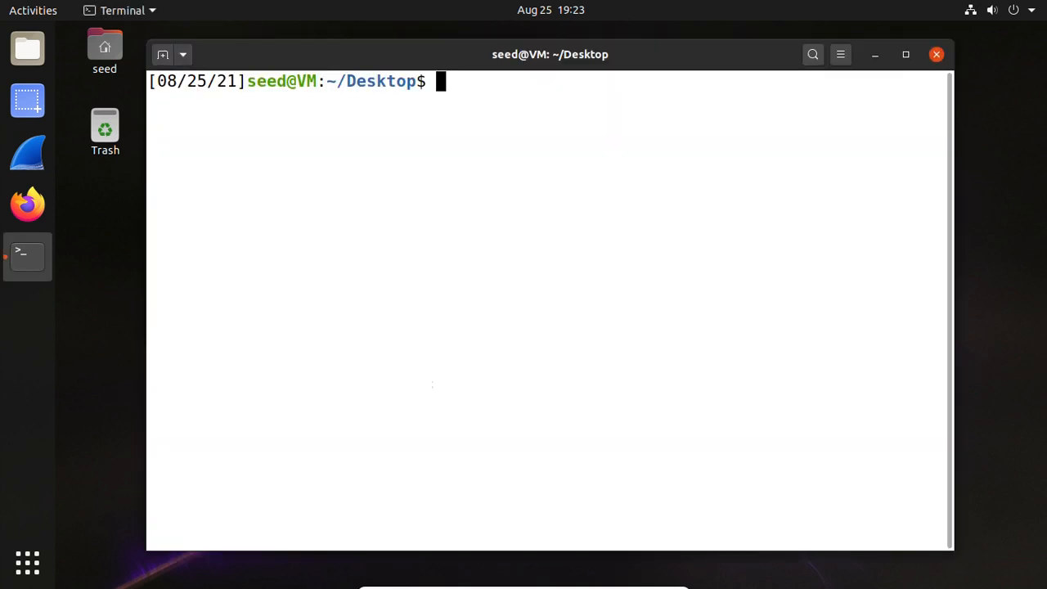
{"action": "type", "text": "cd"}
{"action": "key", "text": "Return"}
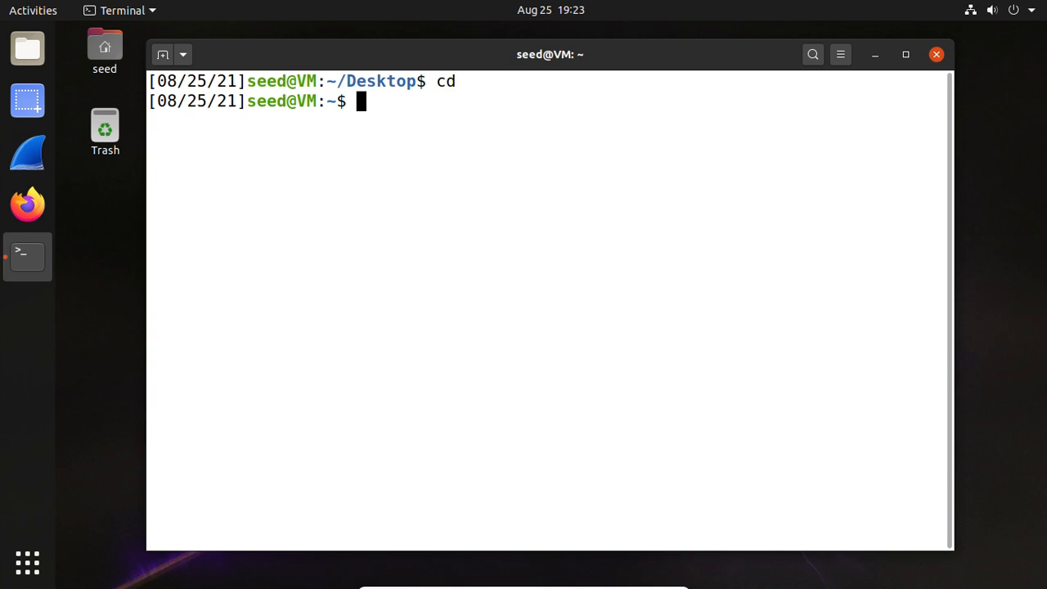
- Show the usage help of the ip command, run ip address, and highlight the inet address of enp0s3
{"action": "type", "text": "ip"}
{"action": "key", "text": "Return"}
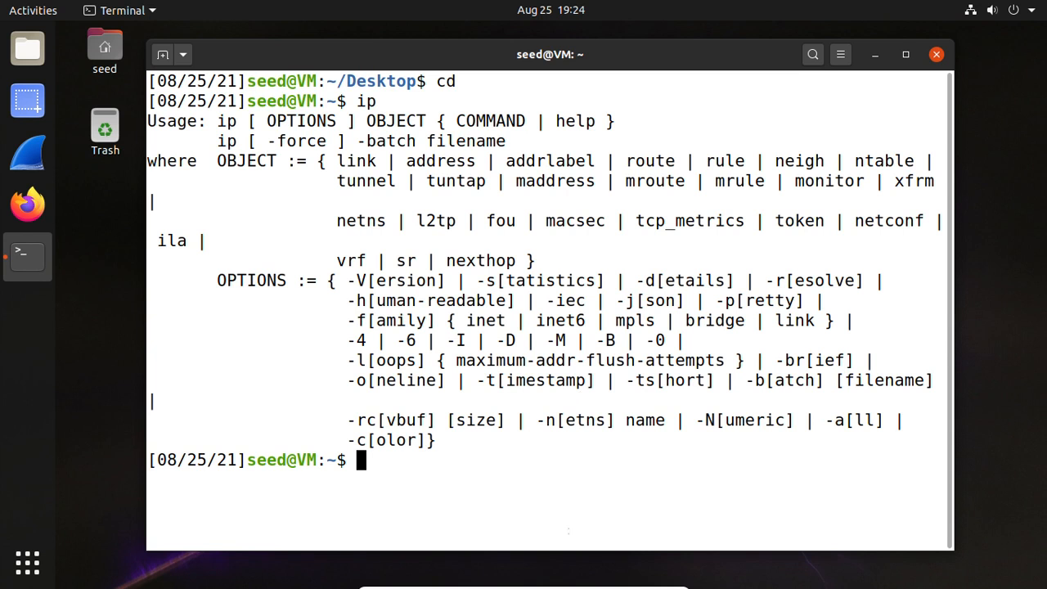
{"action": "type", "text": "ip ad"}
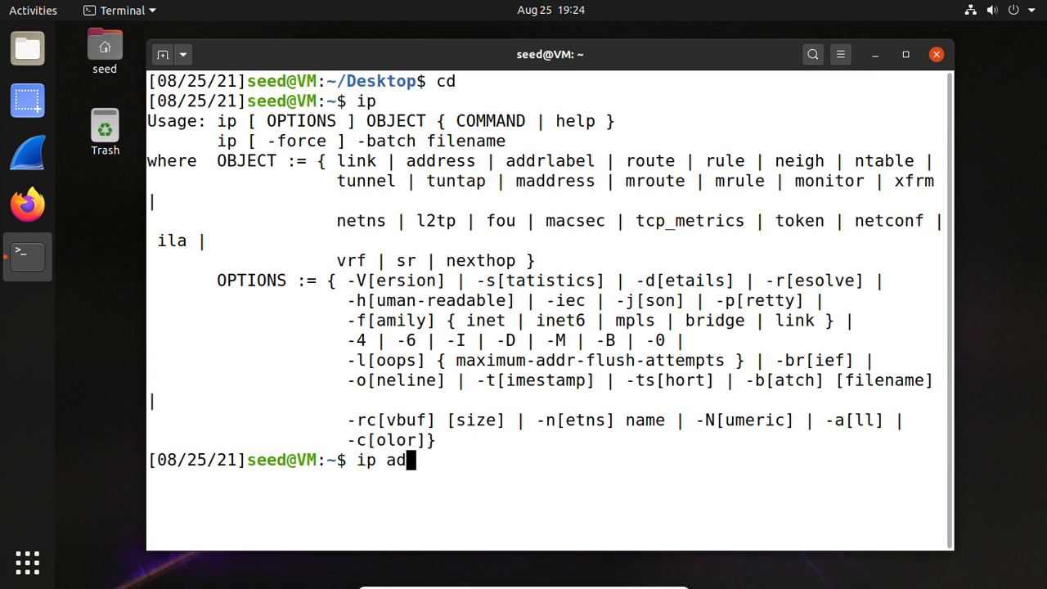
{"action": "type", "text": "dress"}
{"action": "key", "text": "Return"}
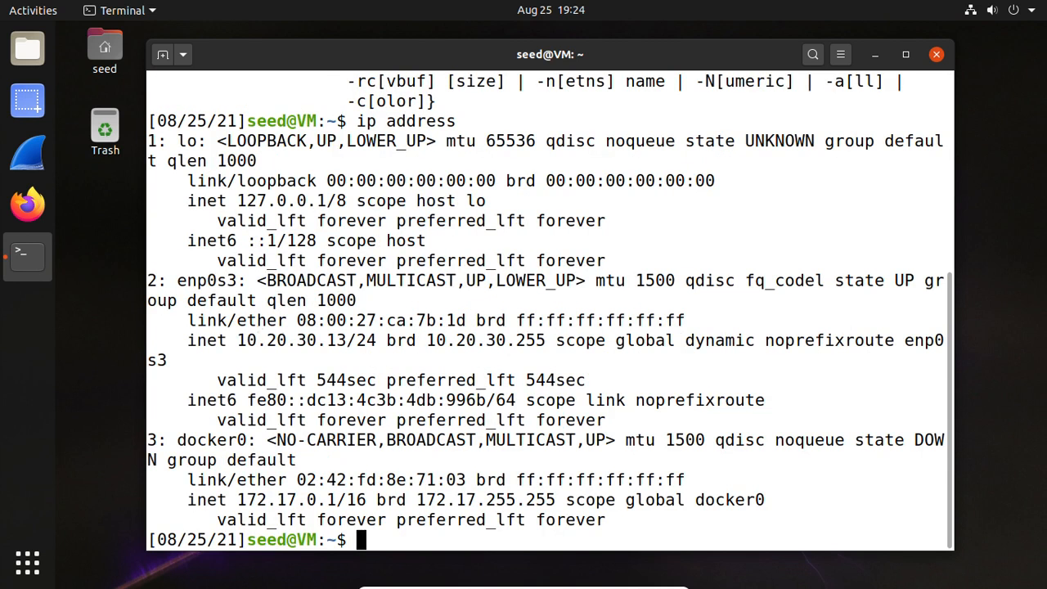
{"action": "left_click_drag", "start_coordinate": [234, 340], "coordinate": [370, 340]}
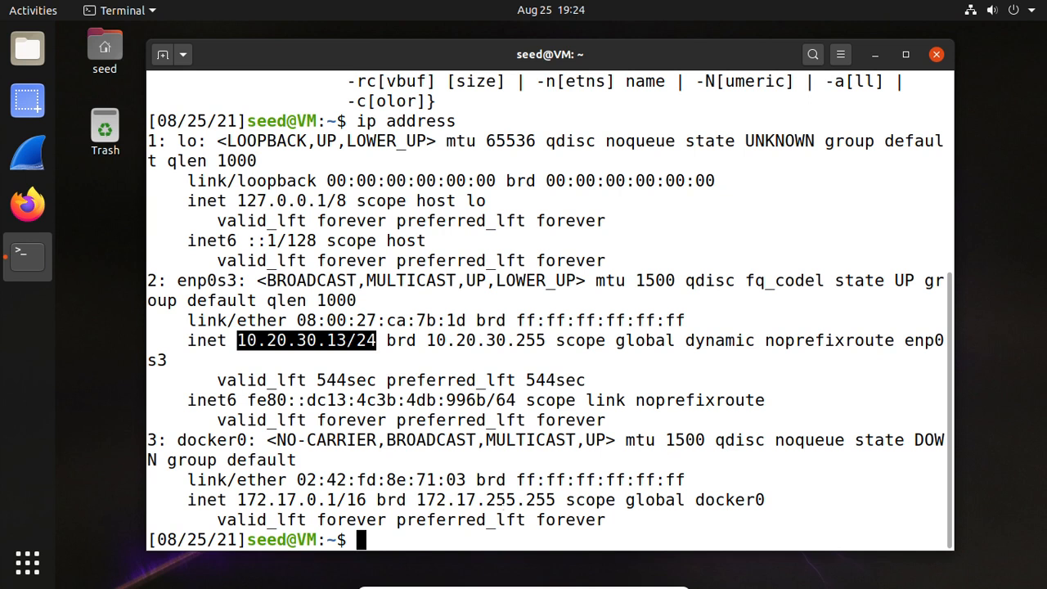
{"action": "left_click", "coordinate": [513, 524]}
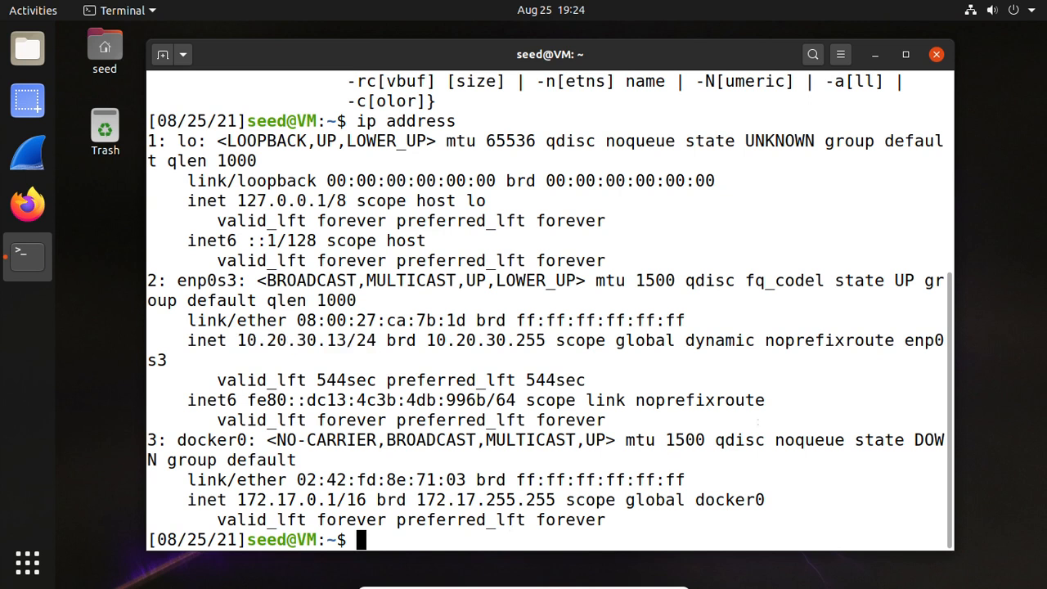
- Test the virtual machine's NAT network by pinging google.com, and stop the ping after a few replies
{"action": "type", "text": "ping "}
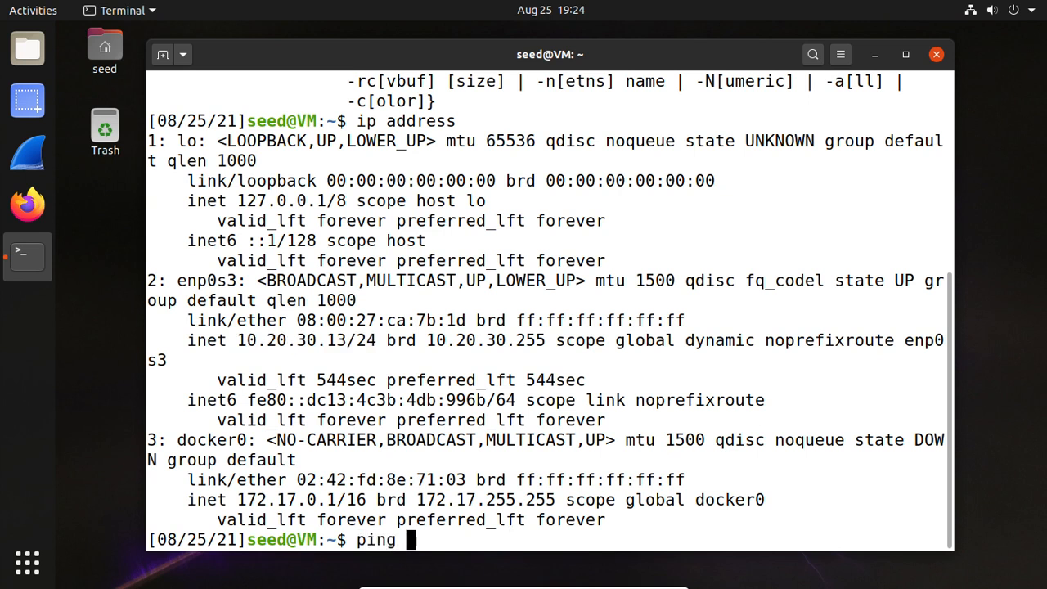
{"action": "type", "text": "google.com"}
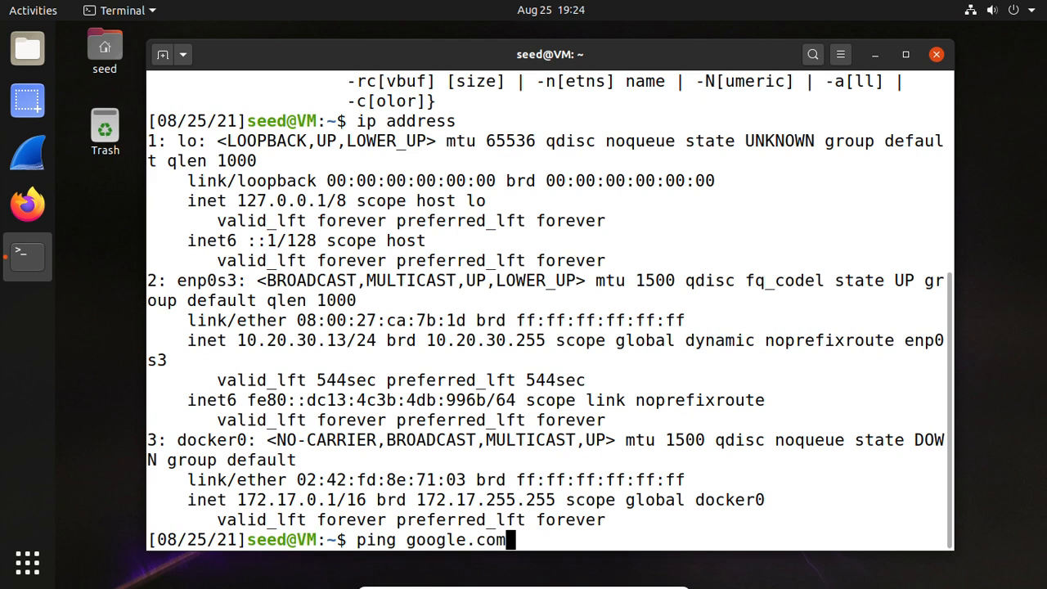
{"action": "key", "text": "Return"}
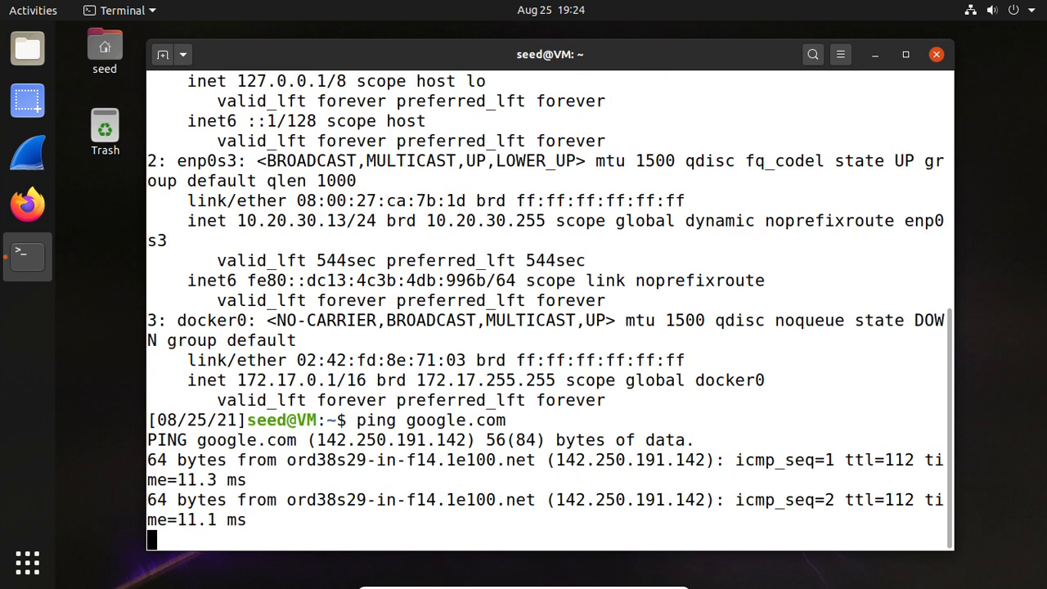
{"action": "key", "text": "ctrl+c"}
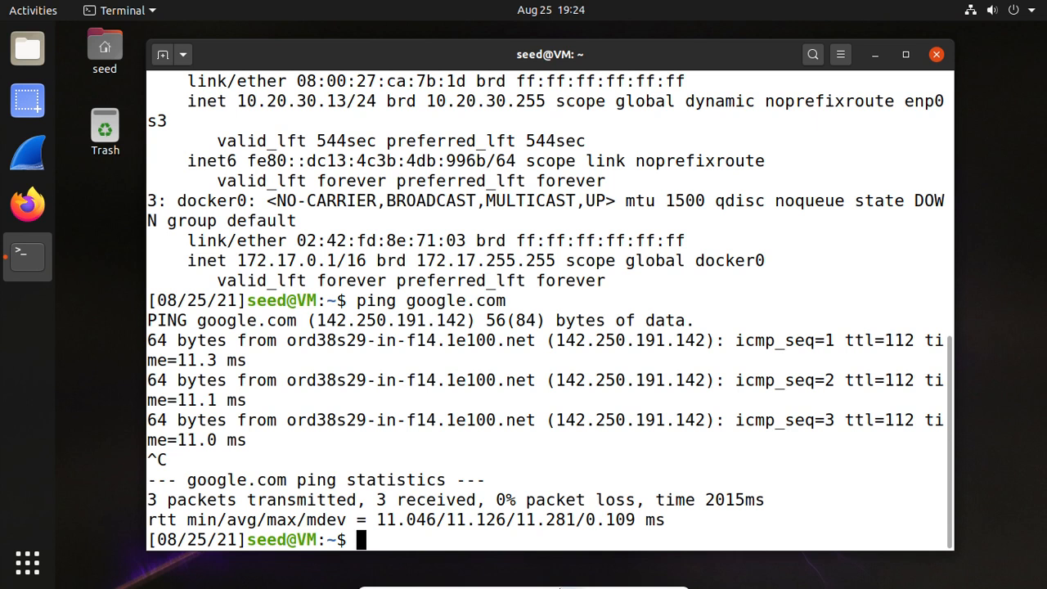
- Minimize the virtual machine and review the NAT network and shared folder items in the lab01 page's Report section
{"action": "left_click", "coordinate": [642, 581]}
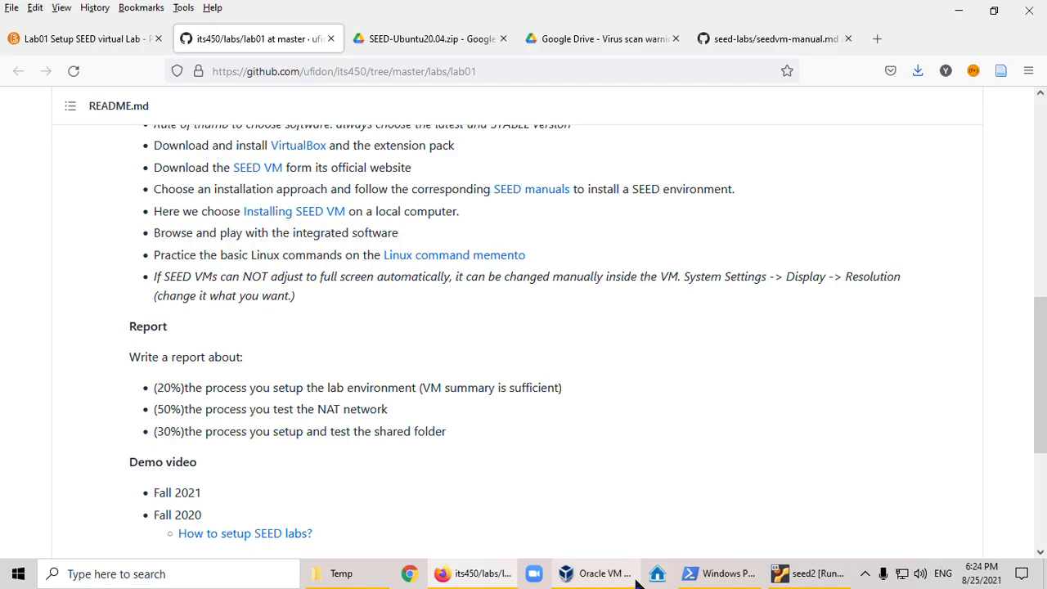
{"action": "left_click_drag", "start_coordinate": [275, 409], "coordinate": [341, 409]}
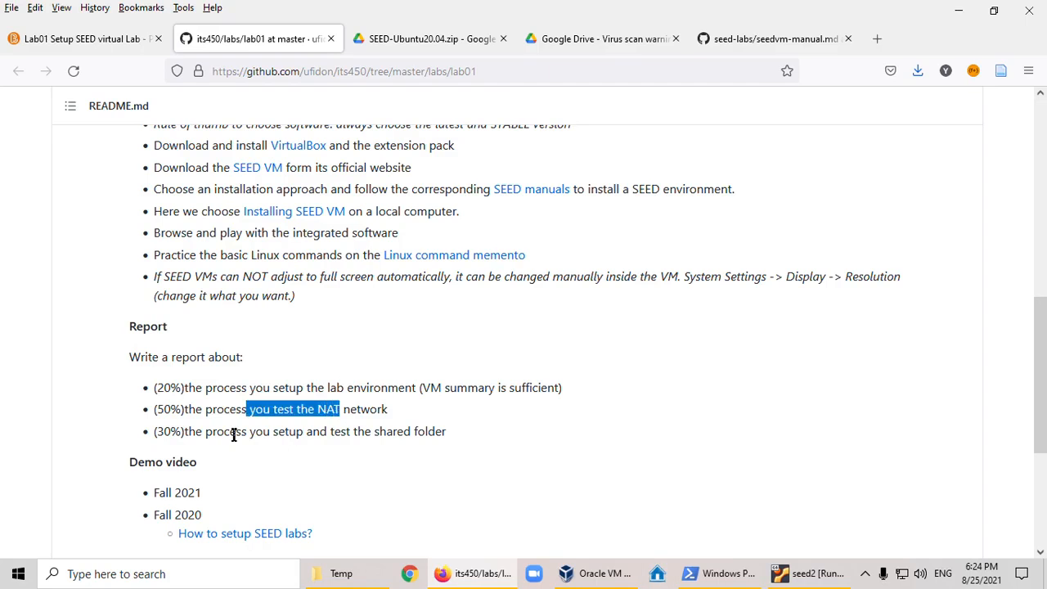
{"action": "left_click", "coordinate": [192, 432]}
{"action": "left_click_drag", "start_coordinate": [192, 432], "coordinate": [275, 432]}
{"action": "left_click", "coordinate": [329, 437]}
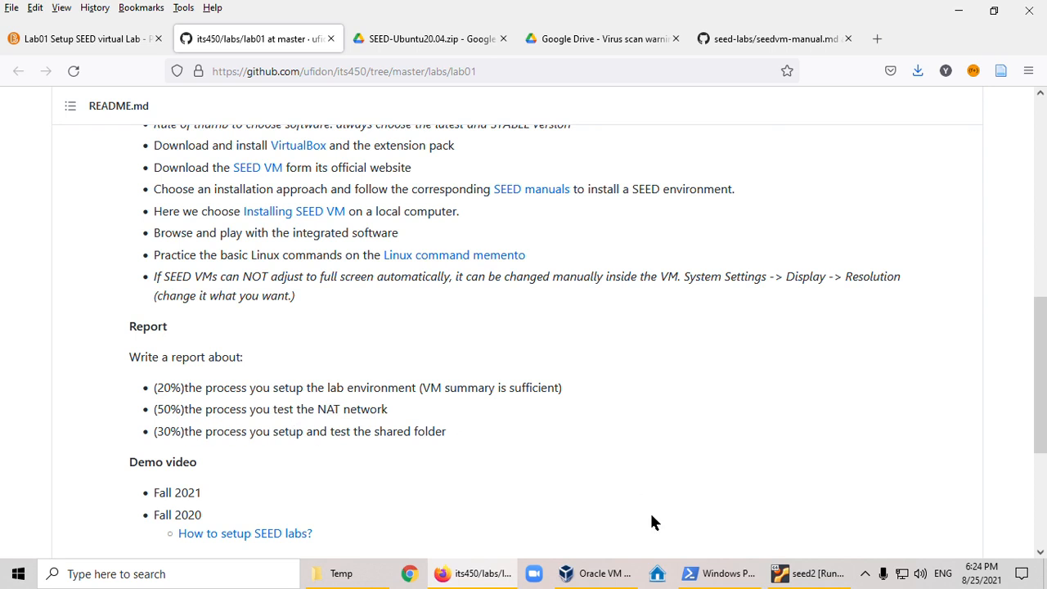
- Bring back the seed2 virtual machine to view its terminal's ping output, and minimize it again
{"action": "mouse_move", "coordinate": [807, 578]}
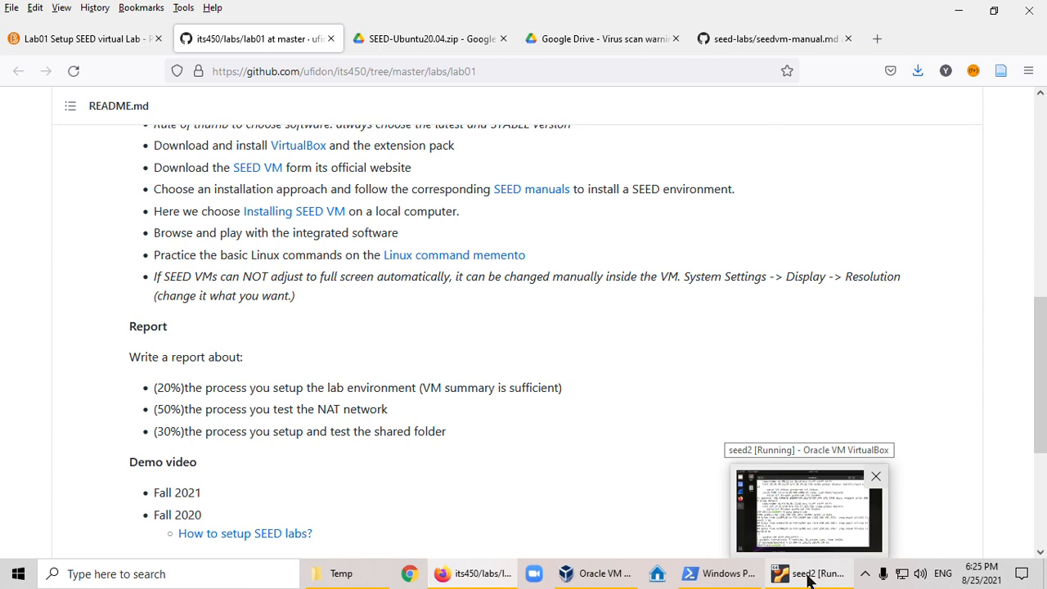
{"action": "left_click", "coordinate": [808, 577]}
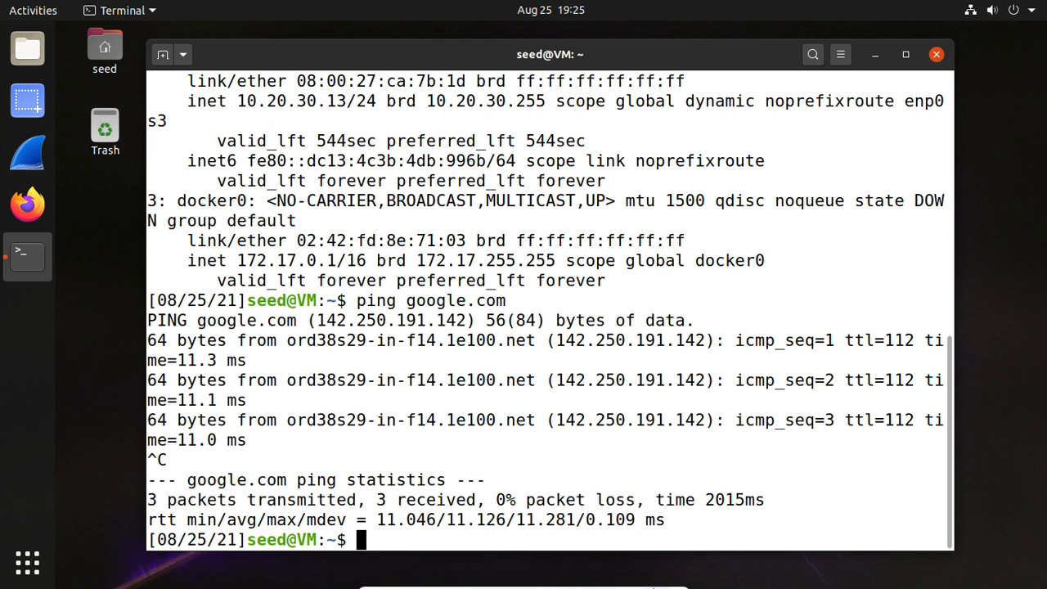
{"action": "left_click", "coordinate": [642, 582]}
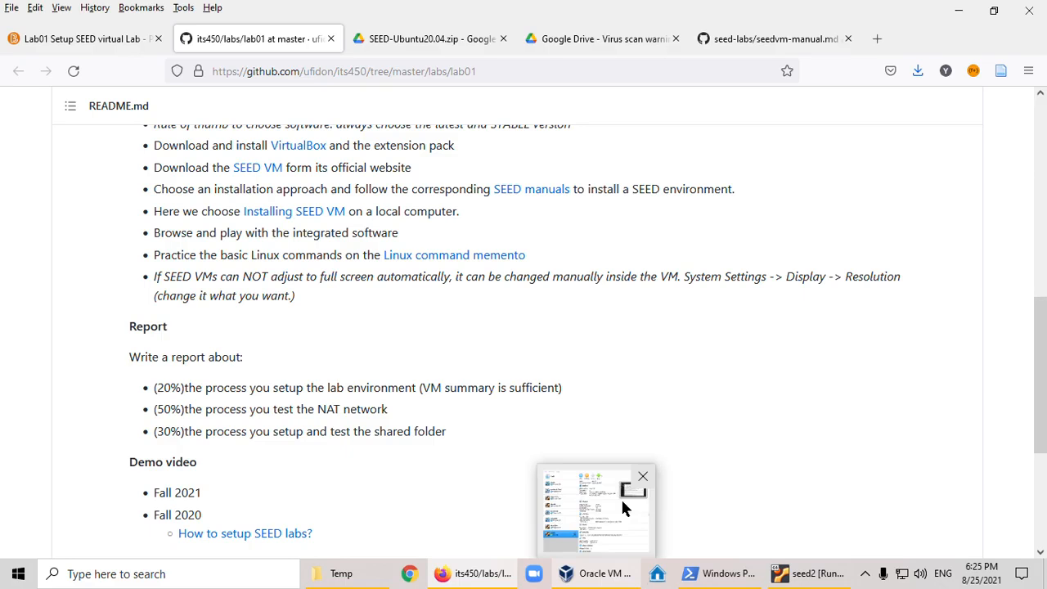